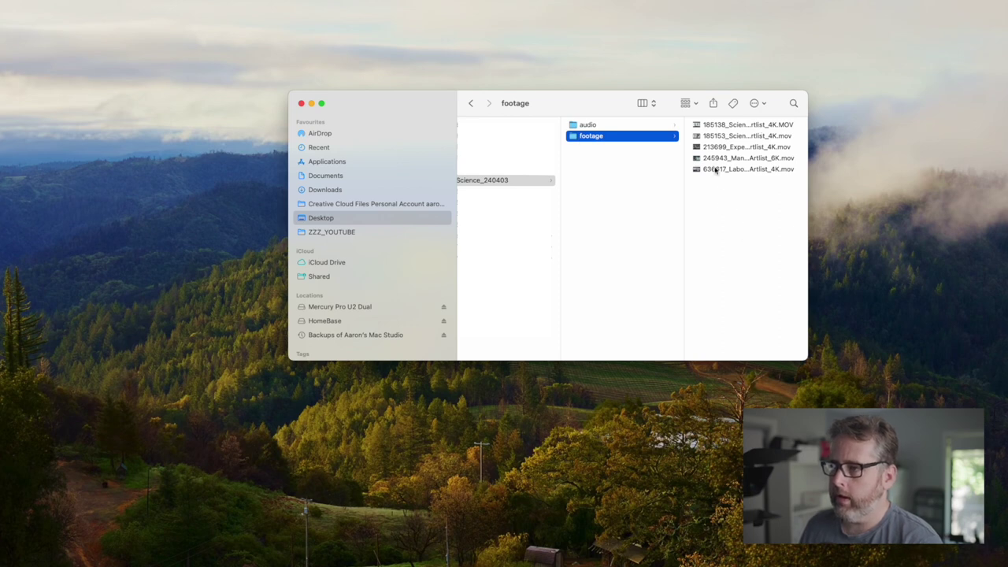
- Look through the contents of the audio and footage folders inside the Science_240403 folder
{"action": "left_click", "coordinate": [587, 126]}
{"action": "left_click", "coordinate": [588, 139]}
{"action": "left_click", "coordinate": [585, 127]}
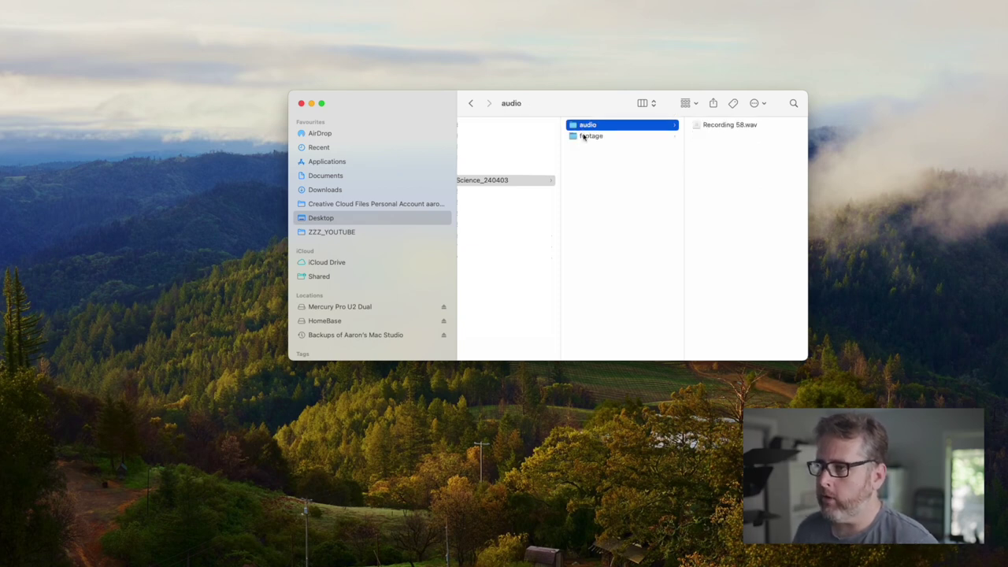
{"action": "left_click", "coordinate": [596, 160]}
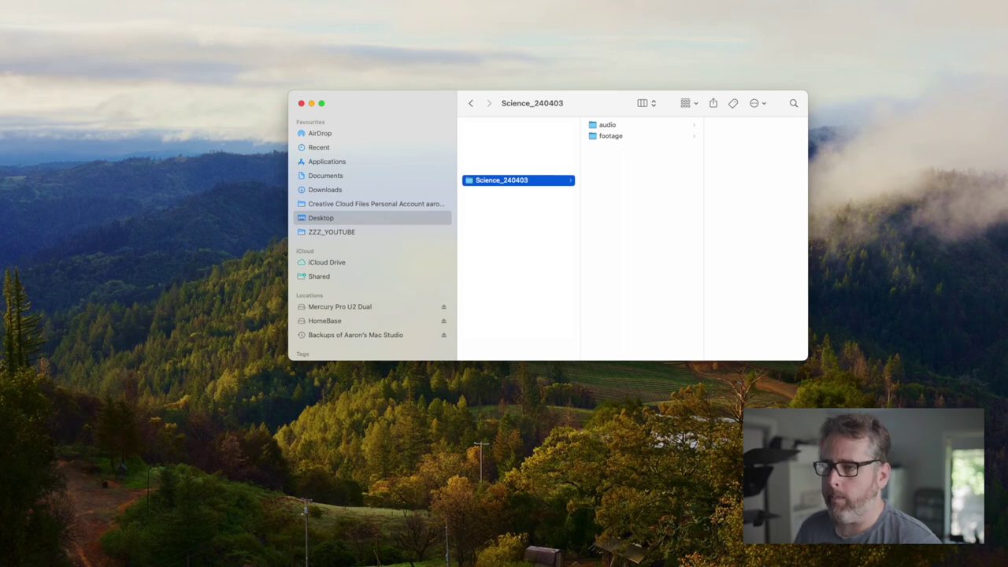
- Switch to Final Cut Pro and create a new library named "Science 240403" in the Science_240403 folder on the Desktop
{"action": "key", "text": "super+Tab"}
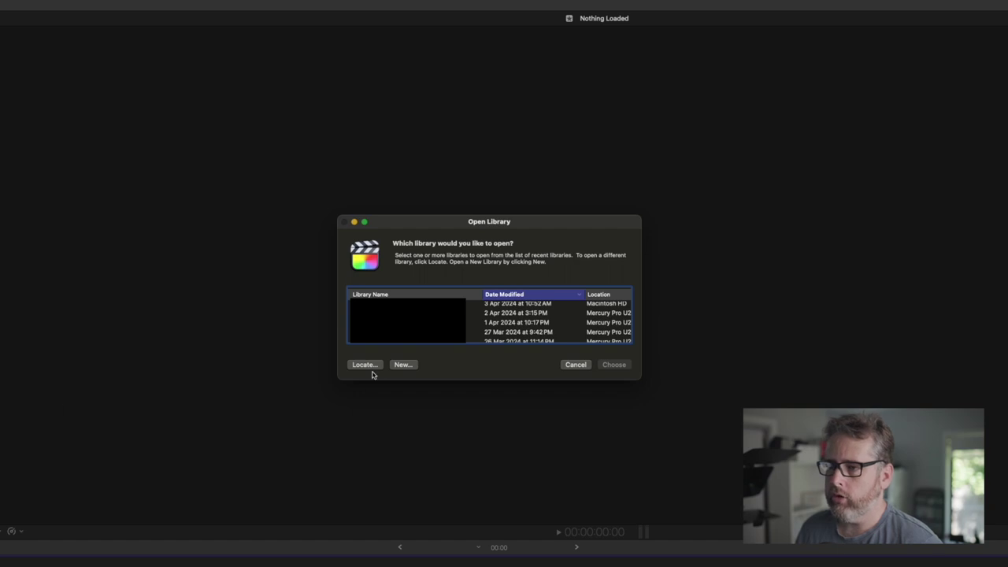
{"action": "left_click", "coordinate": [400, 365]}
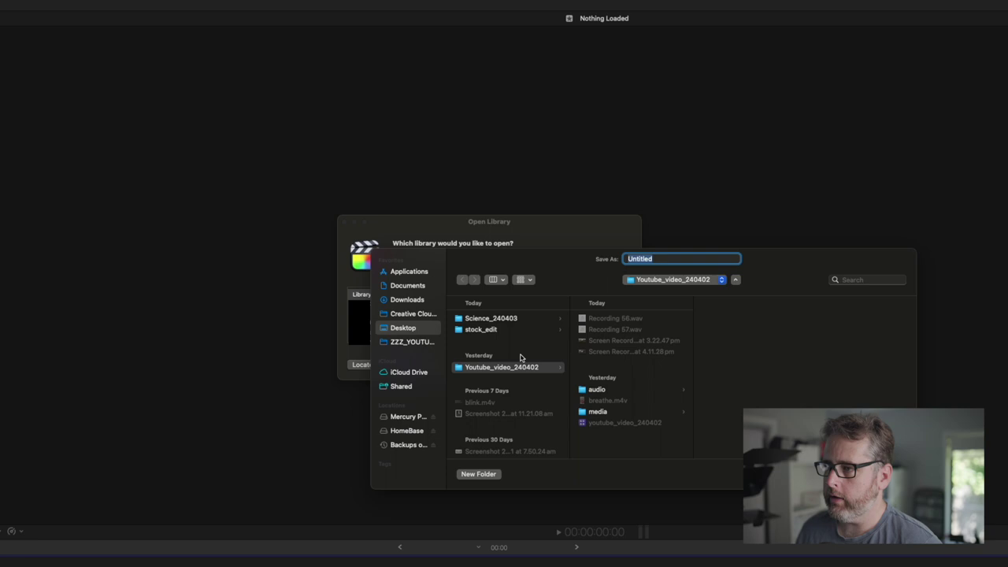
{"action": "left_click", "coordinate": [489, 318]}
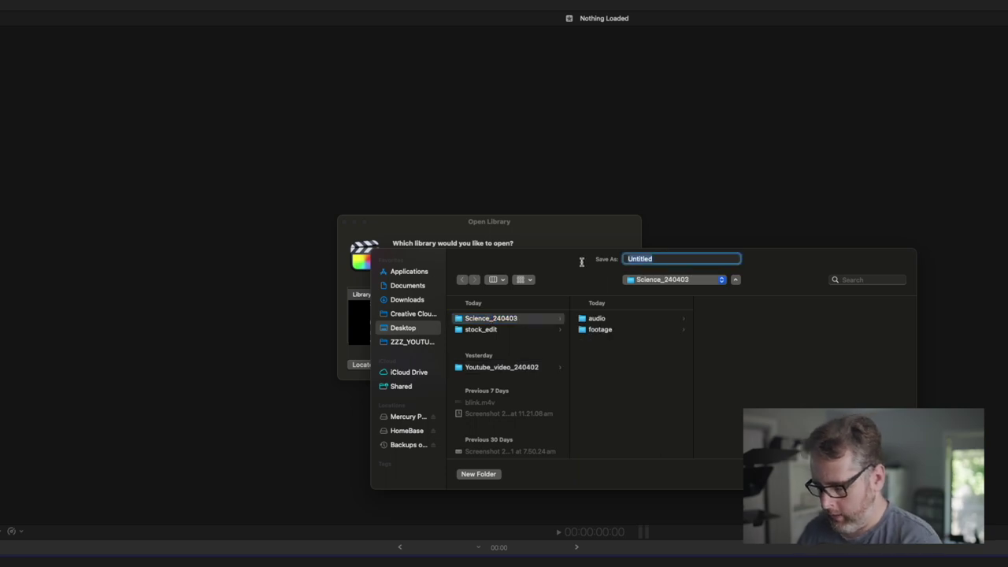
{"action": "type", "text": "Sc"}
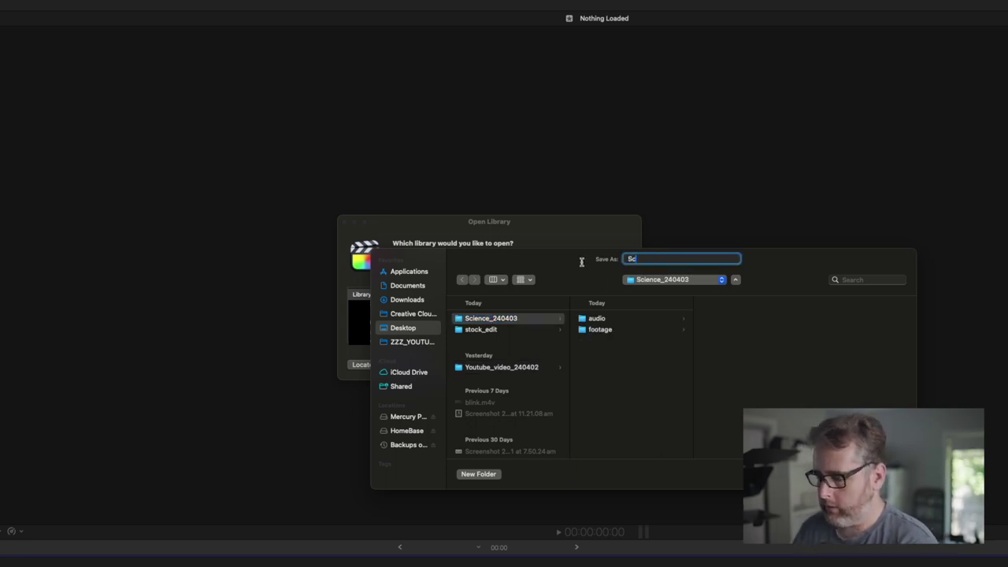
{"action": "type", "text": "ience"}
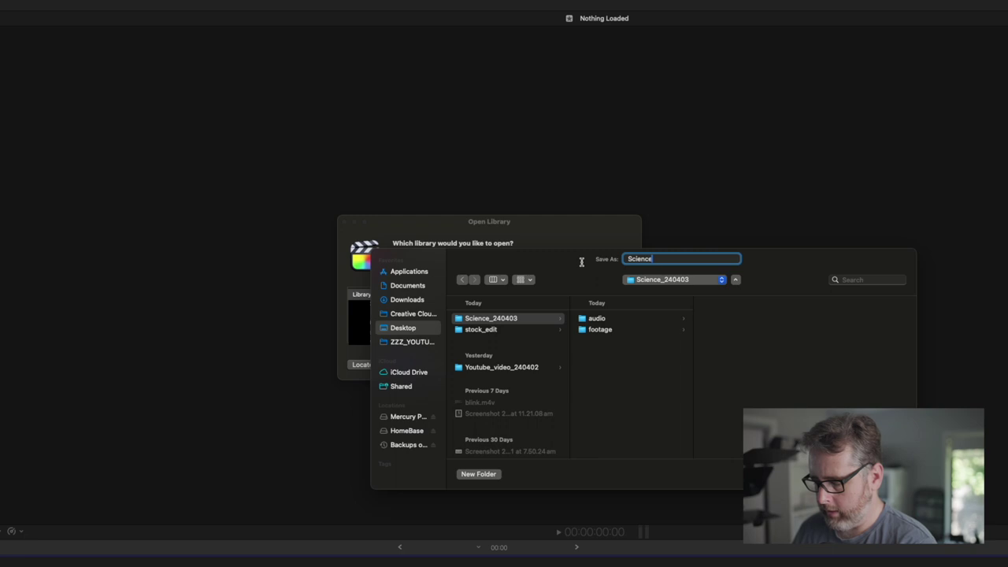
{"action": "type", "text": " 24040"}
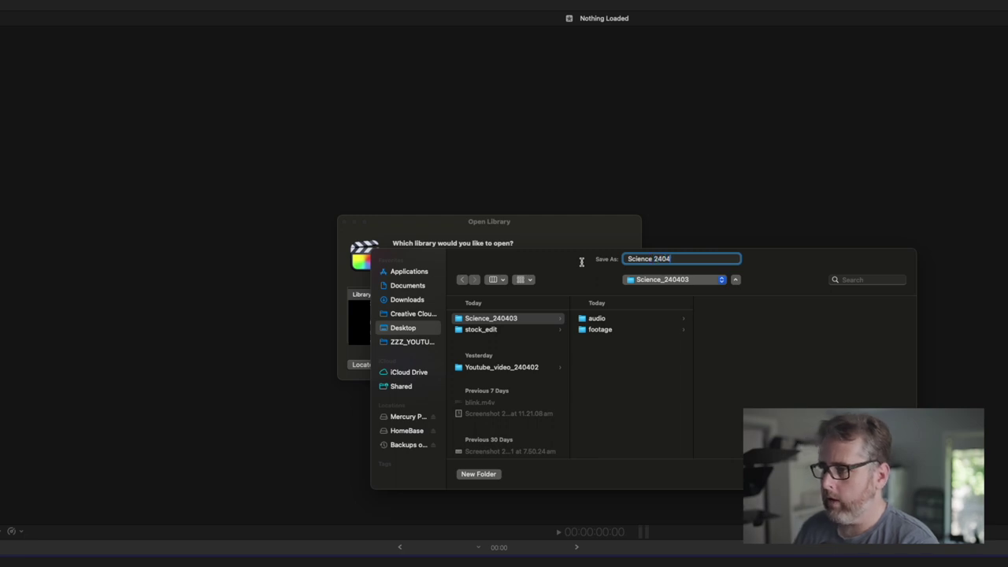
{"action": "type", "text": "3"}
{"action": "key", "text": "Return"}
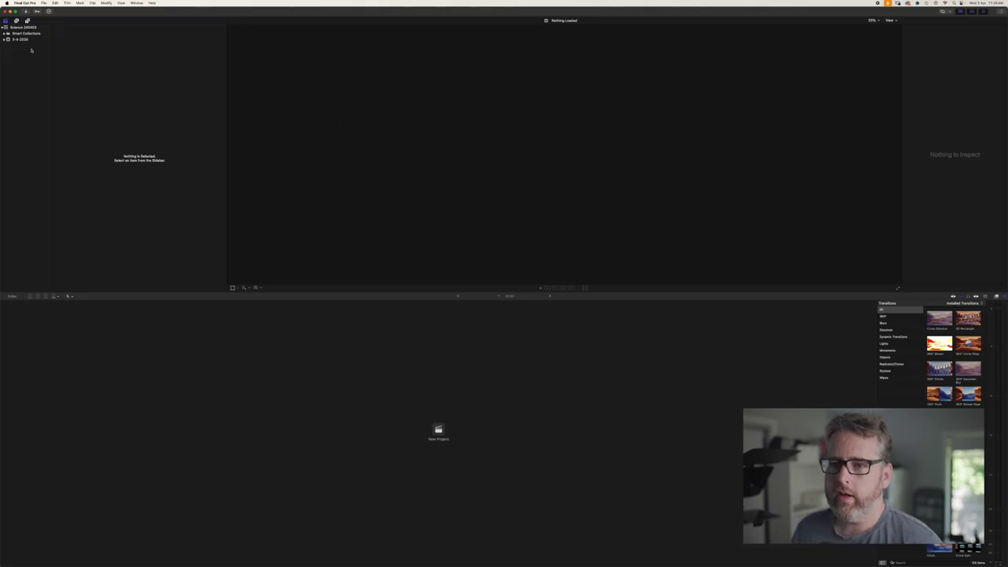
- Rename the library's default date-named event to "media"
{"action": "left_click", "coordinate": [21, 39]}
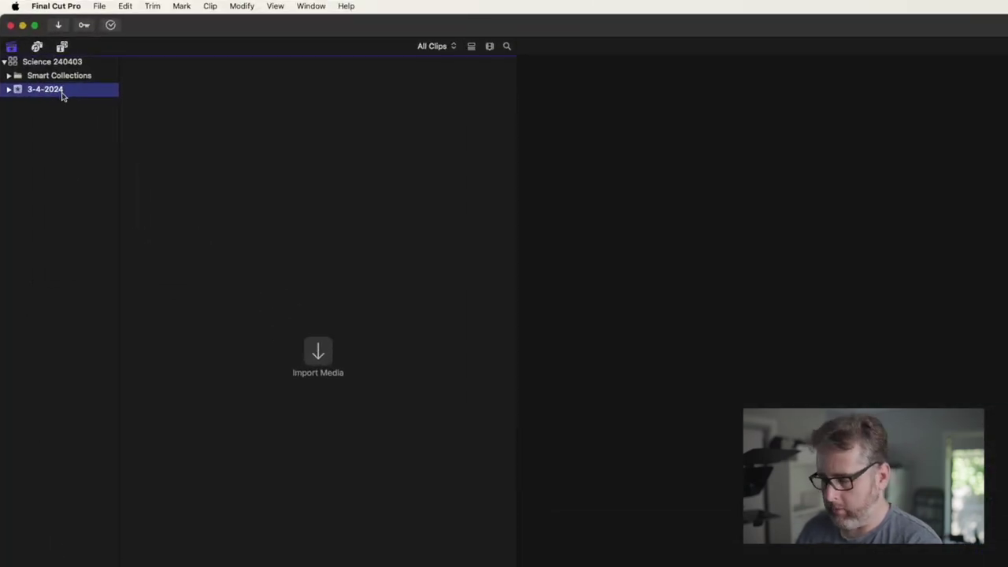
{"action": "left_click", "coordinate": [61, 93]}
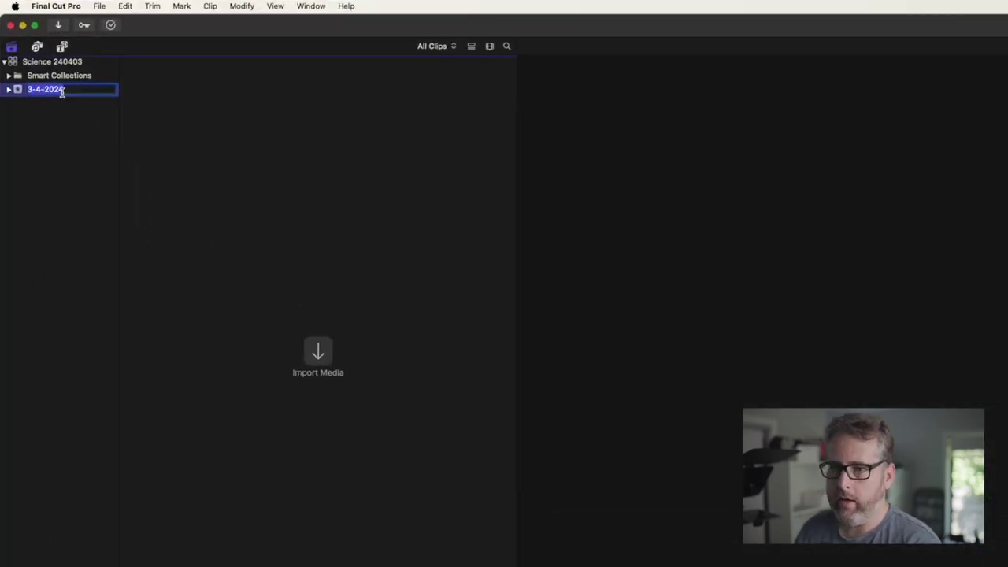
{"action": "type", "text": "meida"}
{"action": "key", "text": "BackSpace"}
{"action": "key", "text": "BackSpace"}
{"action": "key", "text": "BackSpace"}
{"action": "type", "text": "dia"}
{"action": "key", "text": "Return"}
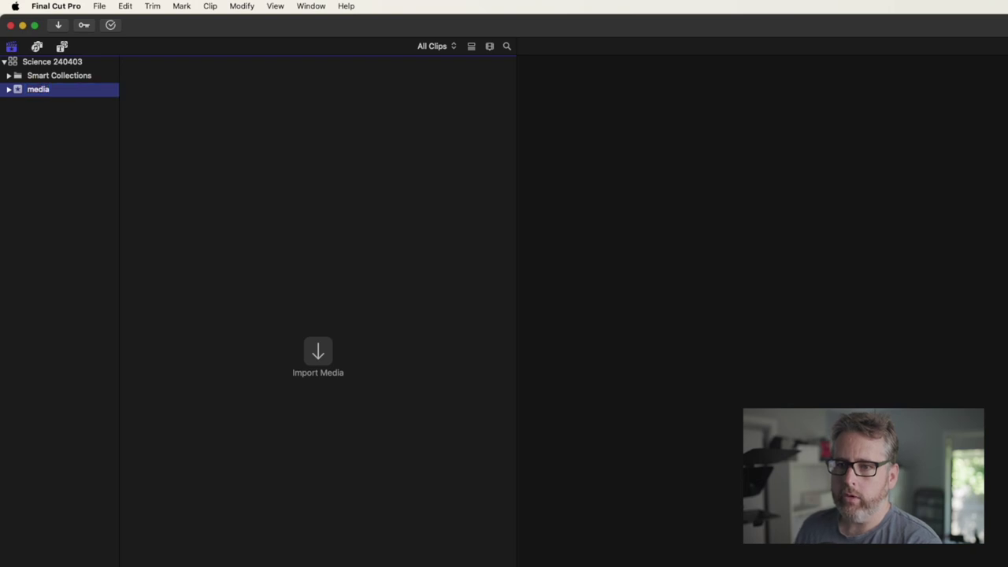
- Create a new event named "projects" in the Science 240403 library
{"action": "left_click", "coordinate": [97, 6]}
{"action": "mouse_move", "coordinate": [103, 26]}
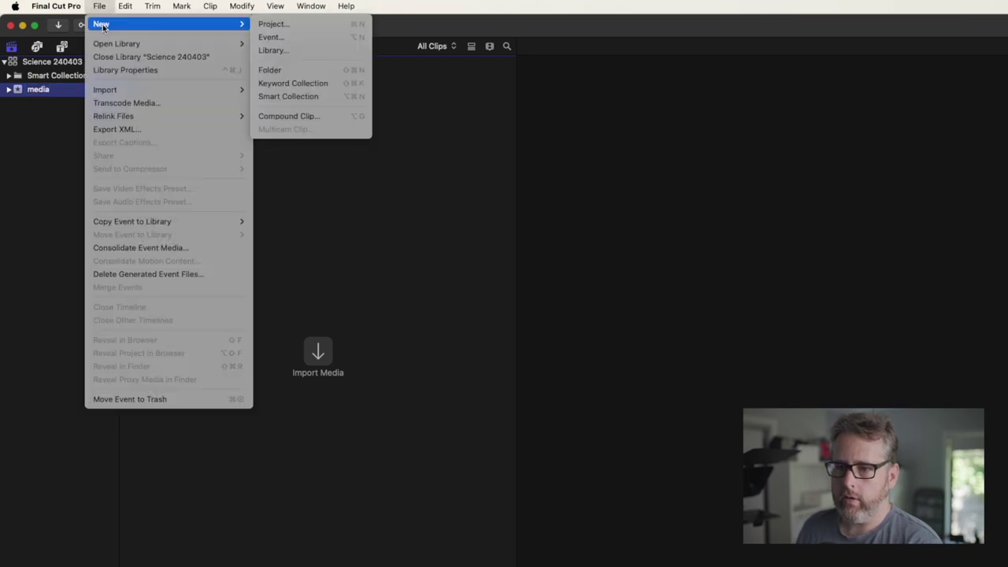
{"action": "left_click", "coordinate": [284, 36]}
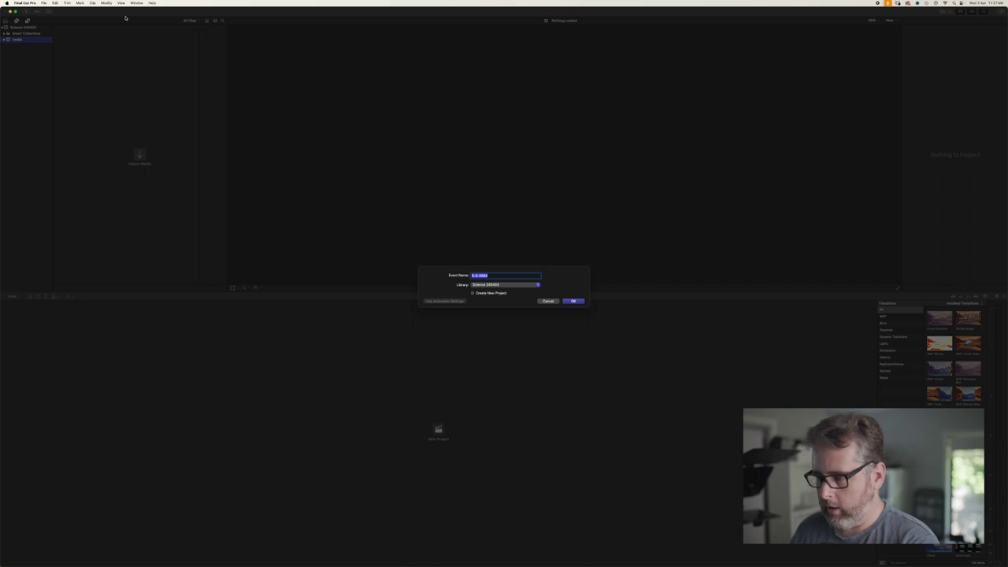
{"action": "type", "text": "projects"}
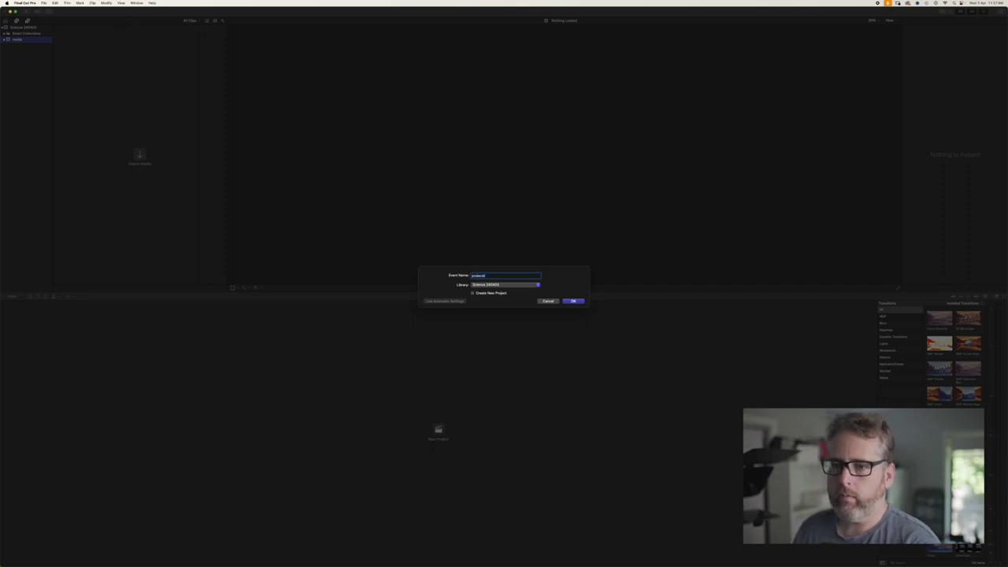
{"action": "key", "text": "Return"}
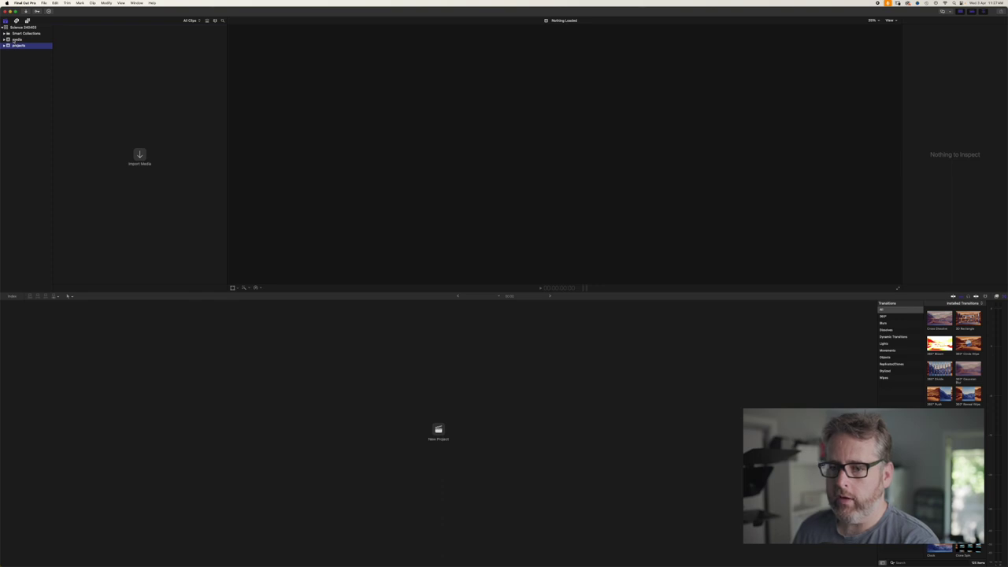
- Import the footage and audio folders from the Desktop's Science_240403 folder into the media event, leaving the files in place
{"action": "left_click", "coordinate": [16, 40]}
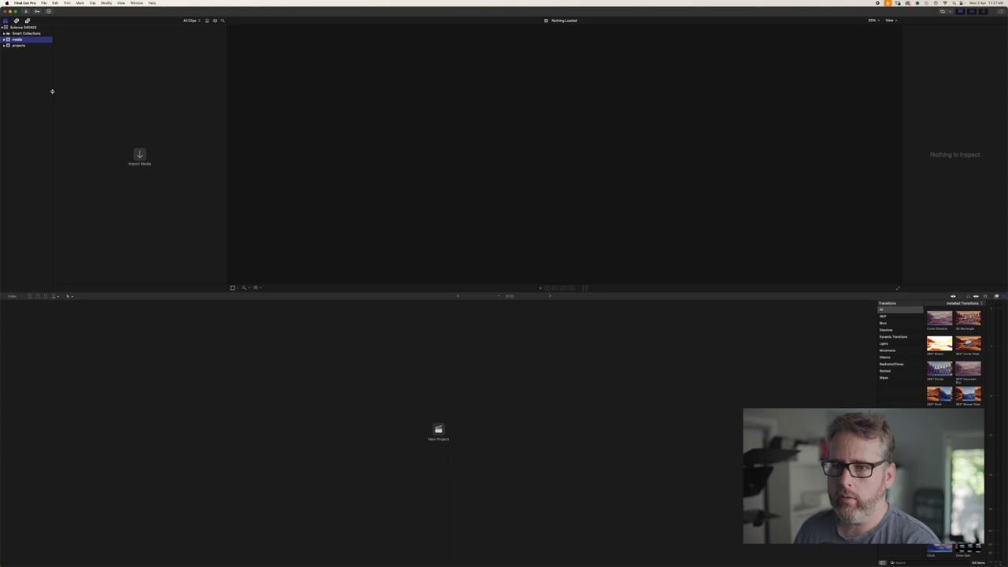
{"action": "left_click", "coordinate": [44, 3]}
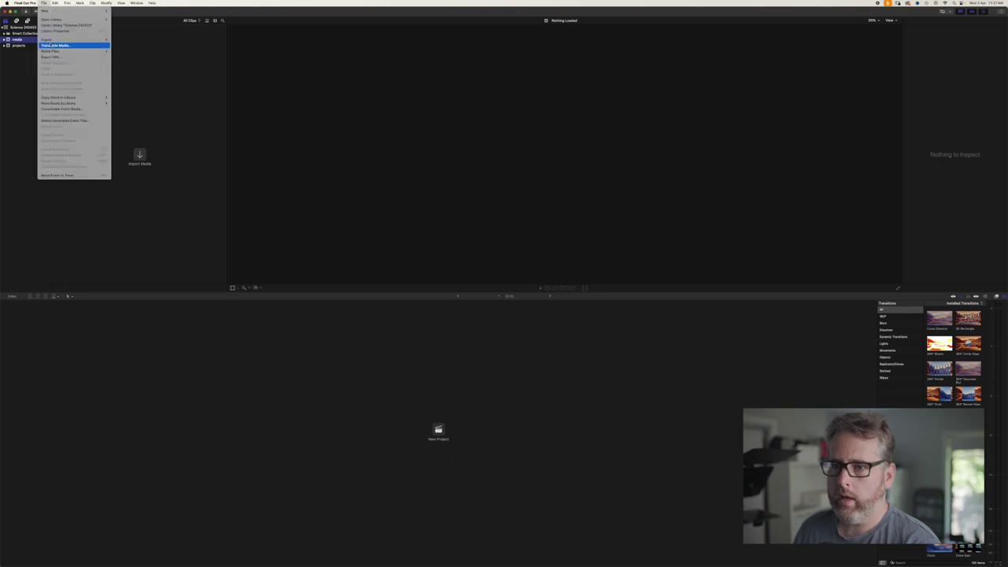
{"action": "mouse_move", "coordinate": [59, 40]}
{"action": "left_click", "coordinate": [122, 42]}
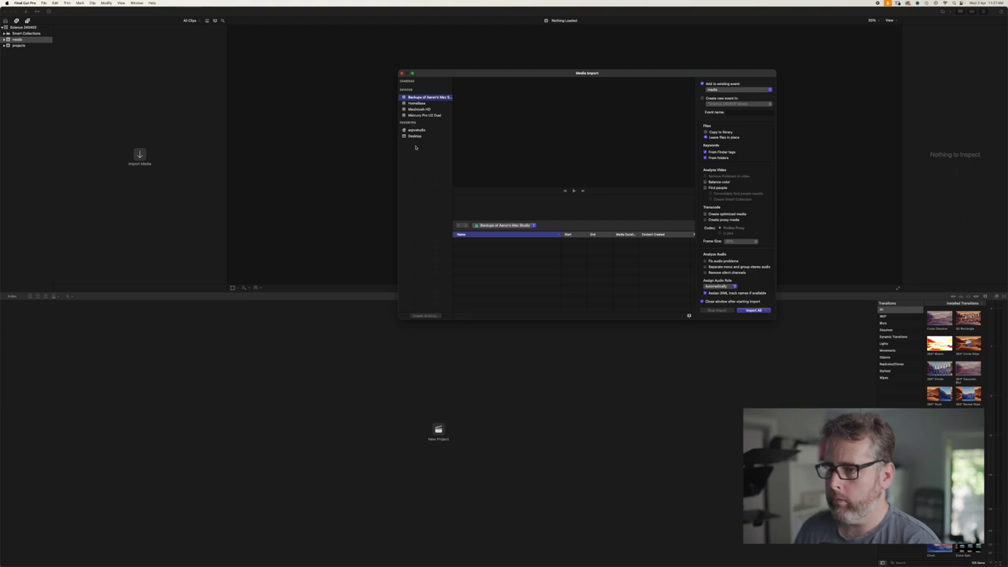
{"action": "left_click", "coordinate": [415, 136]}
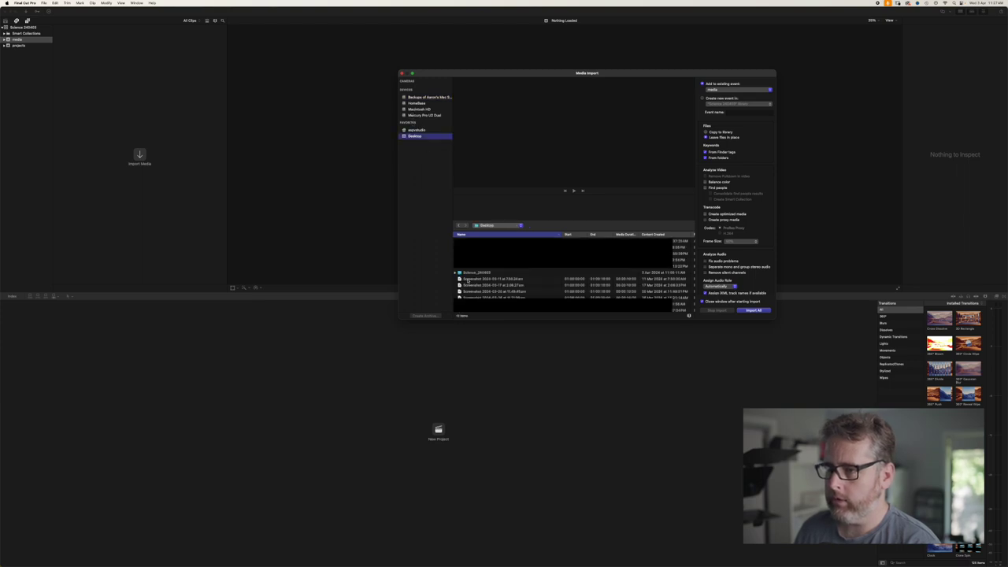
{"action": "left_click", "coordinate": [457, 273]}
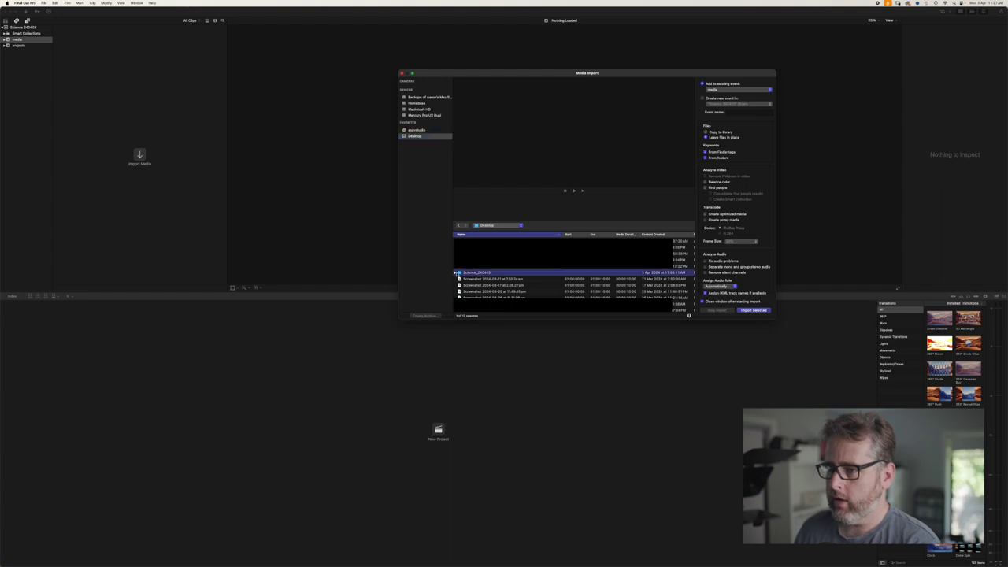
{"action": "left_click", "coordinate": [455, 273]}
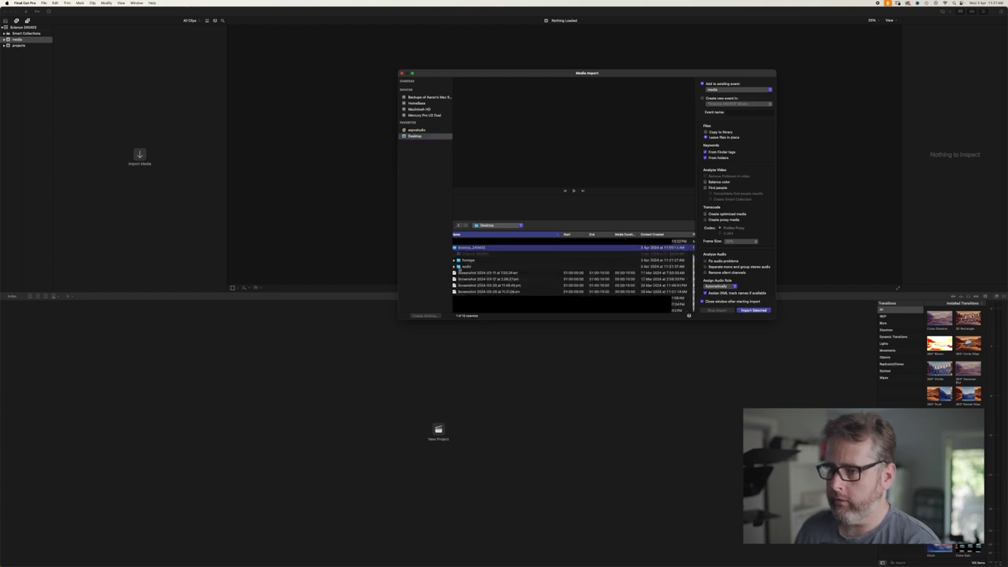
{"action": "left_click", "coordinate": [457, 261]}
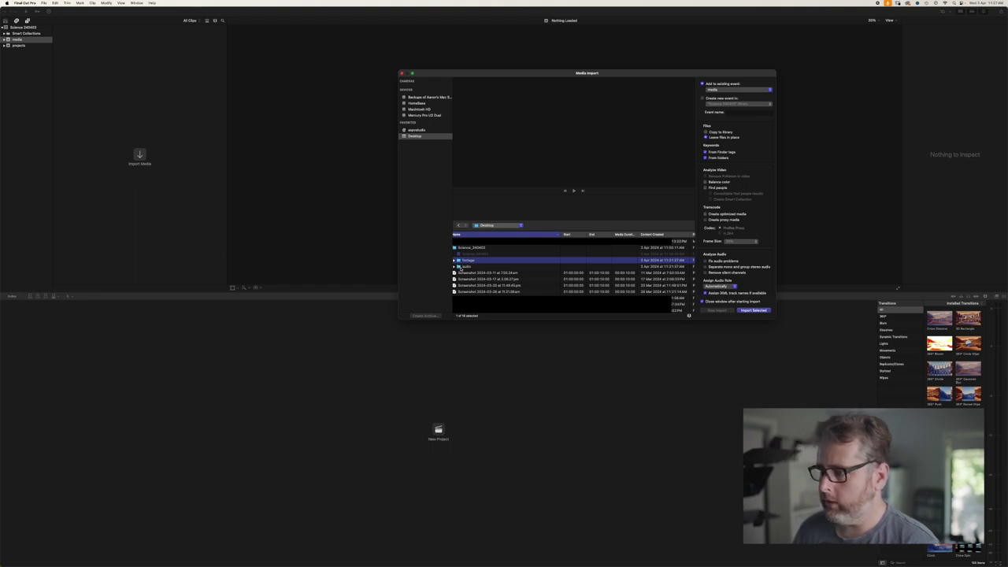
{"action": "left_click", "coordinate": [458, 267], "text": "shift"}
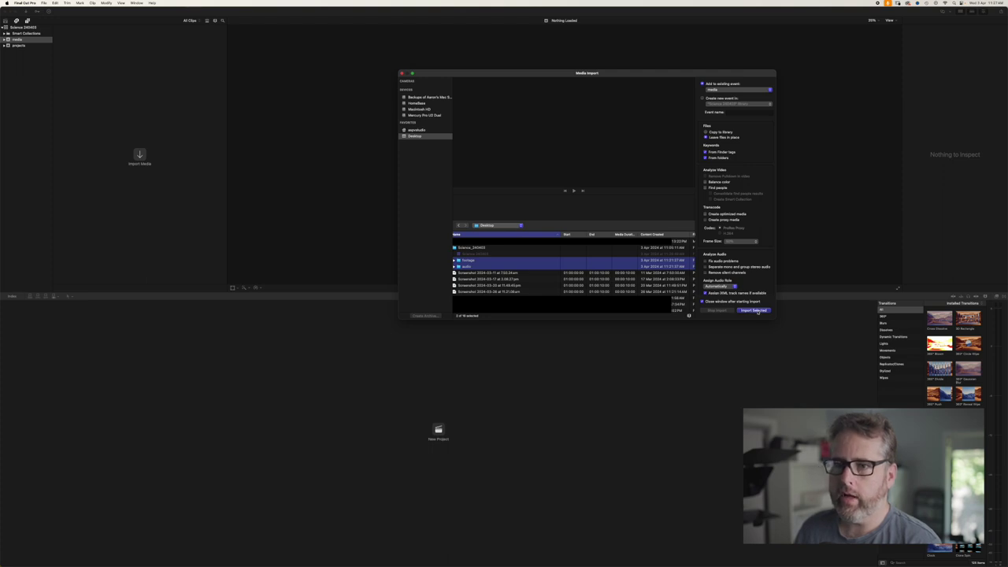
{"action": "left_click", "coordinate": [755, 311]}
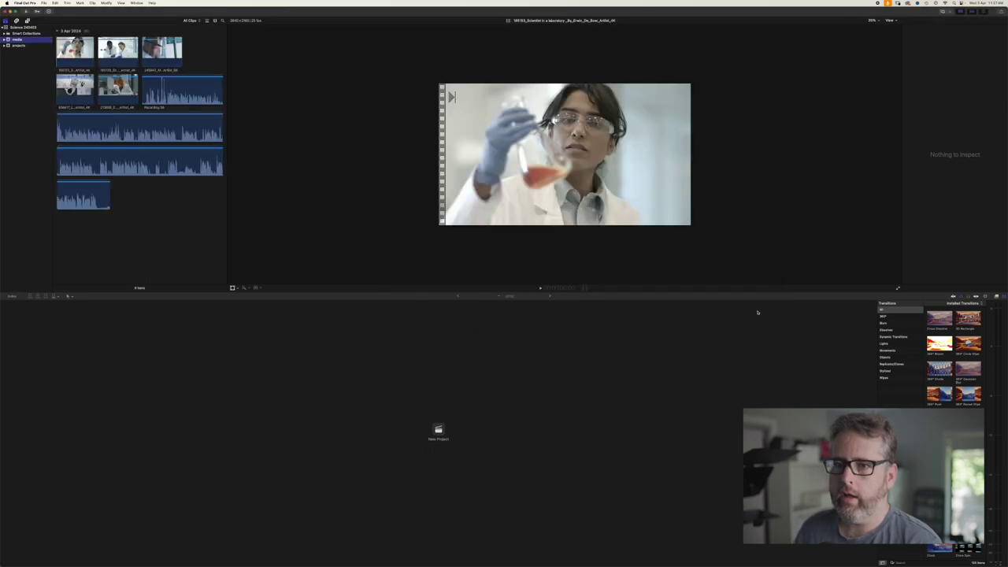
- Expand the media event and review the clips in its audio and footage keyword collections
{"action": "left_click", "coordinate": [5, 40]}
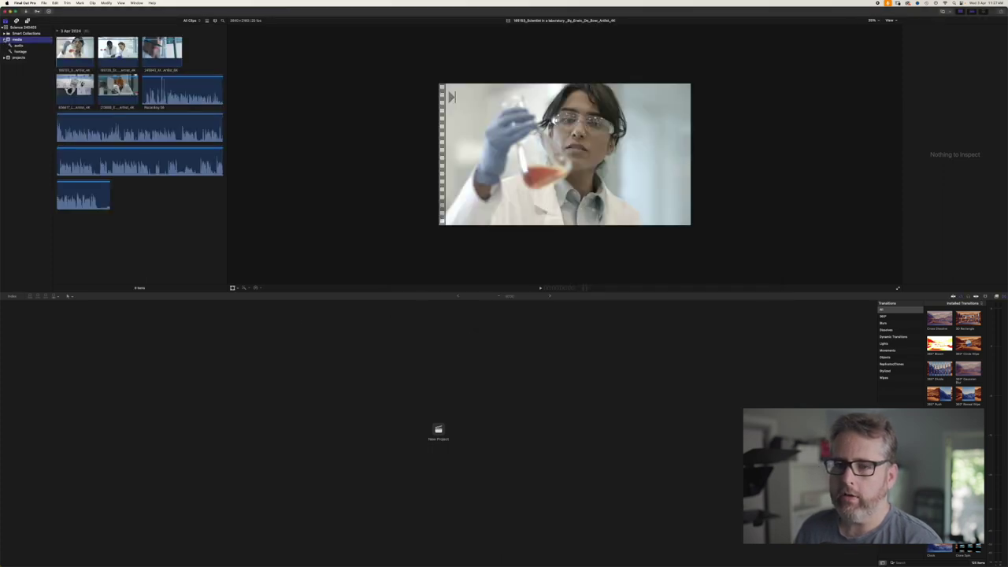
{"action": "left_click", "coordinate": [20, 46]}
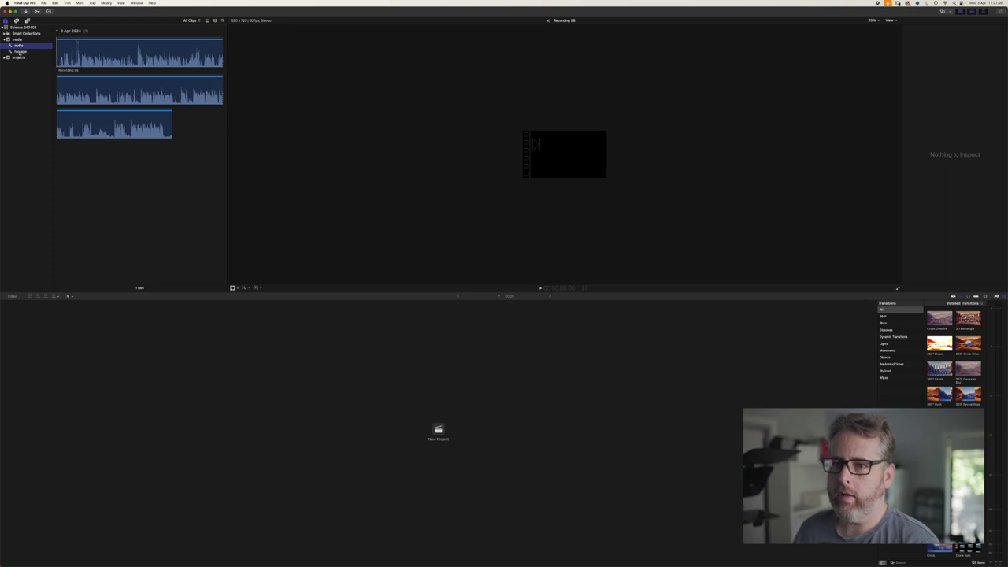
{"action": "left_click", "coordinate": [20, 51]}
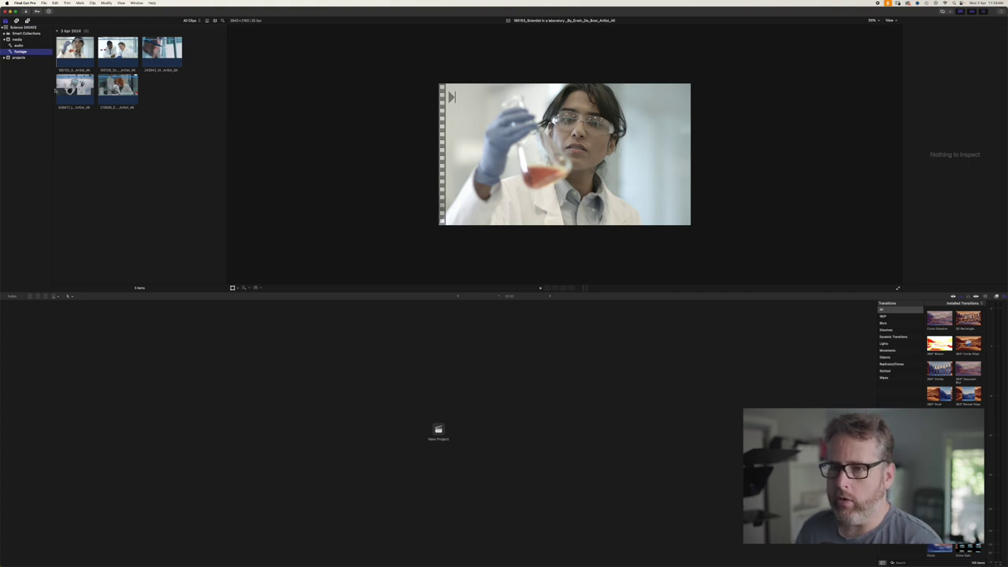
{"action": "left_click", "coordinate": [21, 46]}
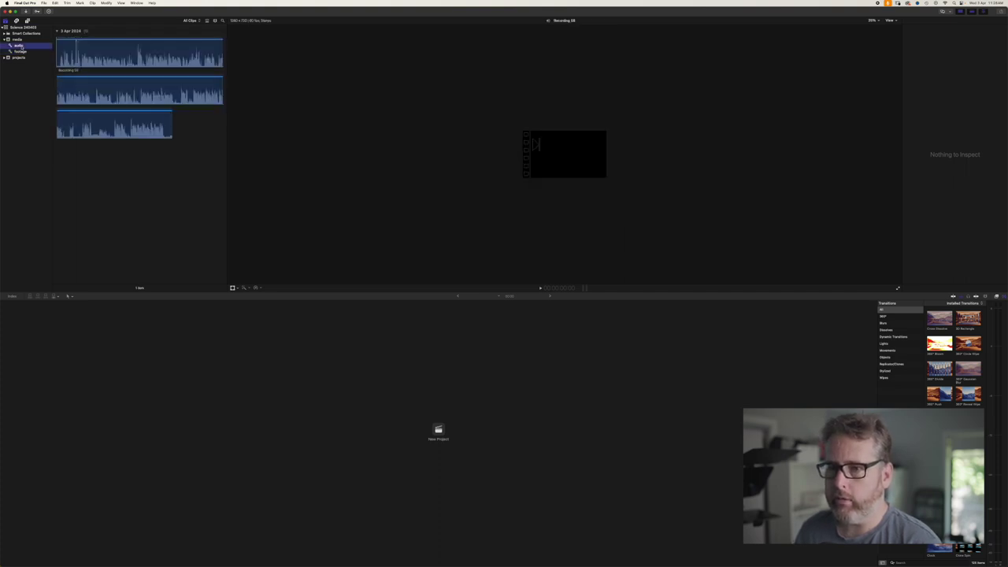
{"action": "left_click", "coordinate": [22, 52]}
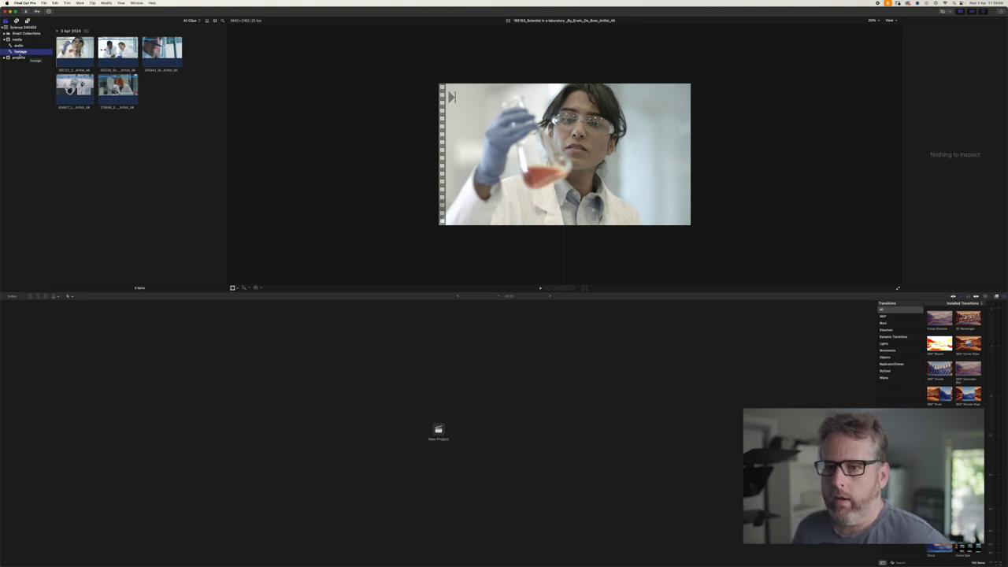
- Create a project named draft_001 in the projects event with the 1080p HD video format
{"action": "left_click", "coordinate": [20, 59]}
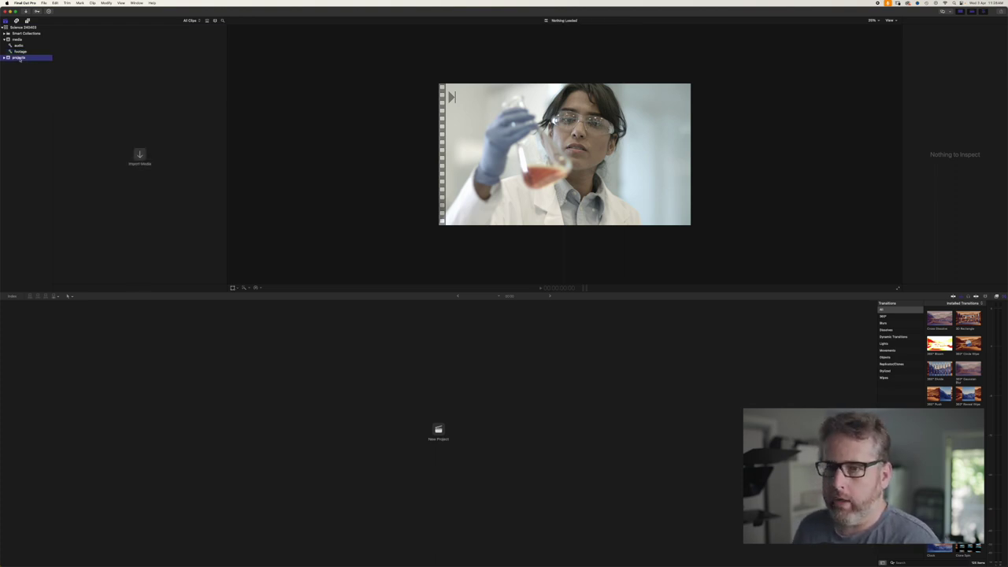
{"action": "left_click", "coordinate": [45, 3]}
{"action": "mouse_move", "coordinate": [71, 10]}
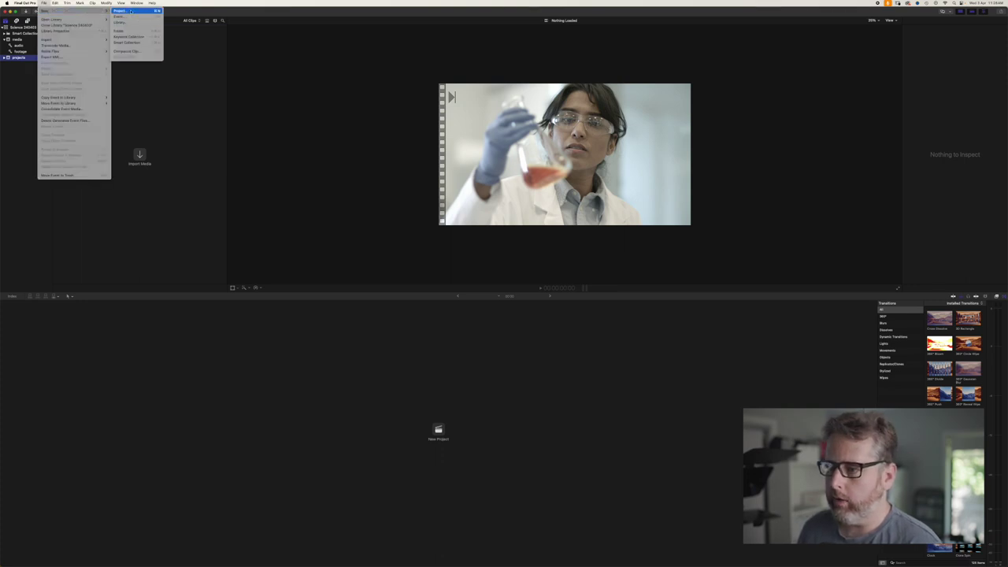
{"action": "left_click", "coordinate": [131, 11]}
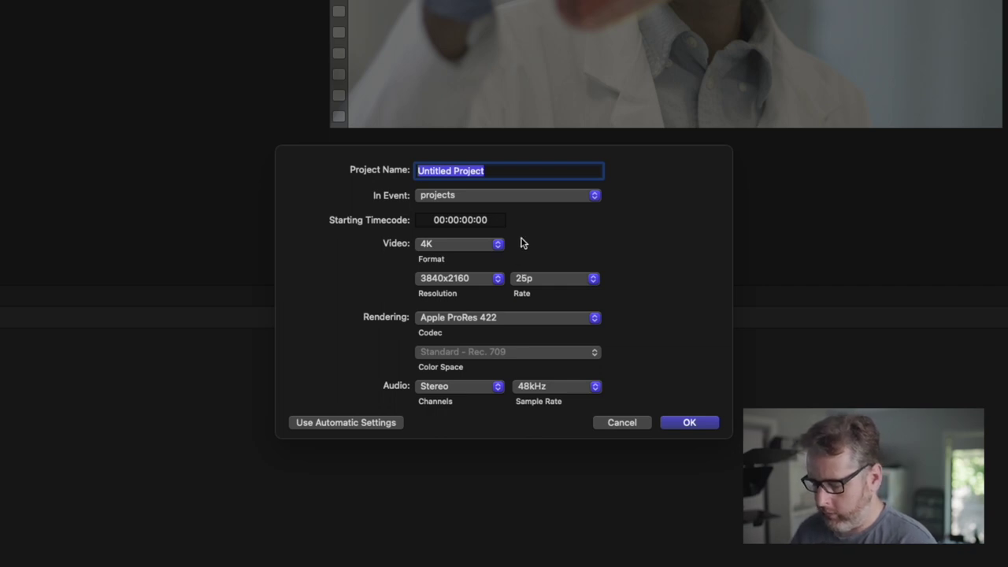
{"action": "type", "text": "draft_001"}
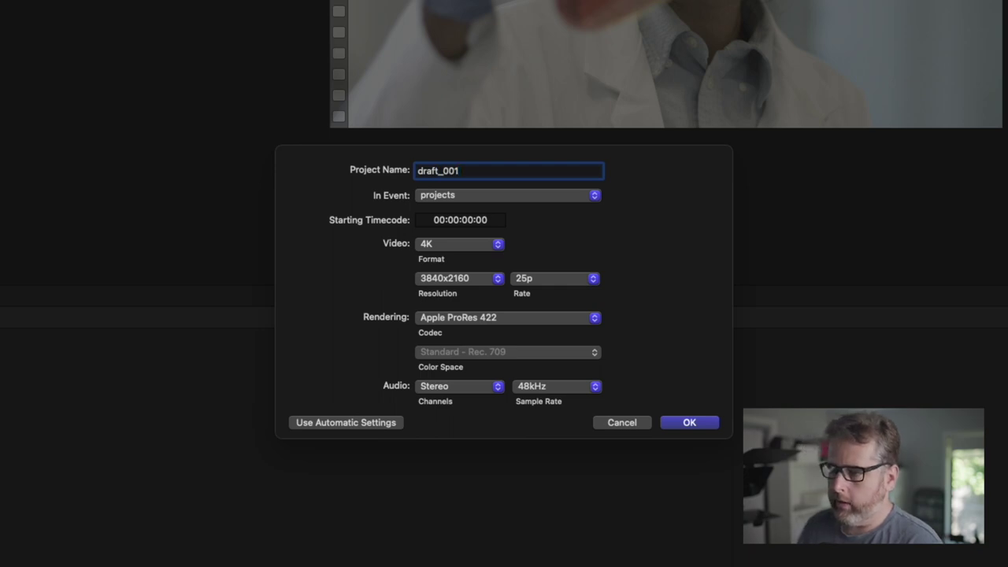
{"action": "left_click", "coordinate": [475, 247]}
{"action": "left_click", "coordinate": [471, 155]}
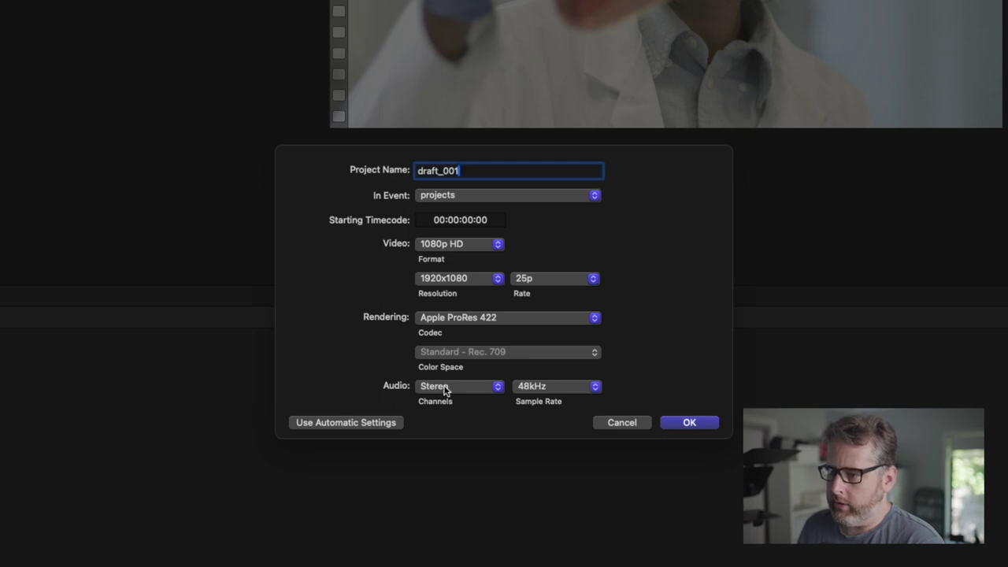
{"action": "left_click", "coordinate": [707, 430]}
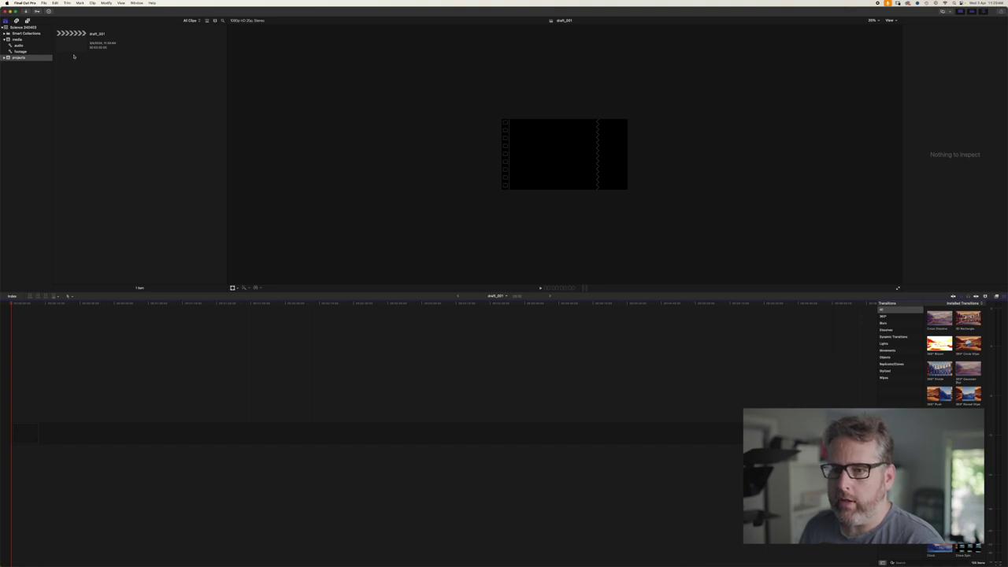
- Mark a range through the middle of the first clip (185153) in the footage collection and rate it as a favorite
{"action": "left_click", "coordinate": [18, 38]}
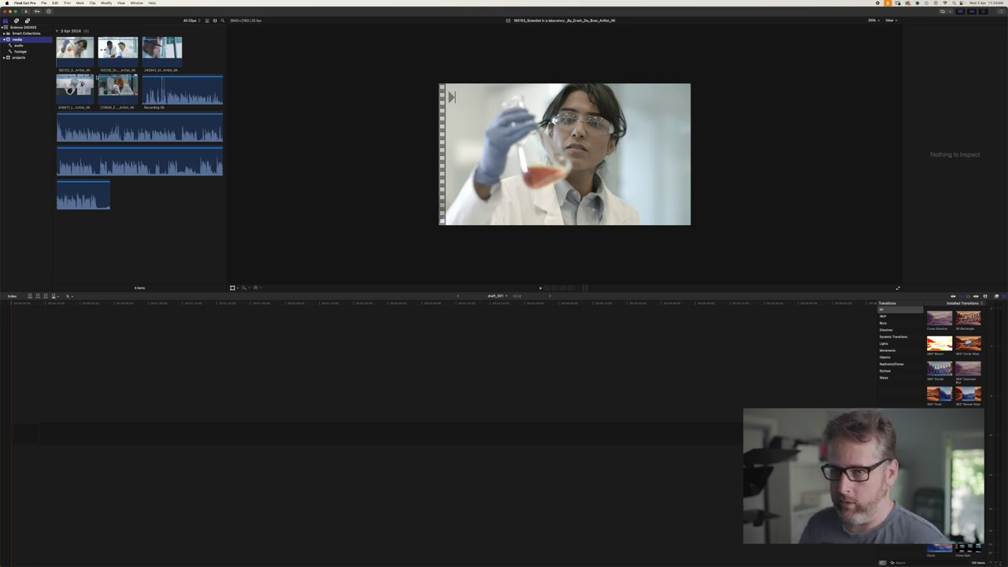
{"action": "left_click", "coordinate": [22, 51]}
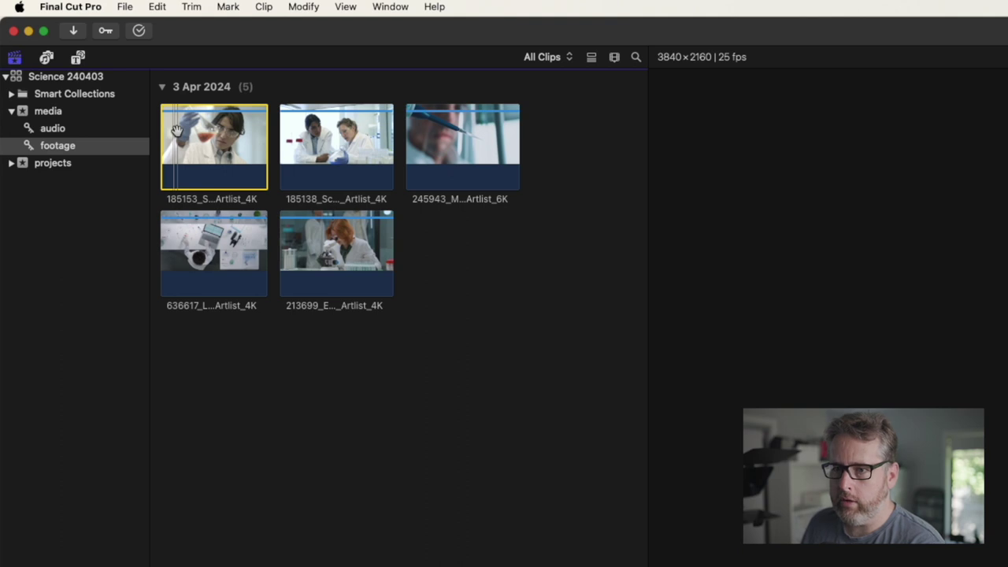
{"action": "key", "text": "i"}
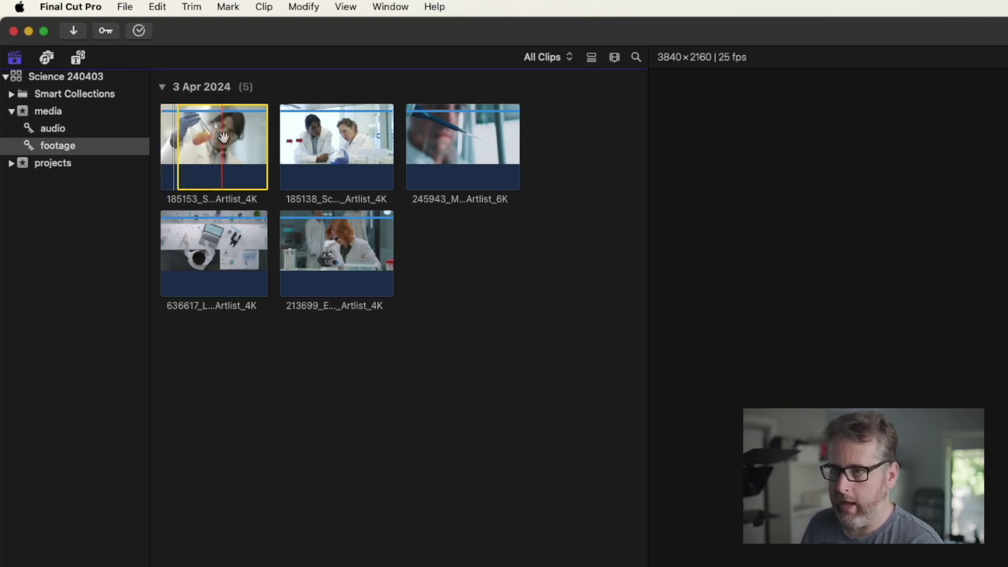
{"action": "key", "text": "o"}
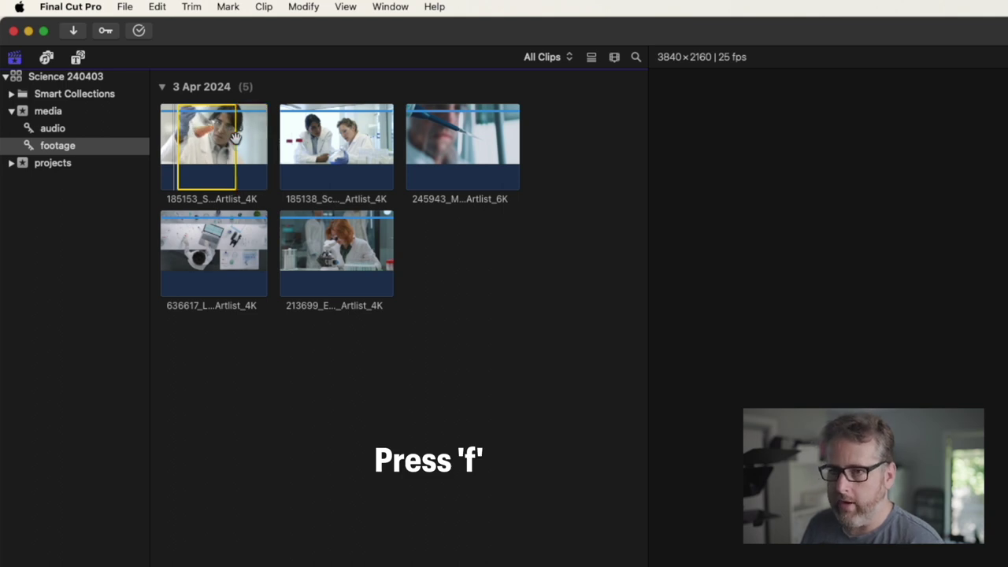
{"action": "key", "text": "f"}
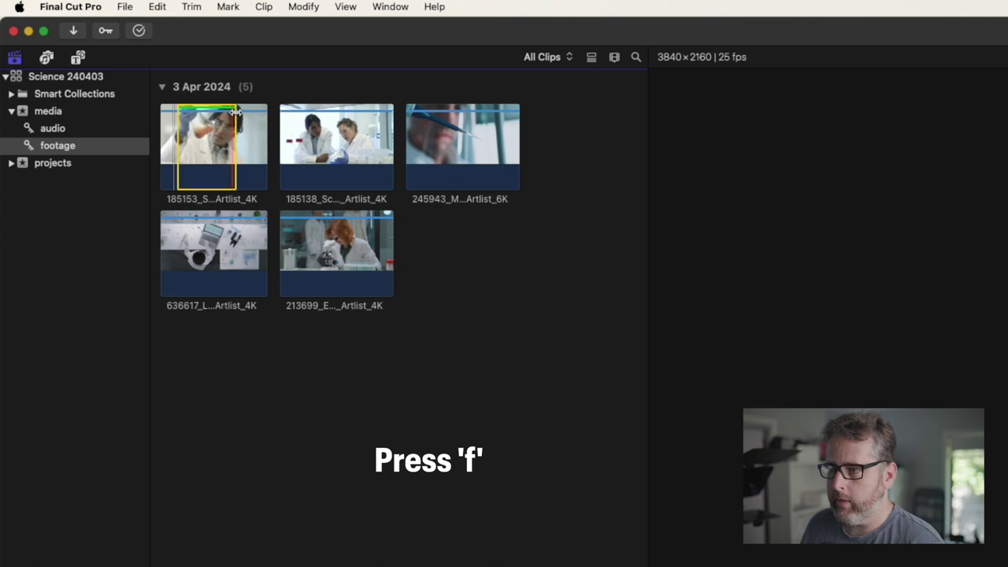
- Mark the usable middle ranges of footage clips 185138 and 245943 and rate each as a favorite
{"action": "left_click", "coordinate": [293, 147]}
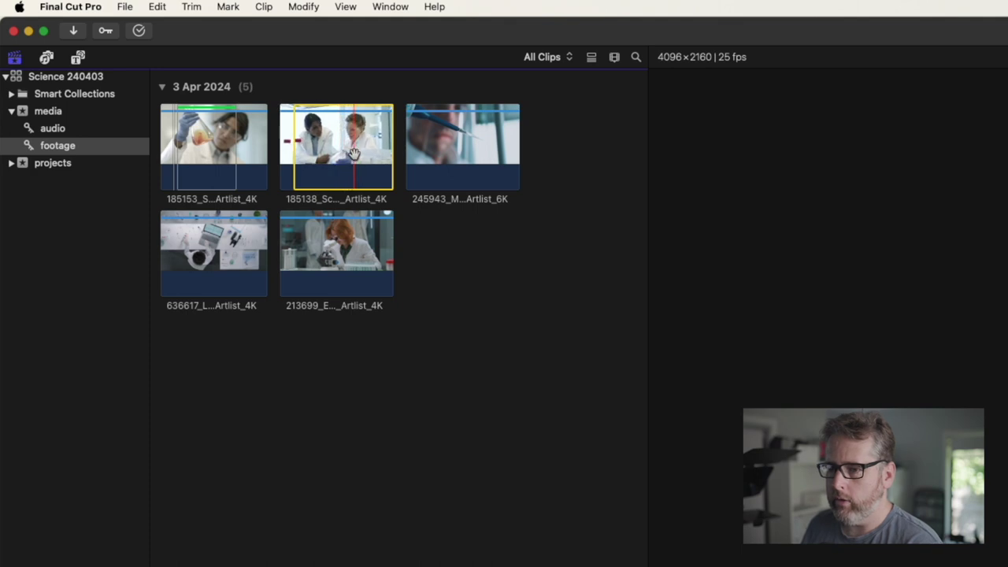
{"action": "key", "text": "o"}
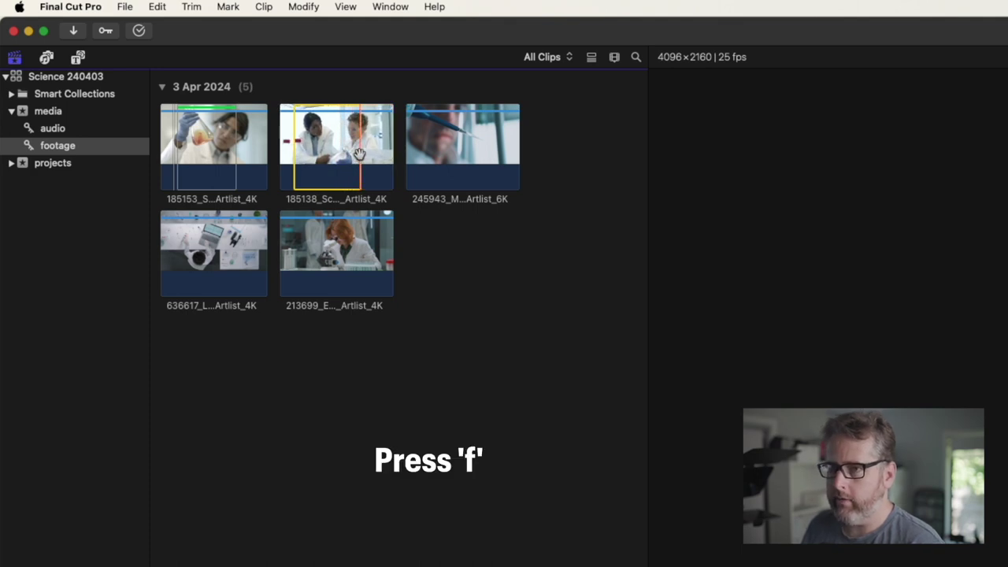
{"action": "key", "text": "f"}
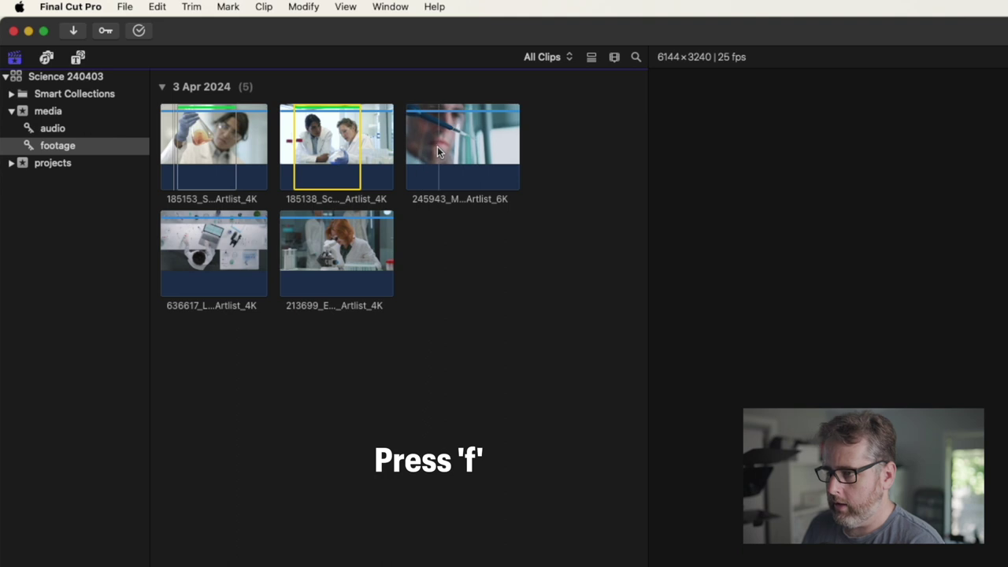
{"action": "key", "text": "i"}
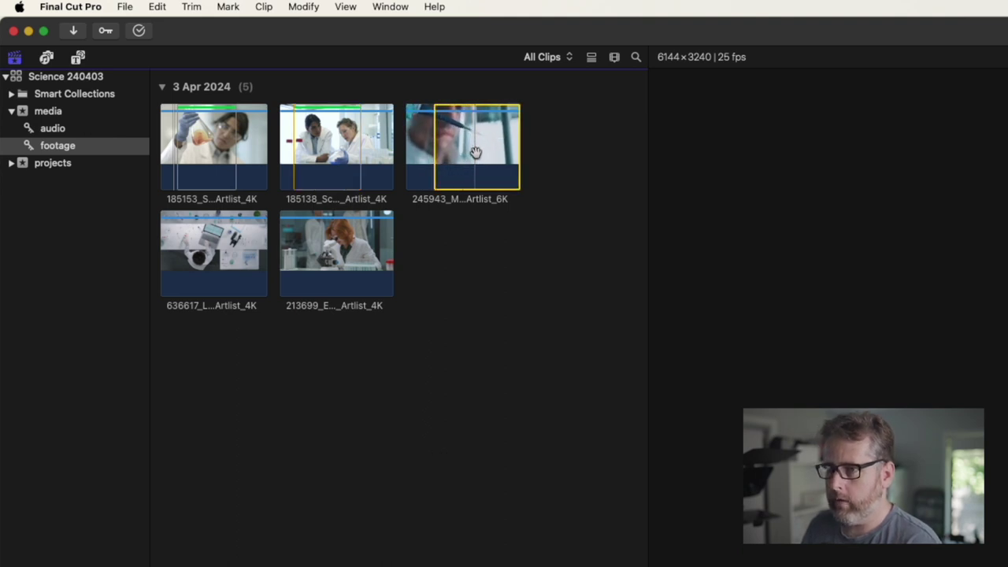
{"action": "key", "text": "o"}
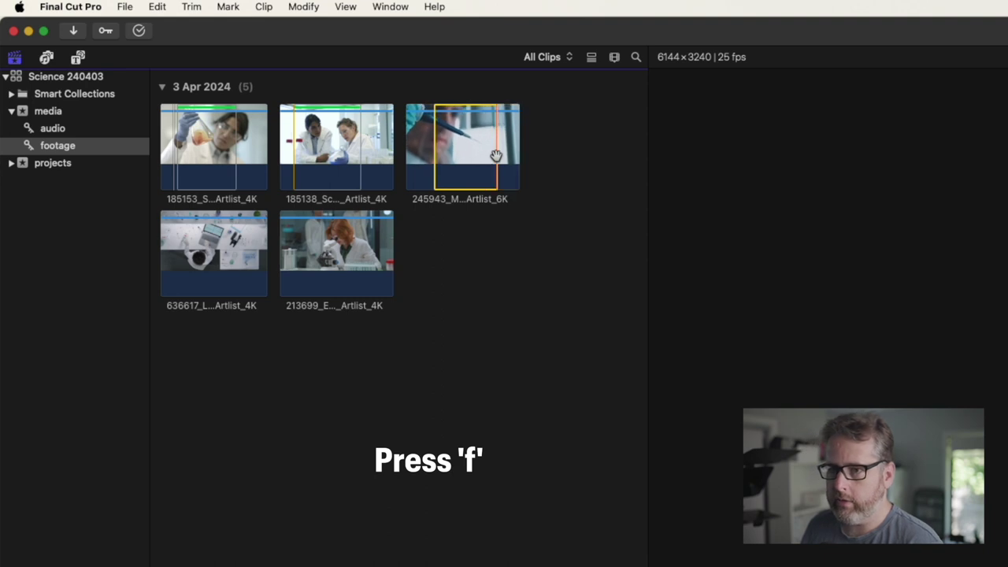
{"action": "key", "text": "f"}
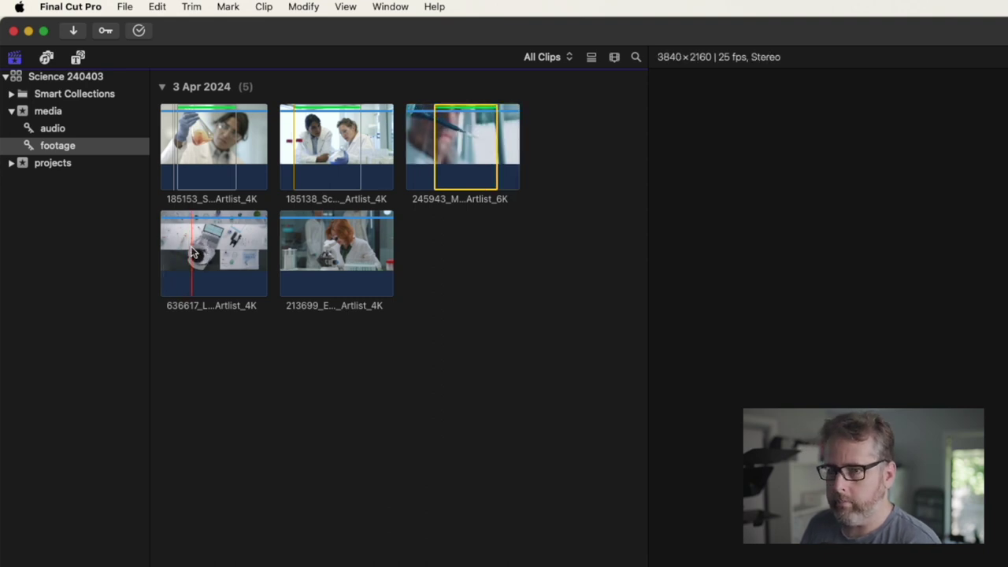
- Mark the usable middle ranges of footage clips 636617 and 213699 and rate each as a favorite
{"action": "key", "text": "i"}
{"action": "key", "text": "o"}
{"action": "key", "text": "f"}
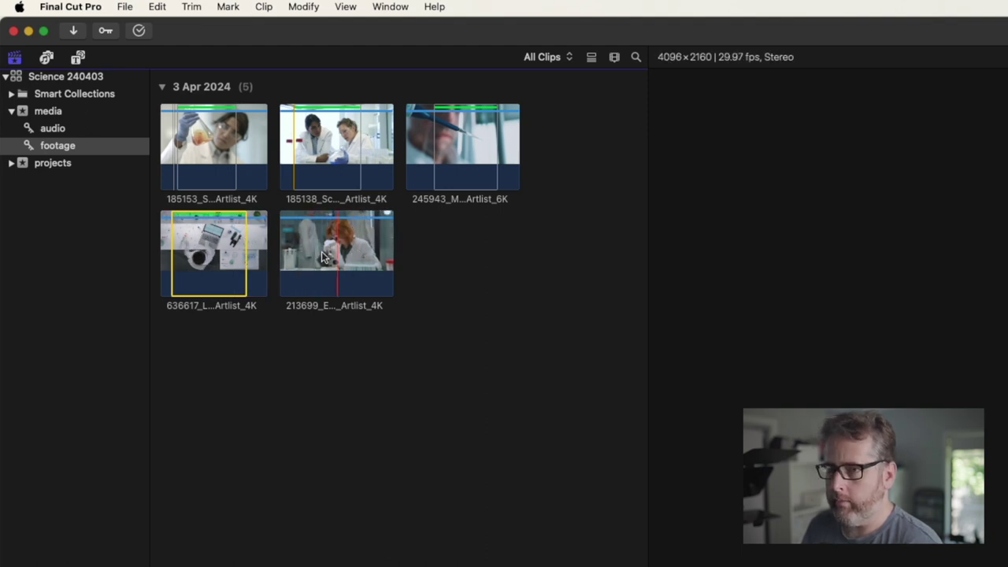
{"action": "key", "text": "i"}
{"action": "key", "text": "o"}
{"action": "key", "text": "o"}
{"action": "key", "text": "f"}
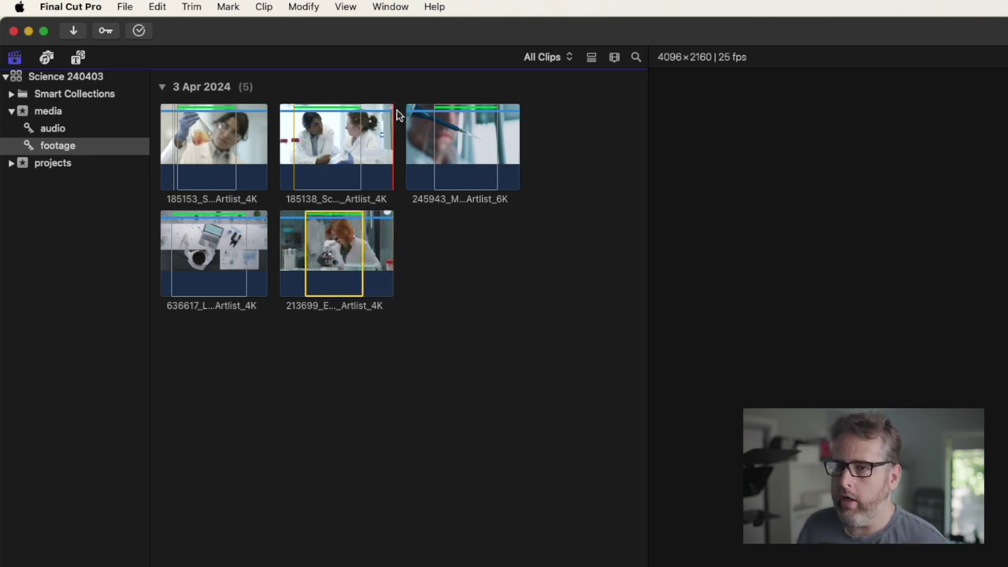
- Filter the footage collection to Favorites to review the rated ranges, and return the filter to All Clips
{"action": "left_click", "coordinate": [542, 59]}
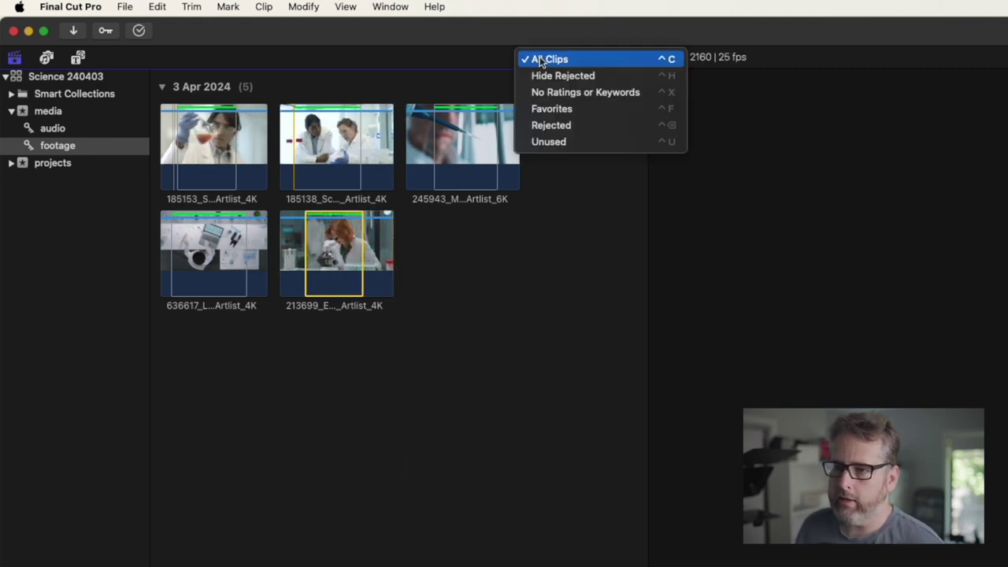
{"action": "left_click", "coordinate": [572, 115]}
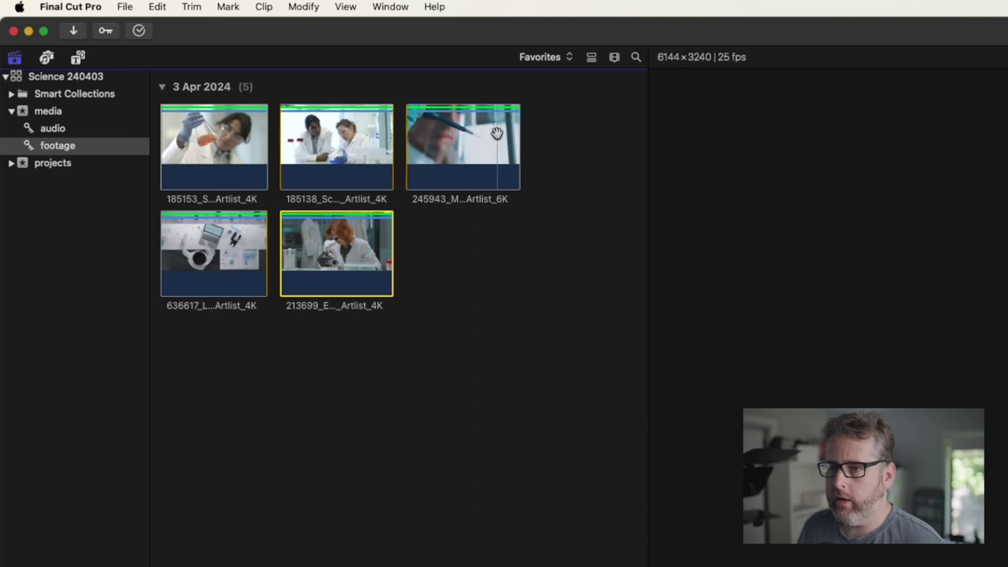
{"action": "left_click", "coordinate": [545, 56]}
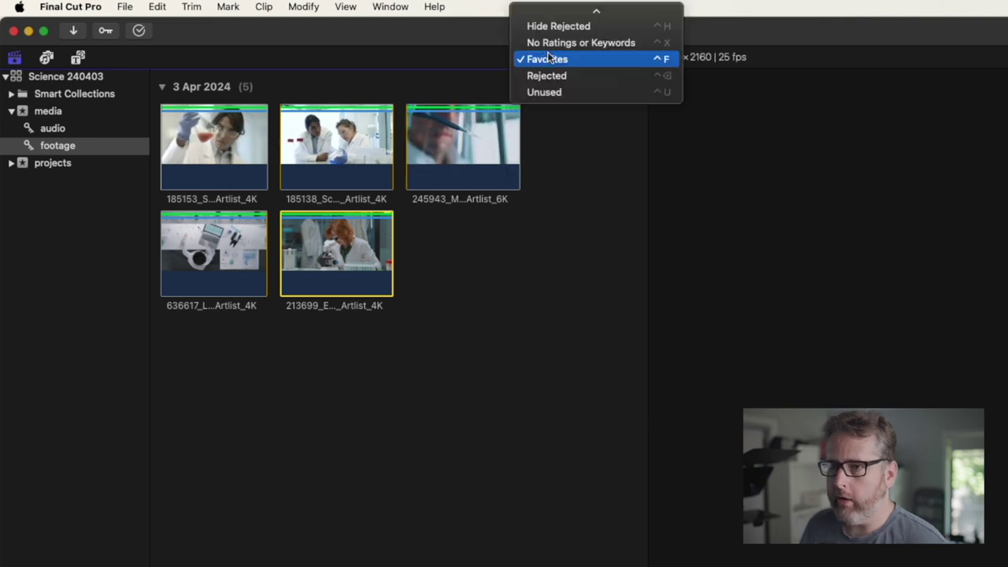
{"action": "scroll", "coordinate": [547, 51], "scroll_direction": "up", "scroll_amount": 2}
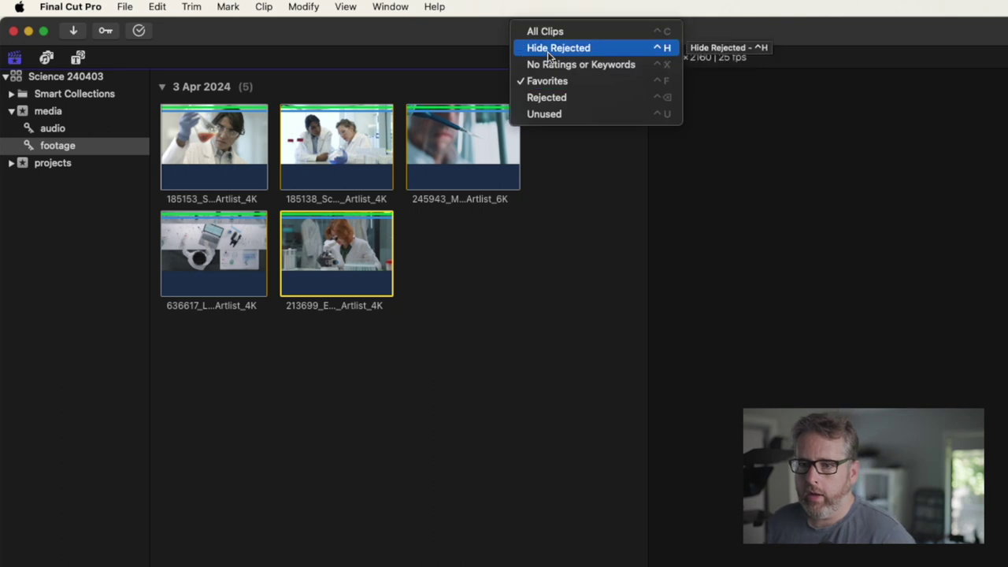
{"action": "left_click", "coordinate": [545, 34]}
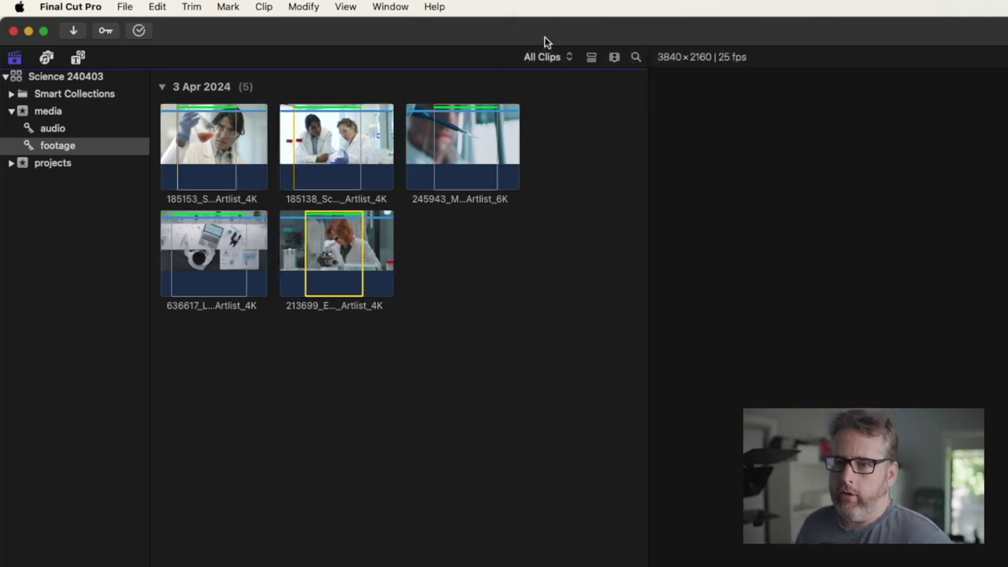
- Mark the last spoken section near the end of Recording 58 in the audio collection and rate it as a favorite
{"action": "left_click", "coordinate": [54, 128]}
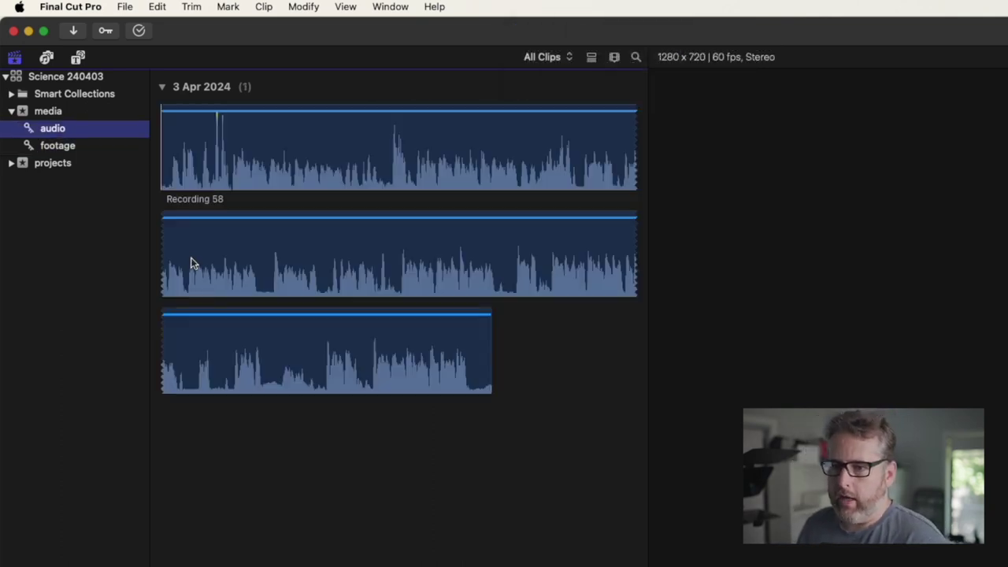
{"action": "left_click", "coordinate": [323, 329]}
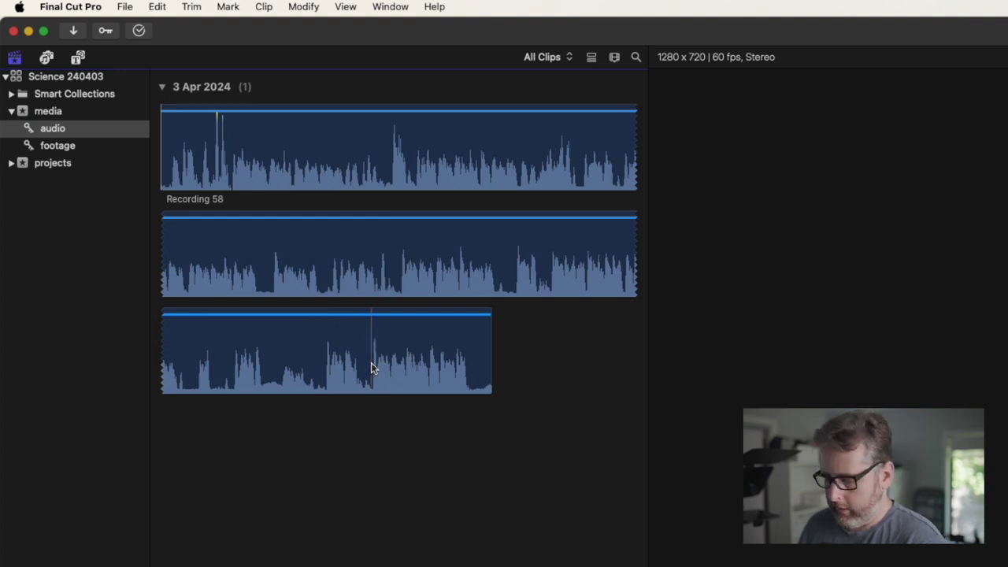
{"action": "key", "text": "super+a"}
{"action": "key", "text": "i"}
{"action": "key", "text": "o"}
{"action": "key", "text": "f"}
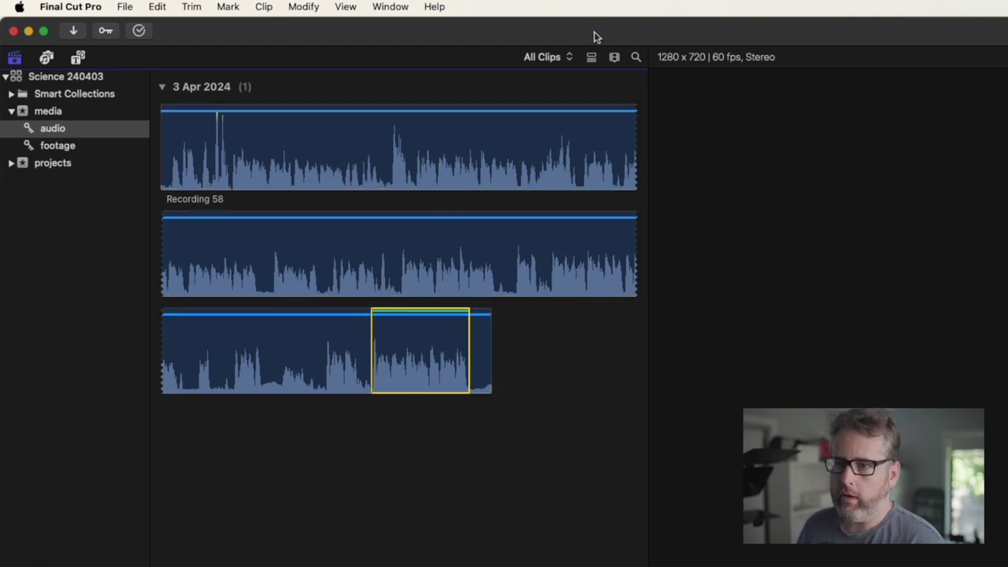
- Filter the audio collection to Favorites to check the rated section, and switch back to All Clips
{"action": "left_click", "coordinate": [548, 57]}
{"action": "left_click", "coordinate": [554, 111]}
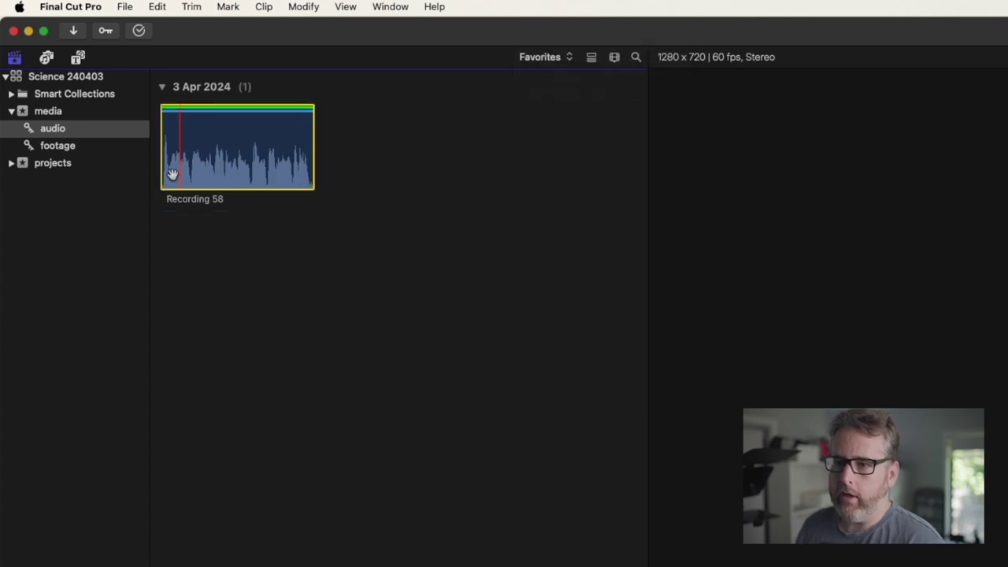
{"action": "left_click", "coordinate": [564, 59]}
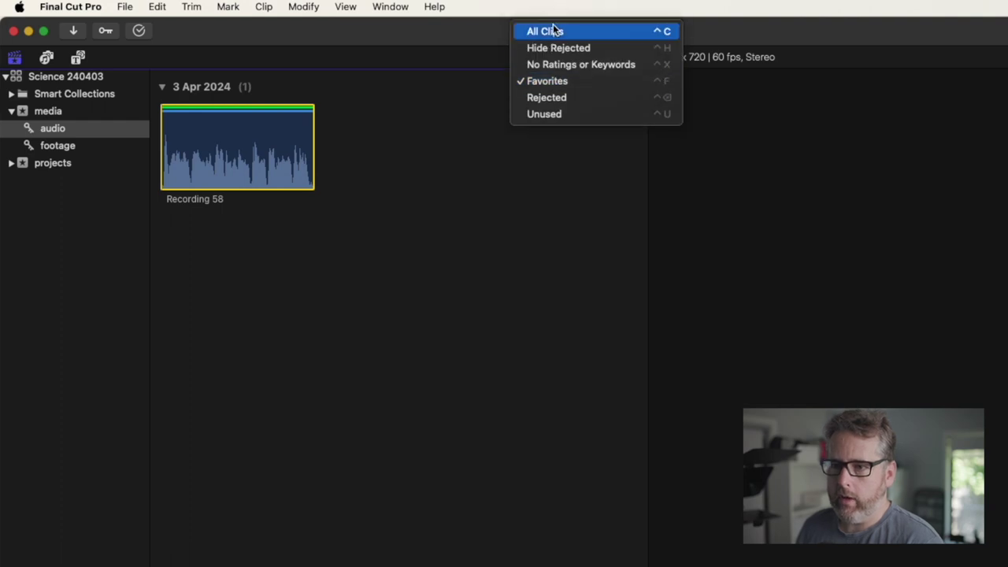
{"action": "left_click", "coordinate": [555, 28]}
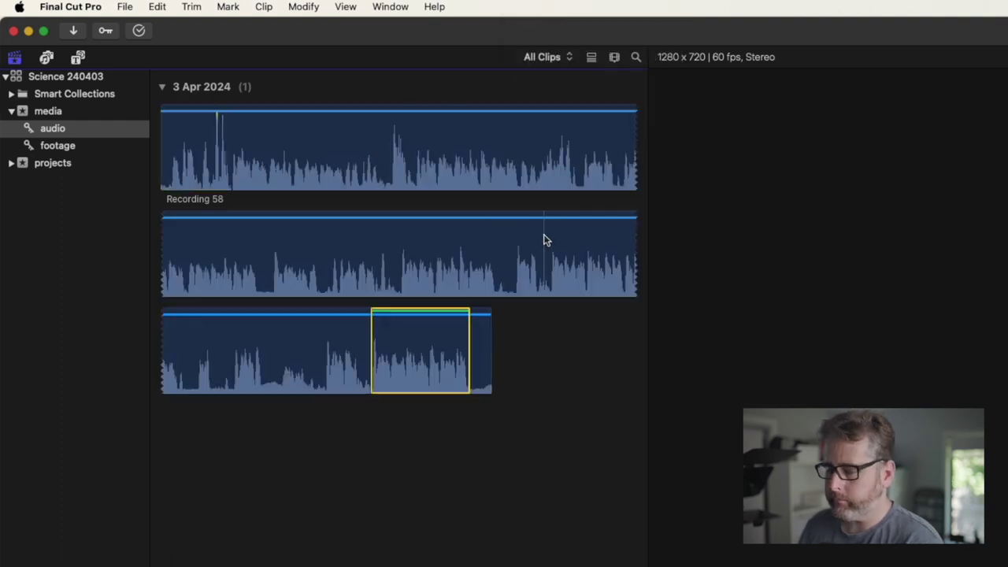
- Mark another section of Recording 58, near the end of its second waveform row, and rate it as a favorite
{"action": "key", "text": "i"}
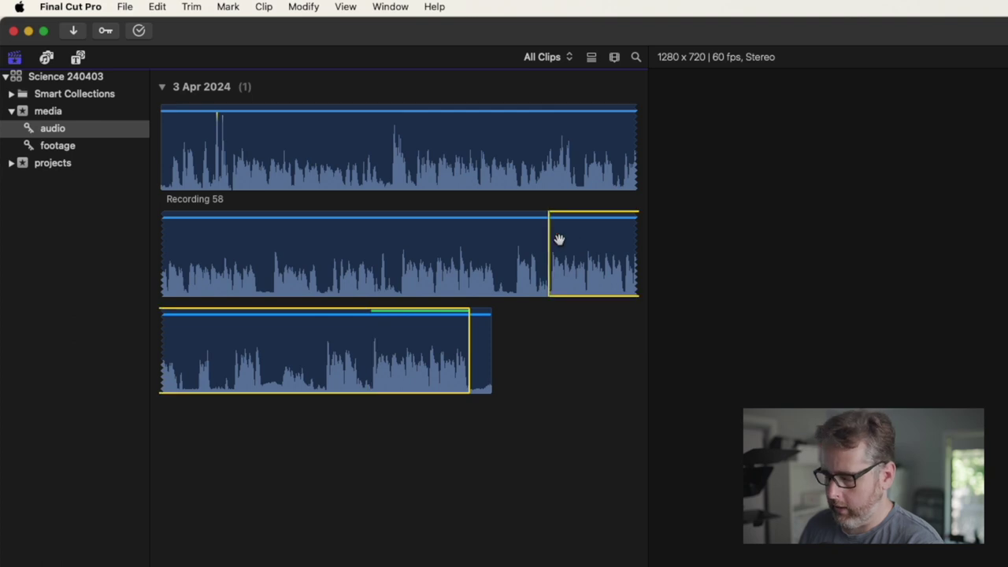
{"action": "key", "text": "o"}
{"action": "key", "text": "f"}
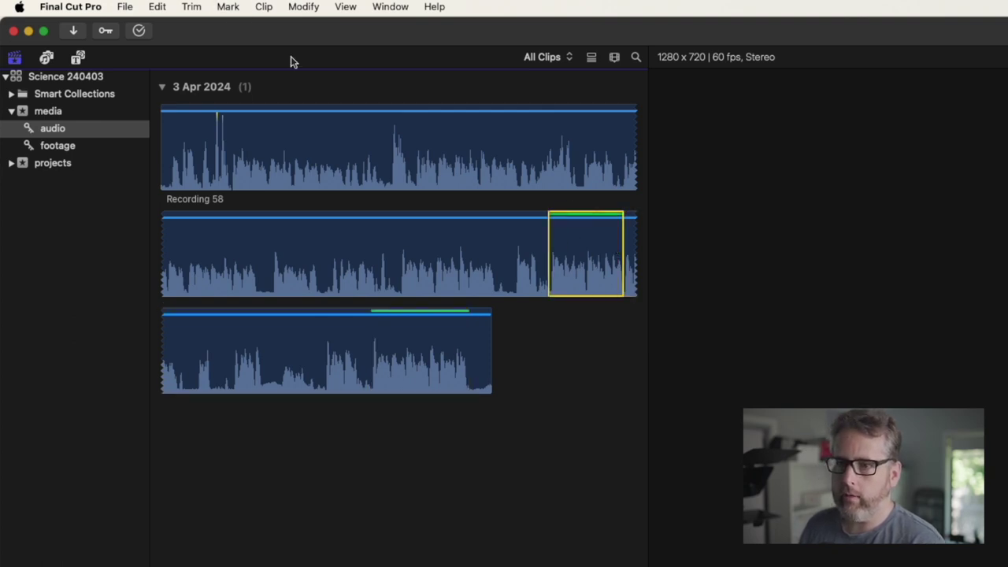
- Review both favorite sections of Recording 58 with the Favorites filter, and change the filter to Hide Rejected
{"action": "left_click", "coordinate": [538, 60]}
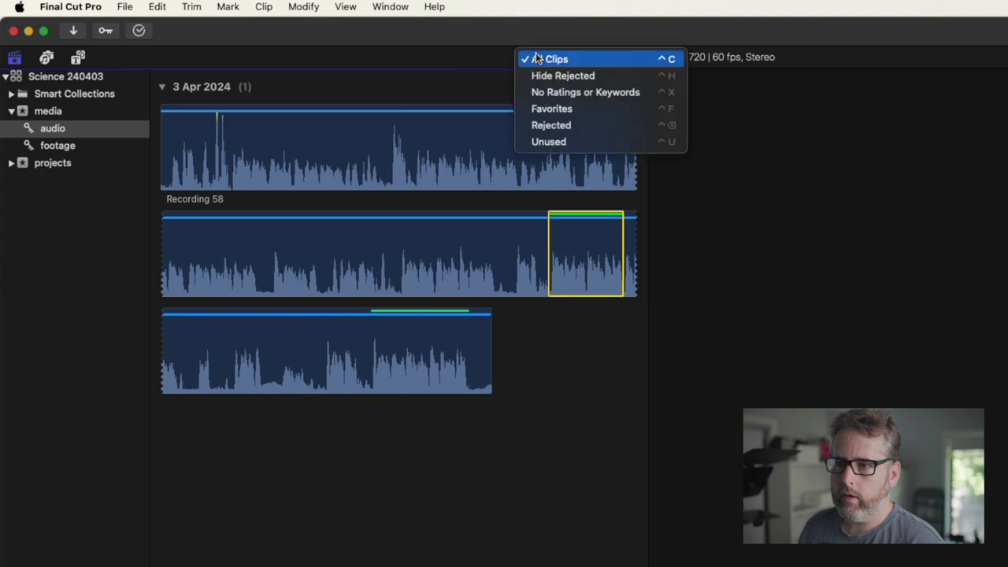
{"action": "left_click", "coordinate": [556, 117]}
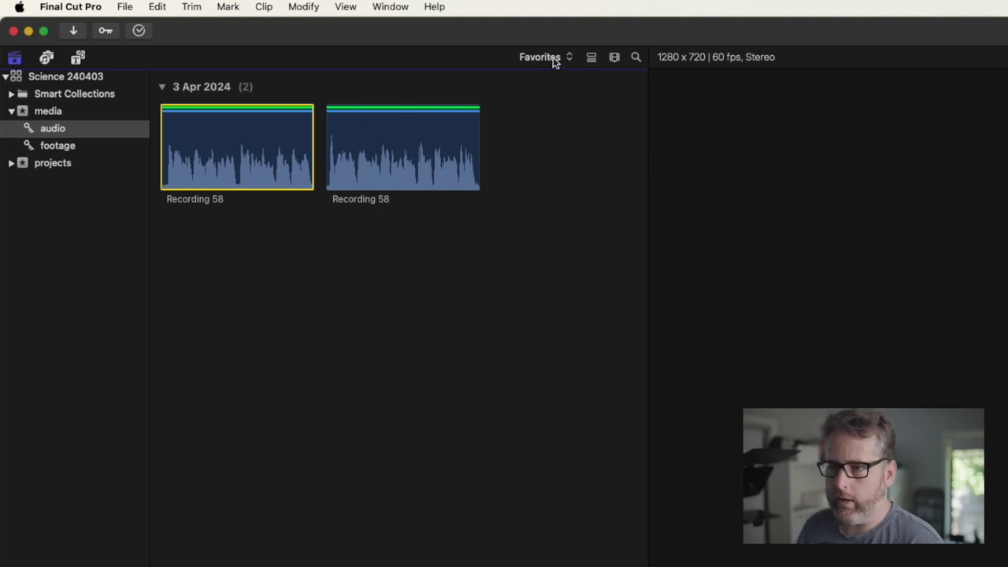
{"action": "key", "text": "ctrl+h"}
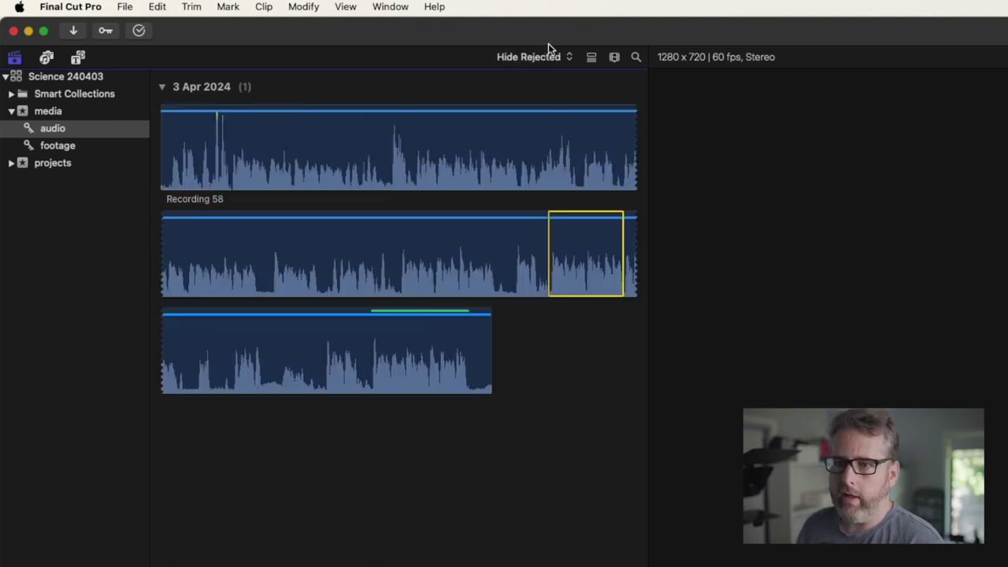
- Append all five footage clips, with their marked ranges, from the footage collection to the draft_001 timeline
{"action": "left_click", "coordinate": [549, 55]}
{"action": "left_click", "coordinate": [88, 145]}
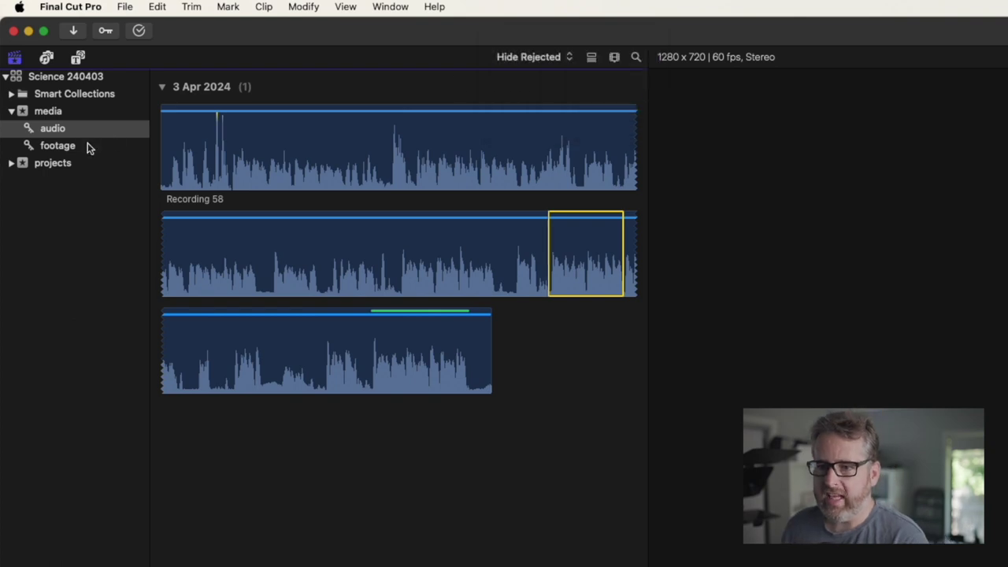
{"action": "left_click", "coordinate": [88, 148]}
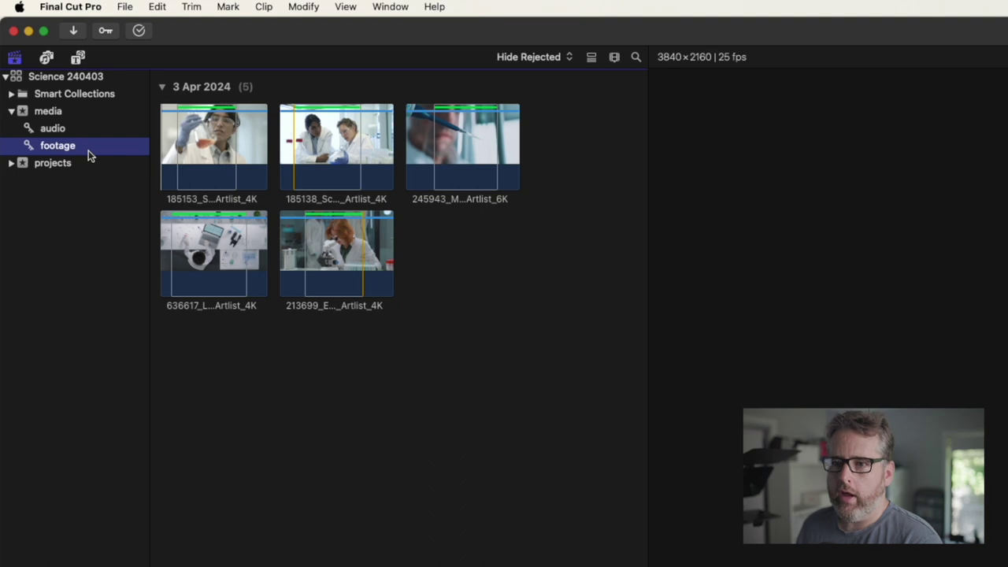
{"action": "left_click", "coordinate": [238, 124]}
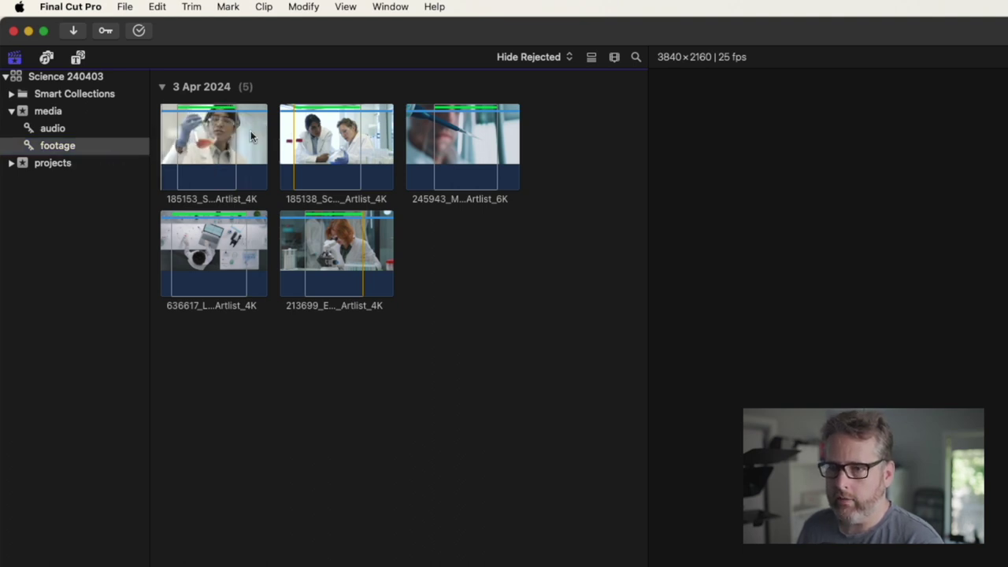
{"action": "left_click", "coordinate": [206, 150]}
{"action": "key", "text": "super+a"}
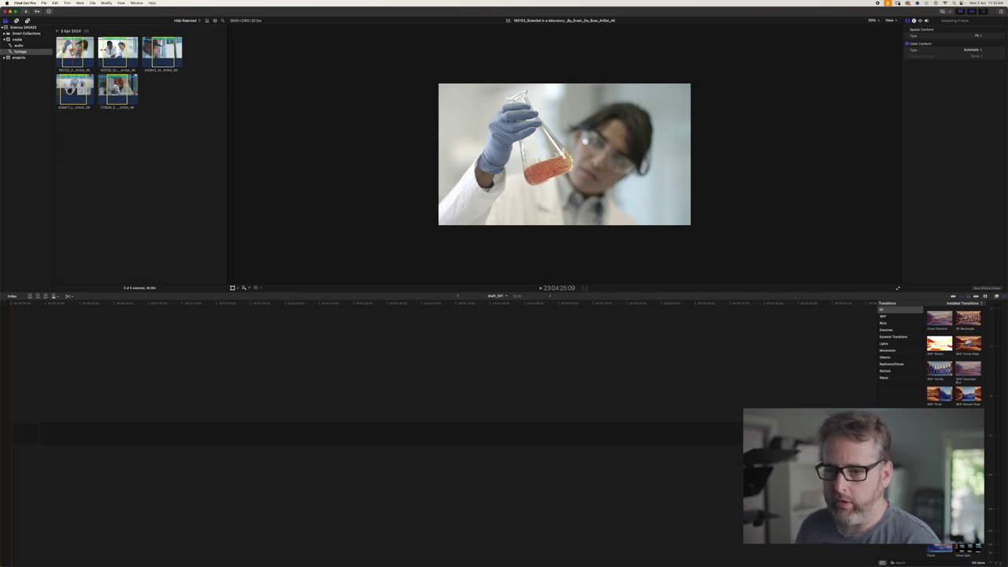
{"action": "key", "text": "e"}
{"action": "left_click", "coordinate": [72, 338]}
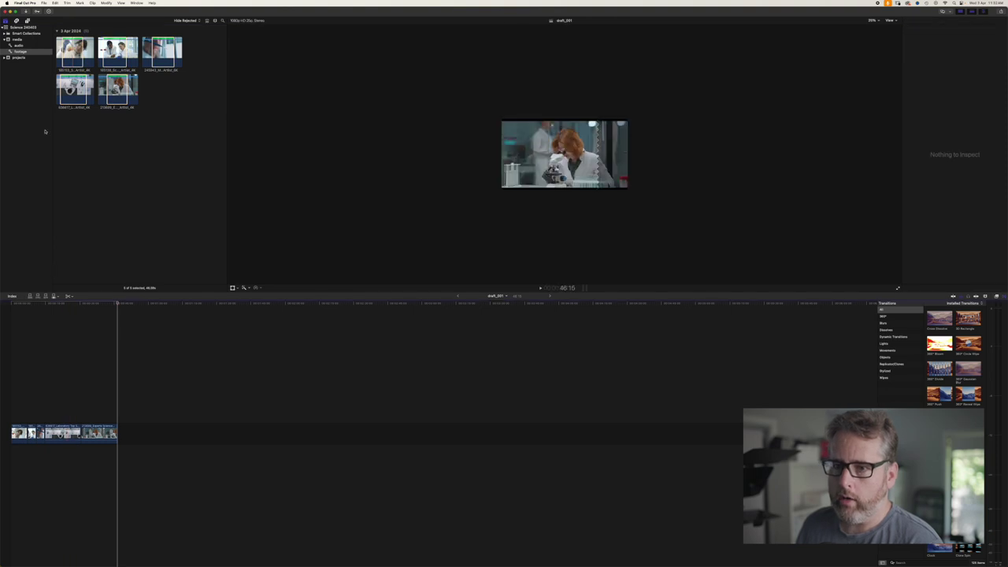
- Open the draft_001 project from the projects event and set the viewer scale to Fit
{"action": "left_click", "coordinate": [69, 54]}
{"action": "left_click_drag", "start_coordinate": [100, 111], "coordinate": [121, 209]}
{"action": "left_click", "coordinate": [7, 408]}
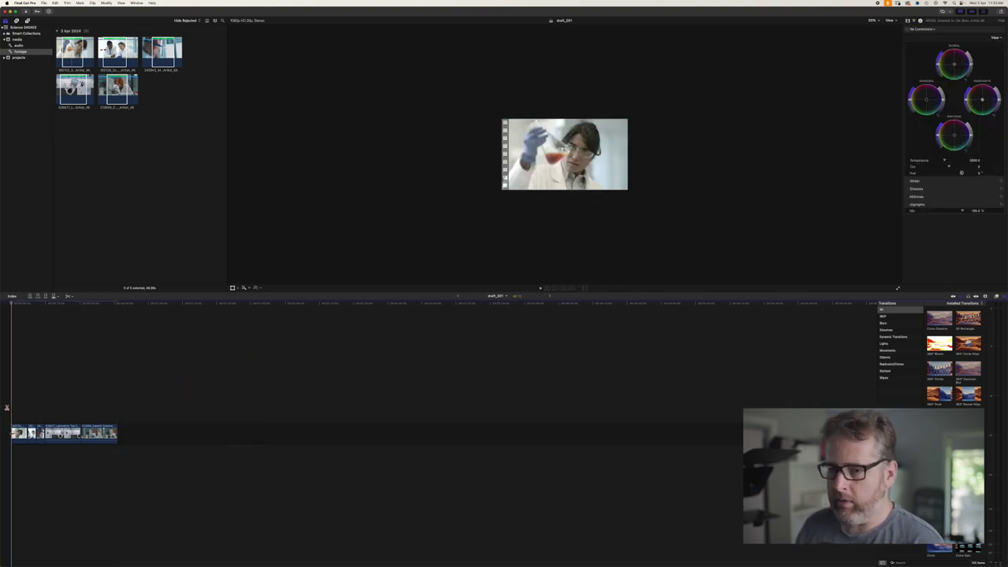
{"action": "key", "text": "super+equal"}
{"action": "key", "text": "super+equal"}
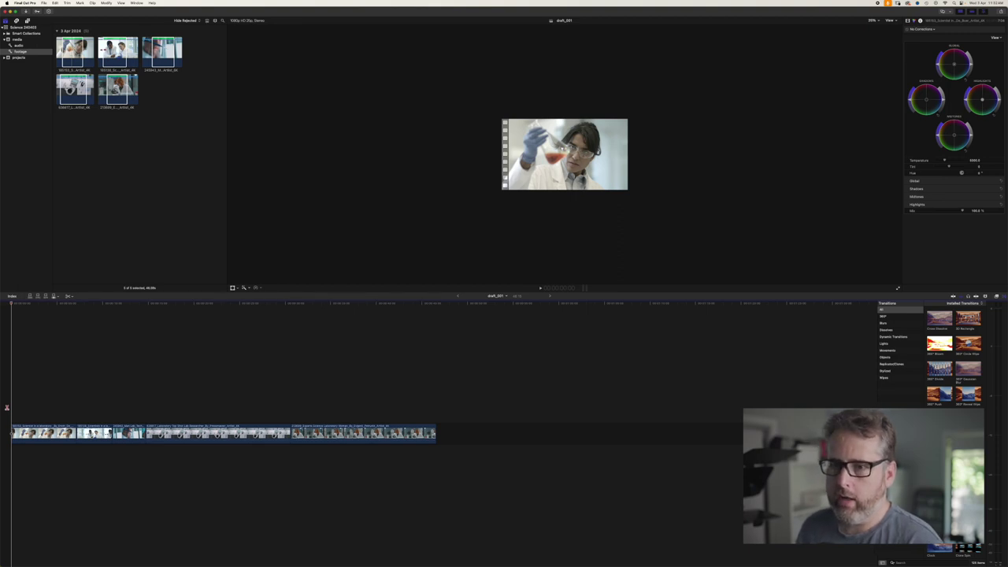
{"action": "left_click", "coordinate": [22, 57]}
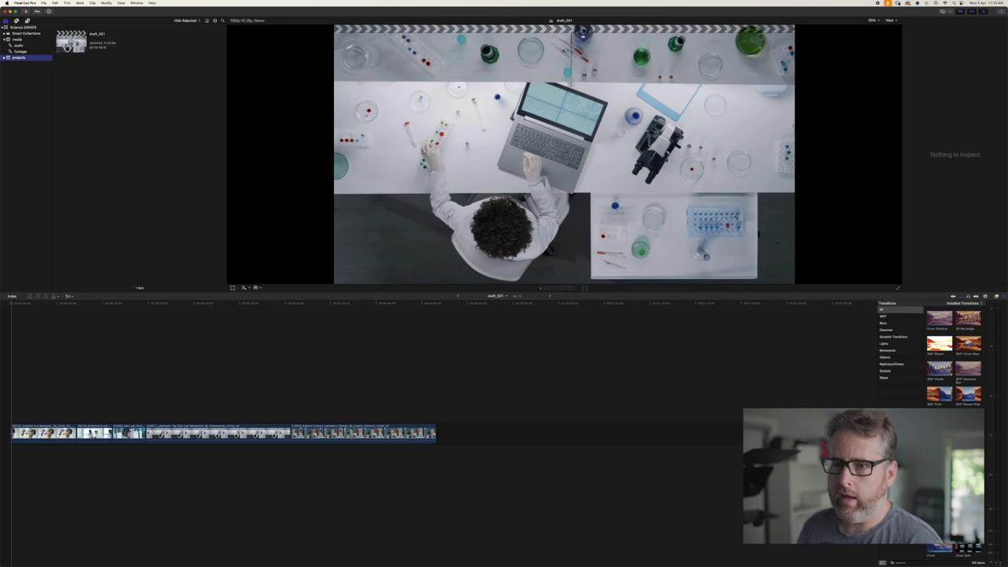
{"action": "double_click", "coordinate": [72, 42]}
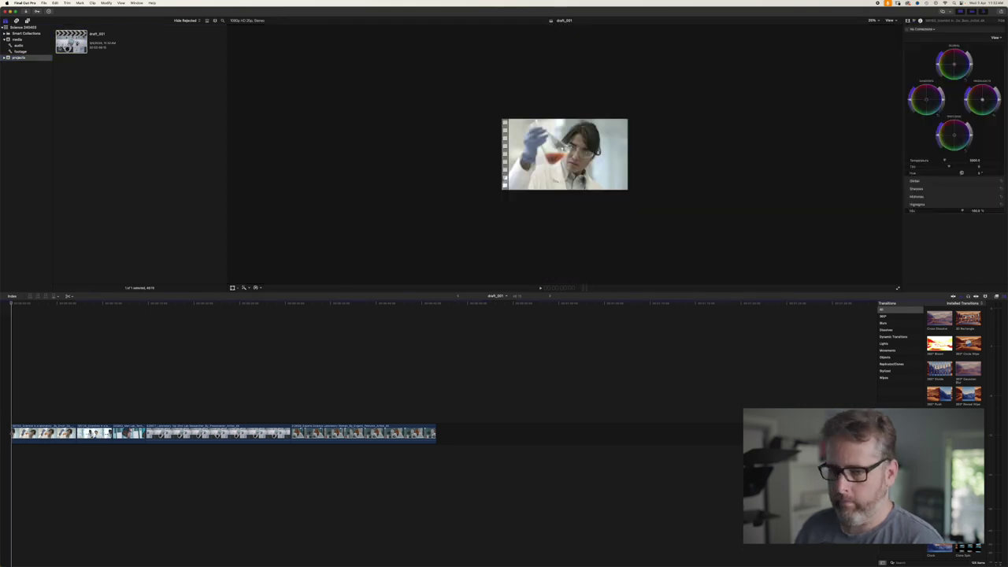
{"action": "key", "text": "super+equal"}
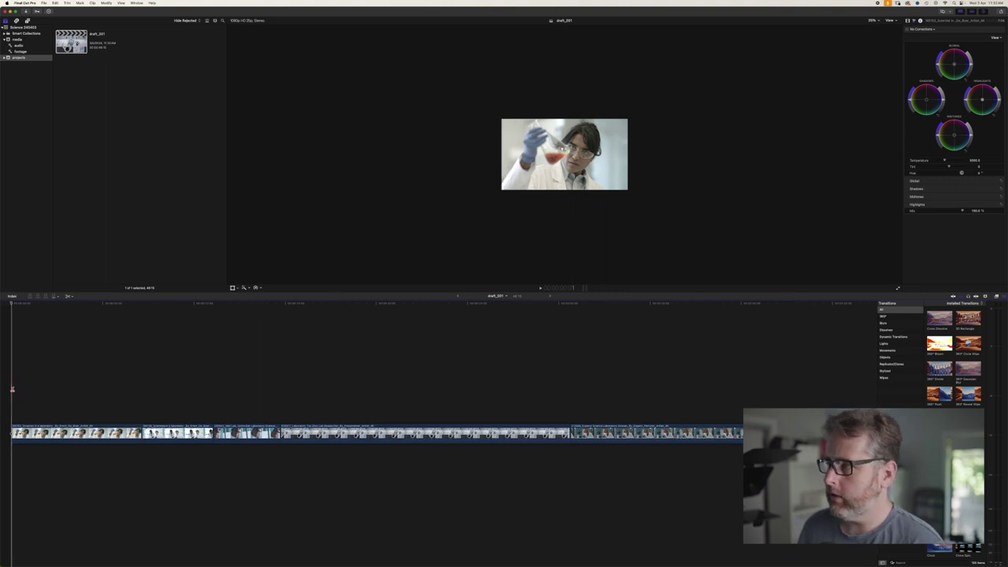
{"action": "left_click", "coordinate": [872, 20]}
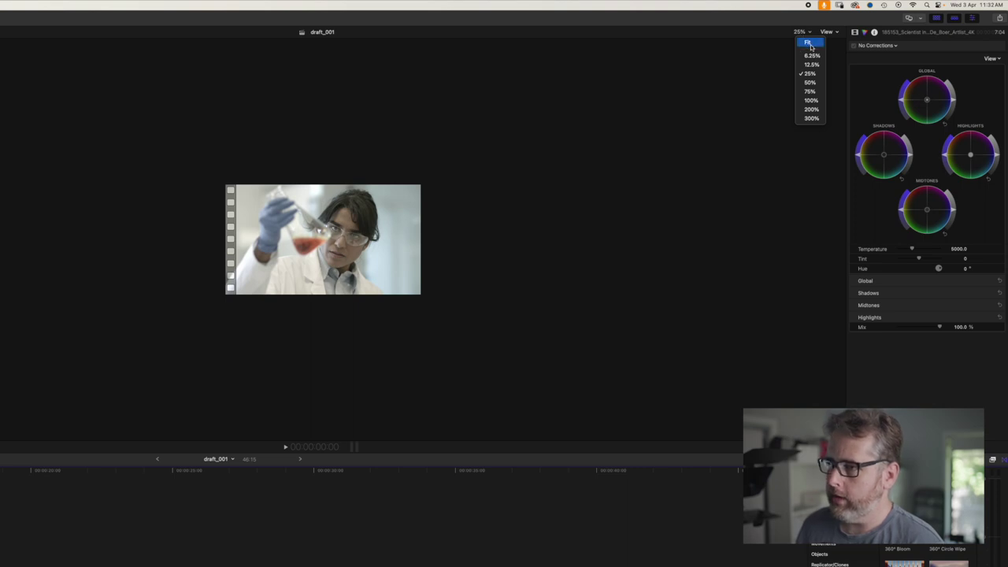
{"action": "left_click", "coordinate": [810, 44]}
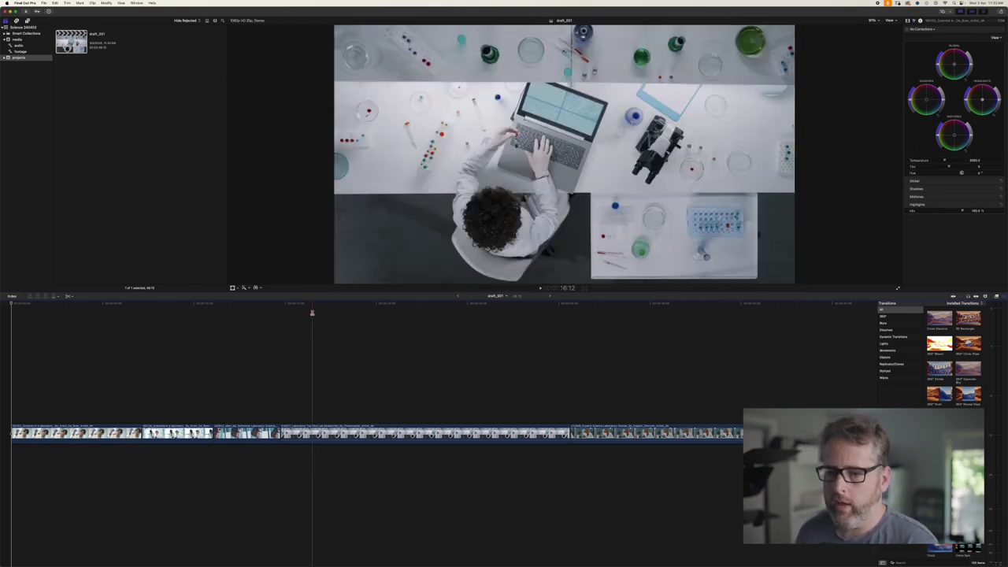
- Play the opening flask clip in the timeline and trim both its start and its end
{"action": "key", "text": "space"}
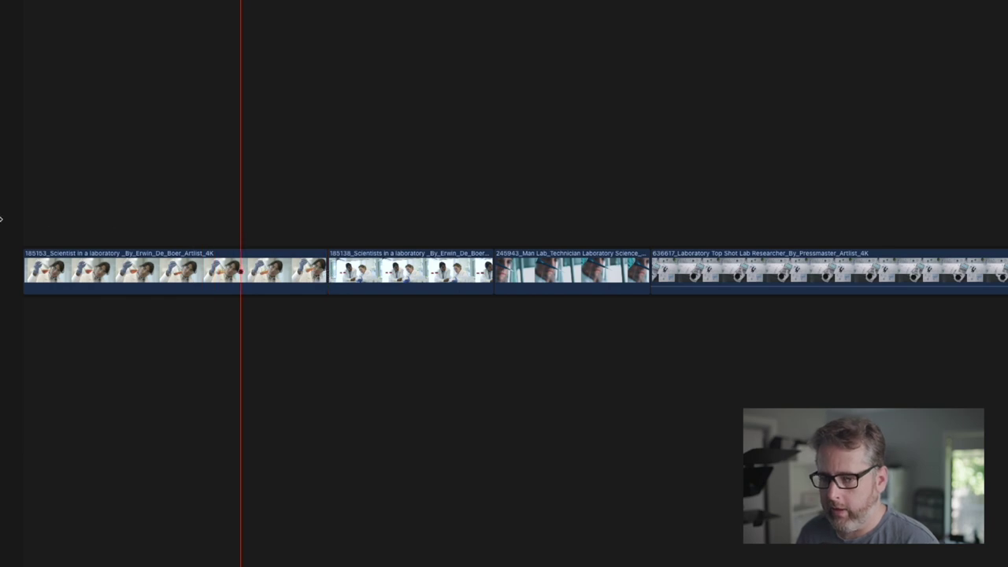
{"action": "key", "text": "Home"}
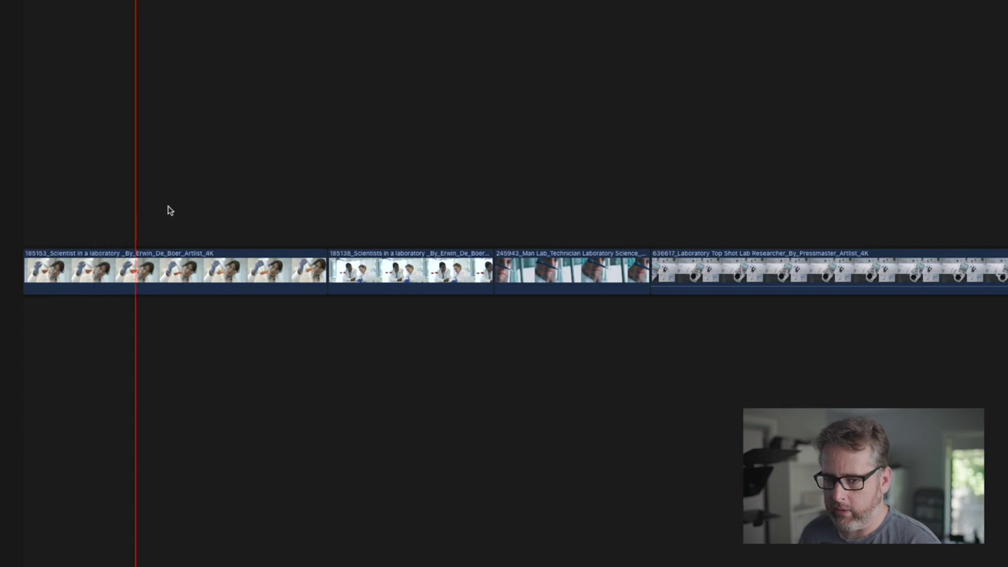
{"action": "key", "text": "space"}
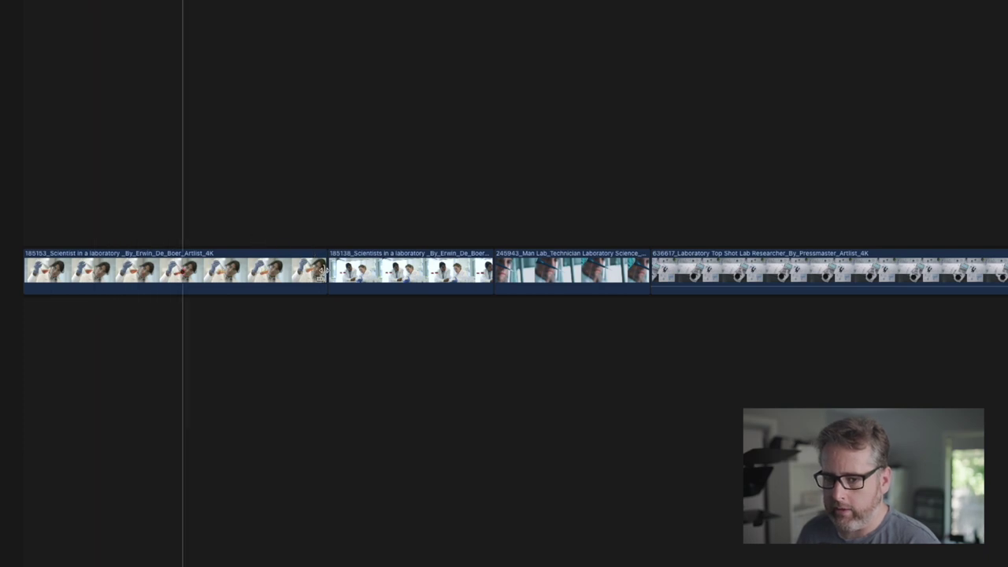
{"action": "left_click_drag", "start_coordinate": [322, 272], "coordinate": [272, 271]}
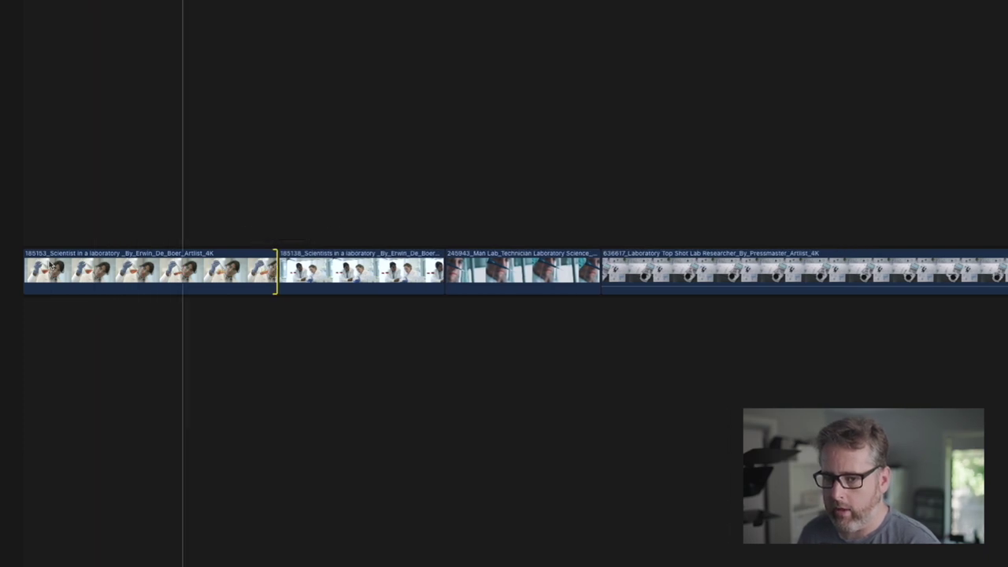
{"action": "left_click_drag", "start_coordinate": [23, 270], "coordinate": [53, 271]}
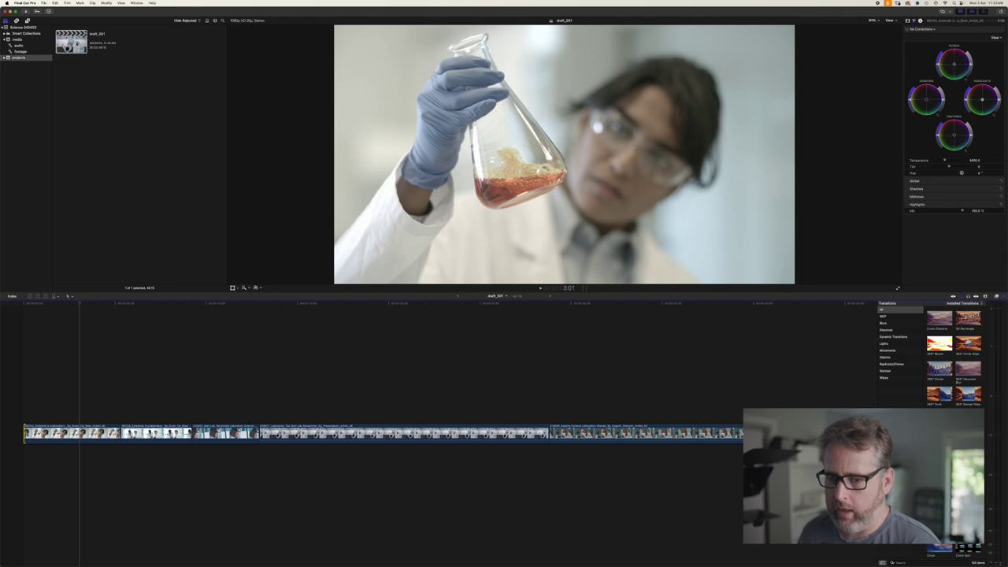
{"action": "left_click_drag", "start_coordinate": [119, 433], "coordinate": [96, 433]}
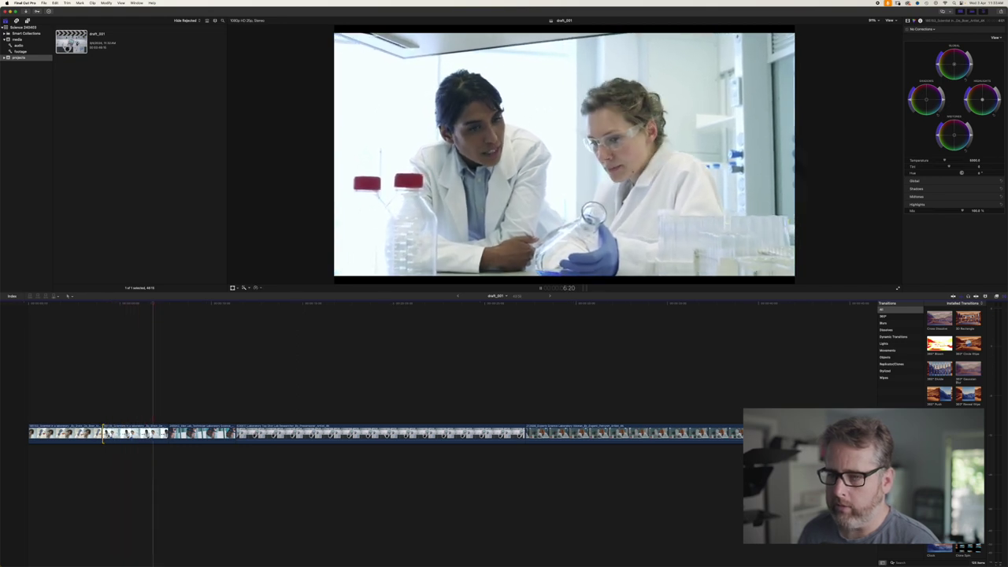
- Trim the ends of the two-scientists clip and the pipette clip, and slip the pipette clip's content within its edit points
{"action": "left_click_drag", "start_coordinate": [168, 437], "coordinate": [161, 437]}
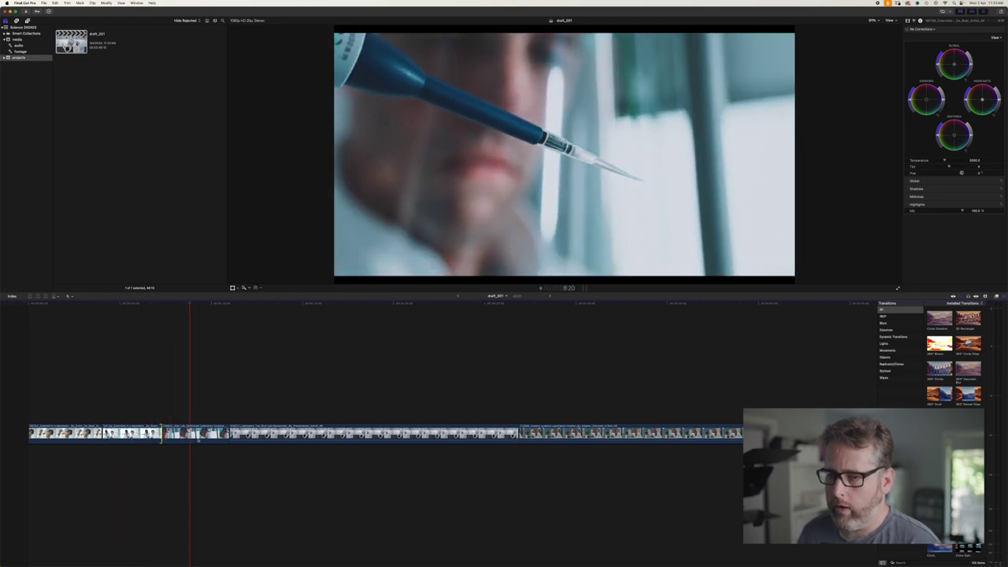
{"action": "key", "text": "shift+x"}
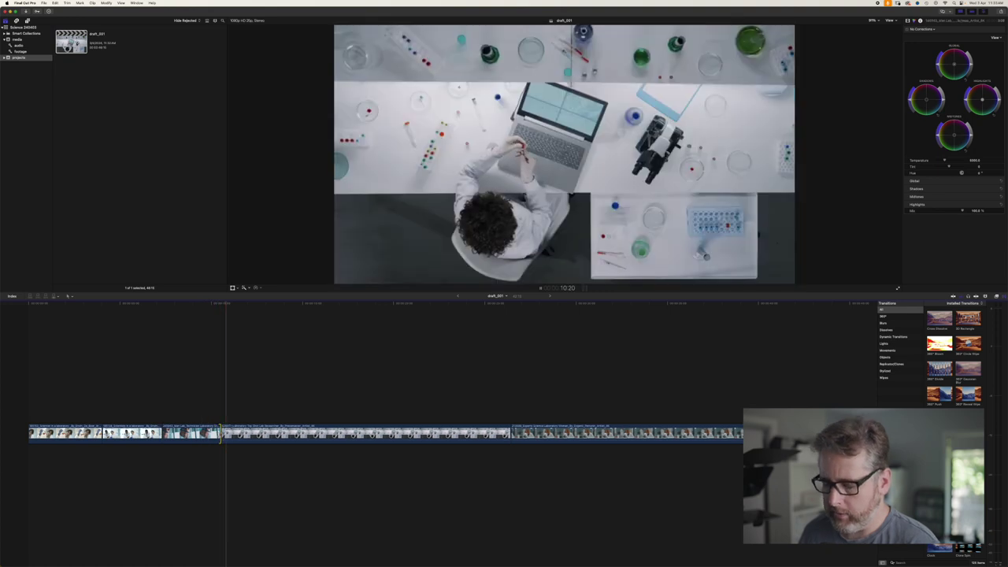
{"action": "left_click", "coordinate": [130, 399]}
{"action": "key", "text": "space"}
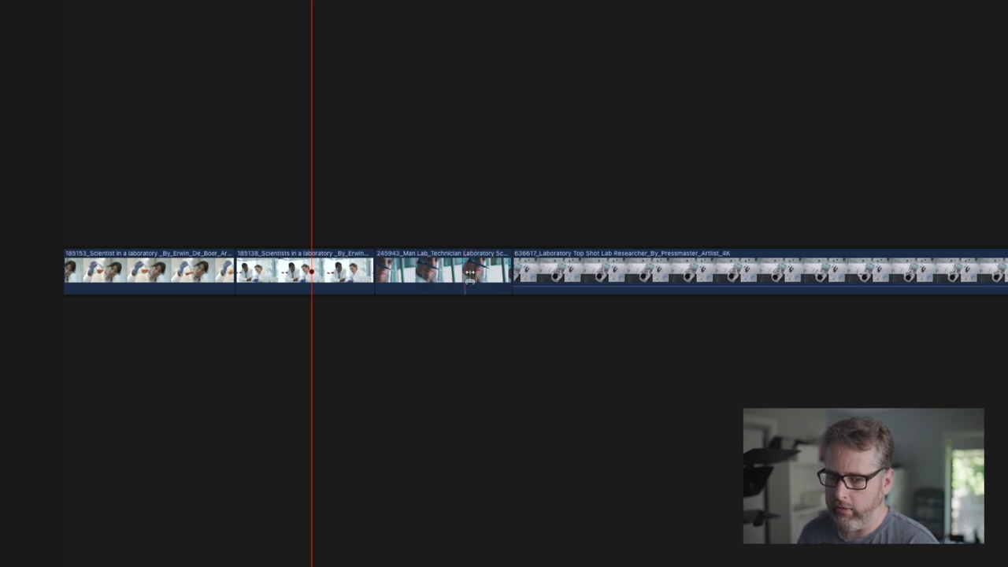
{"action": "left_click_drag", "start_coordinate": [456, 269], "coordinate": [464, 242]}
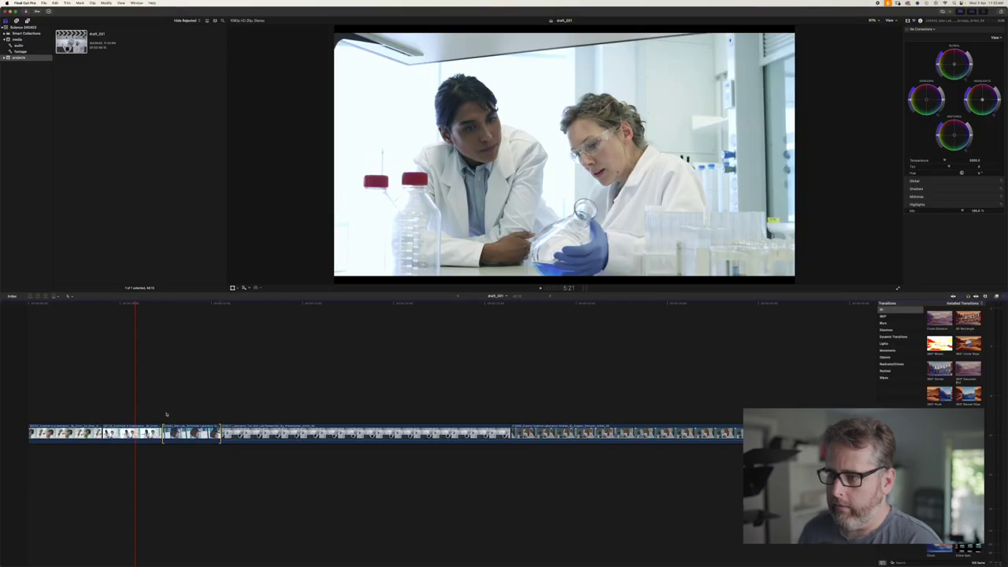
{"action": "left_click", "coordinate": [163, 412]}
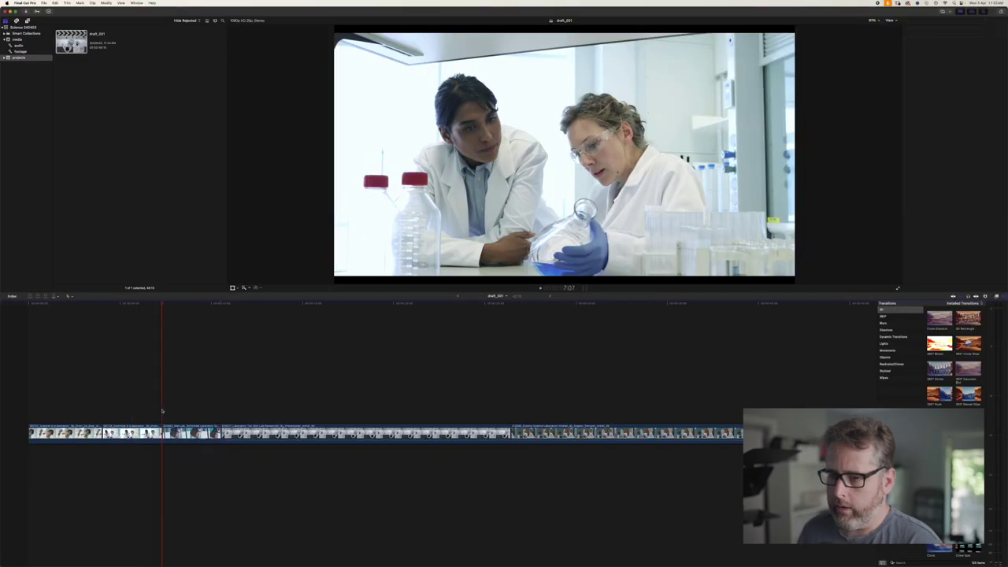
{"action": "key", "text": "space"}
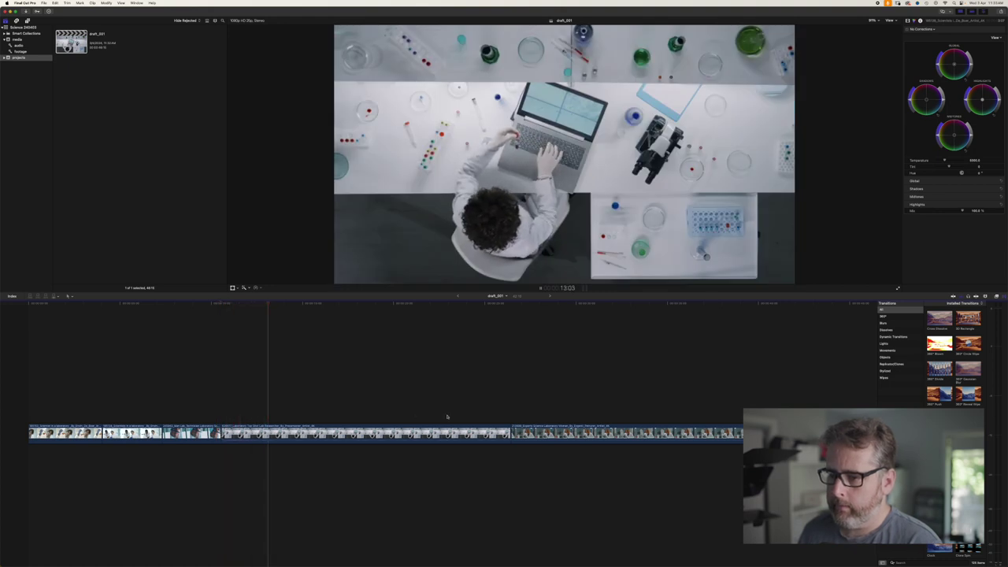
- Shorten the end of the overhead lab clip, and split off and delete the opening section of the microscope clip
{"action": "left_click_drag", "start_coordinate": [510, 432], "coordinate": [291, 433]}
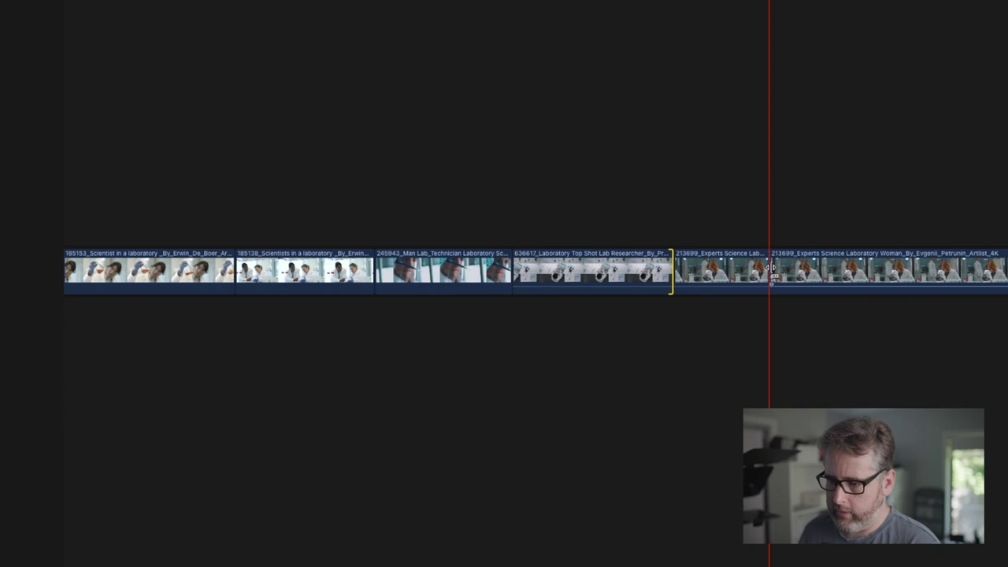
{"action": "left_click_drag", "start_coordinate": [802, 268], "coordinate": [835, 259]}
{"action": "mouse_move", "coordinate": [740, 267]}
{"action": "left_mouse_down"}
{"action": "mouse_move", "coordinate": [742, 252]}
{"action": "mouse_move", "coordinate": [736, 267]}
{"action": "left_mouse_up"}
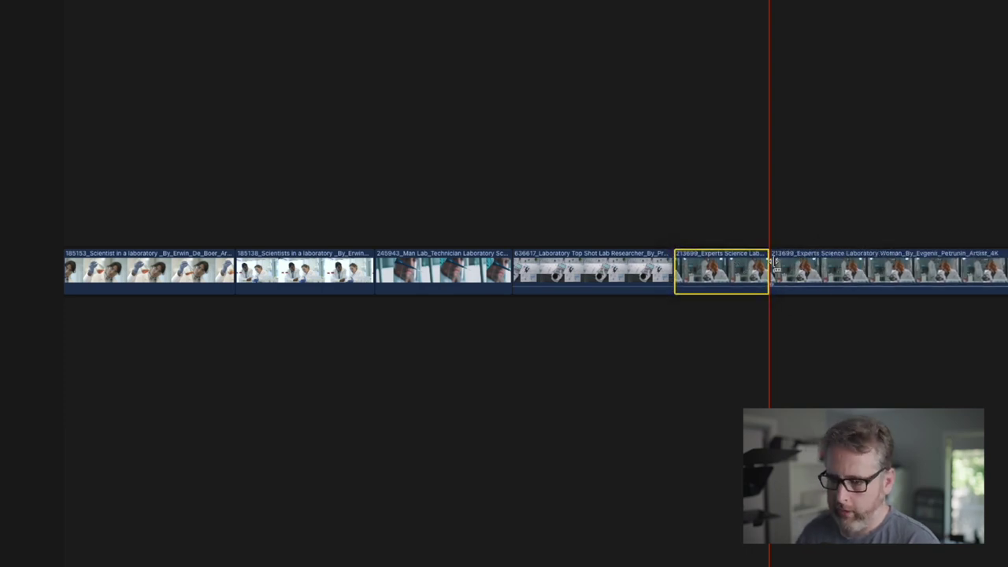
{"action": "key", "text": "Delete"}
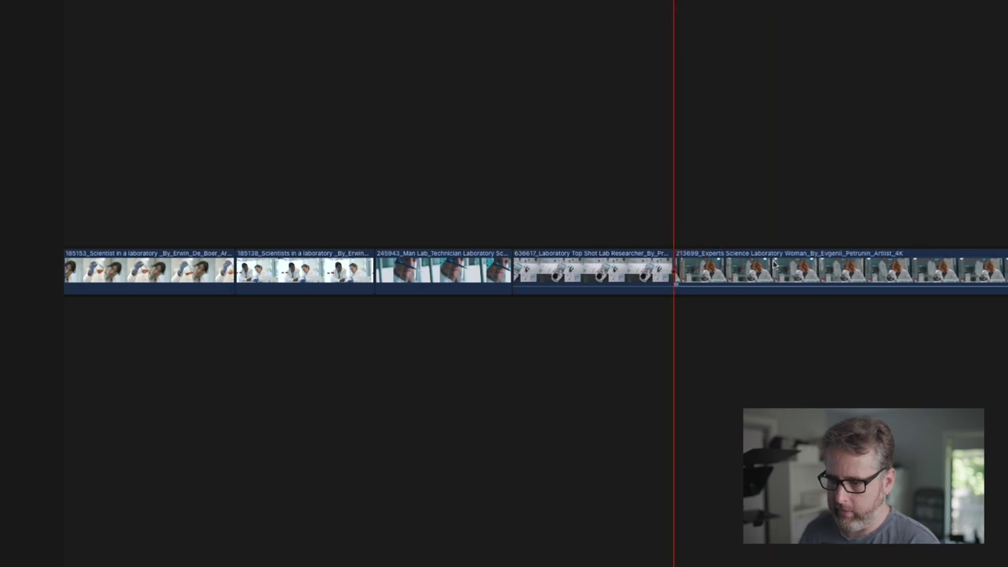
- Trim 14 frames off the start of the microscope clip and shorten its end to about the 20-second mark
{"action": "left_click_drag", "start_coordinate": [677, 268], "coordinate": [700, 268]}
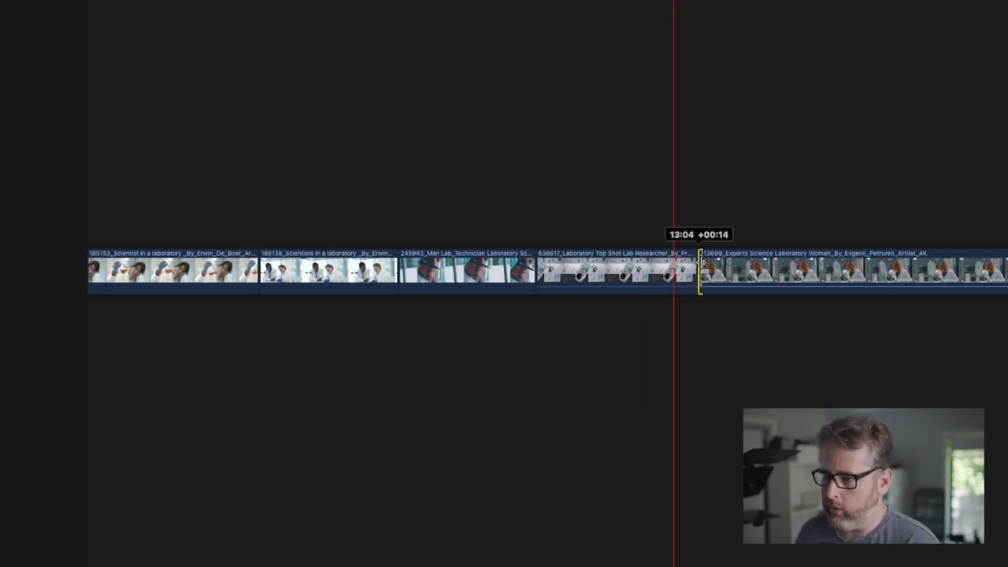
{"action": "left_click", "coordinate": [696, 242]}
{"action": "key", "text": "space"}
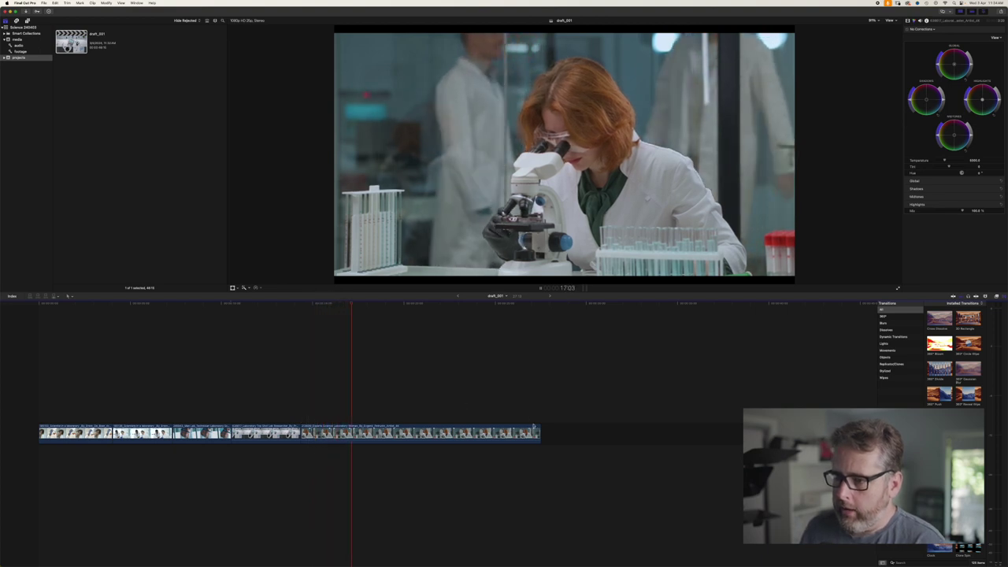
{"action": "left_click_drag", "start_coordinate": [539, 434], "coordinate": [404, 440]}
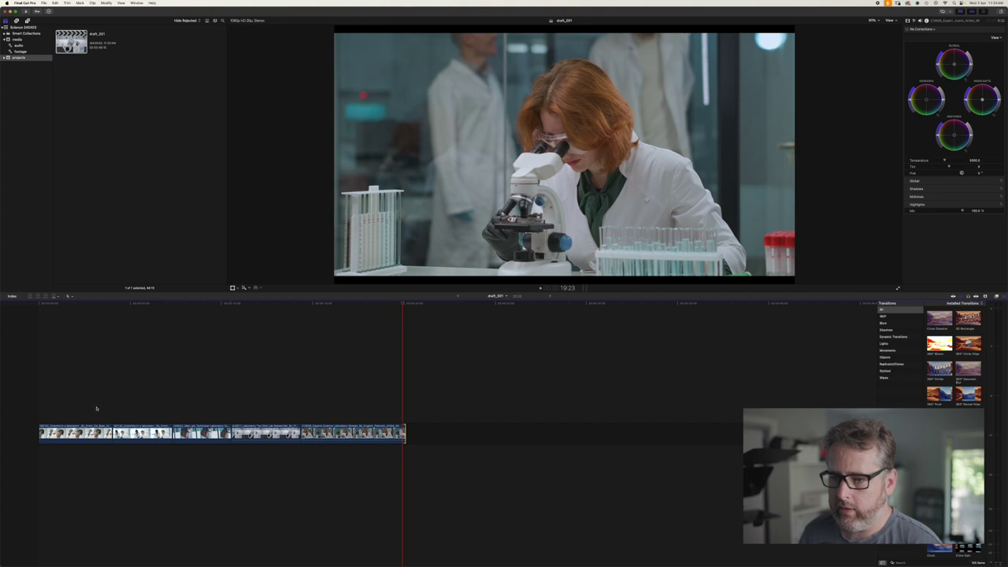
- Move the microscope clip to the start of the timeline, play it from the beginning and trim its end
{"action": "left_click_drag", "start_coordinate": [331, 433], "coordinate": [49, 443]}
{"action": "left_click", "coordinate": [33, 414]}
{"action": "key", "text": "space"}
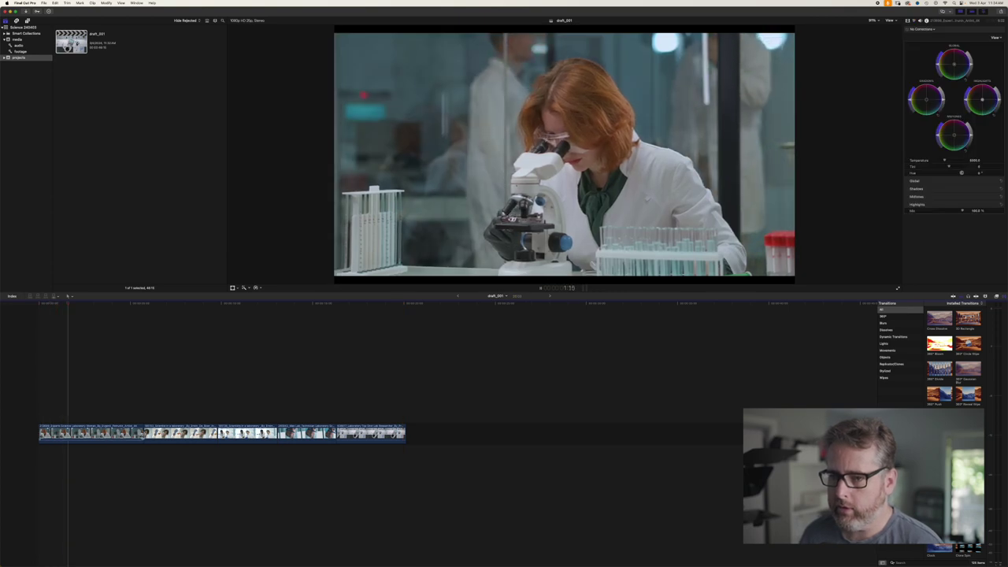
{"action": "left_click_drag", "start_coordinate": [143, 435], "coordinate": [92, 435]}
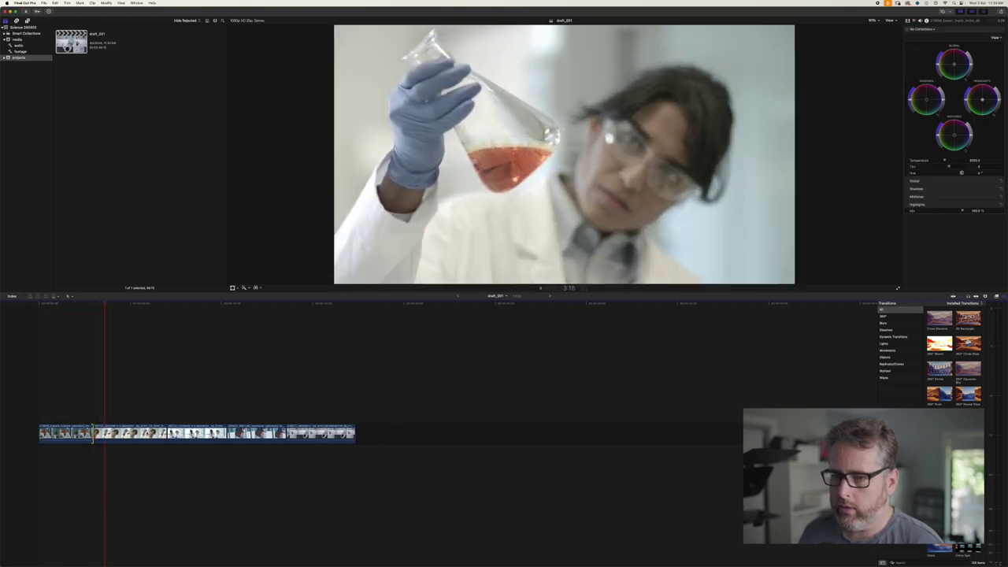
- Move the two-scientists clip directly after the microscope clip and trim its end during playback
{"action": "left_click_drag", "start_coordinate": [192, 433], "coordinate": [117, 433]}
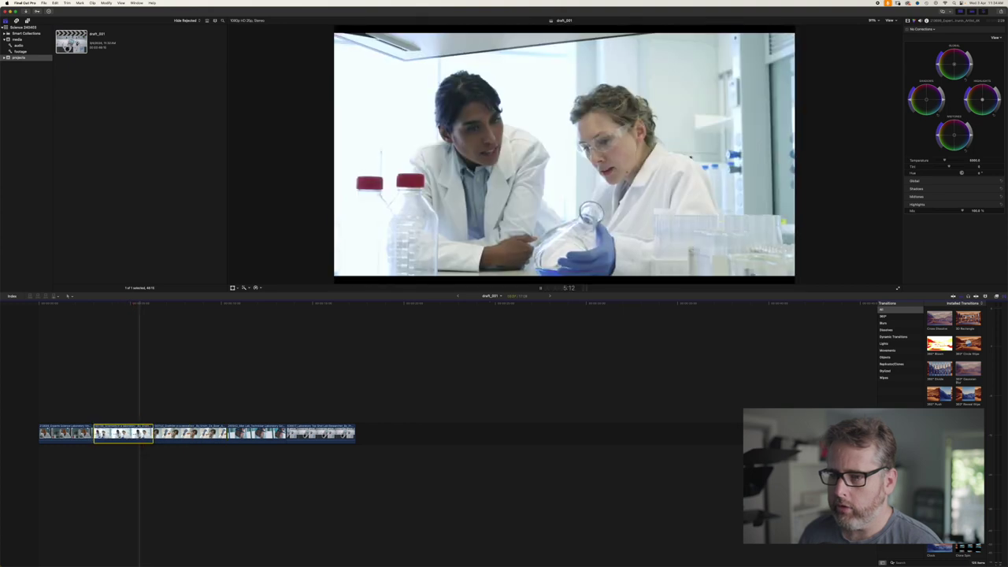
{"action": "left_click", "coordinate": [78, 415]}
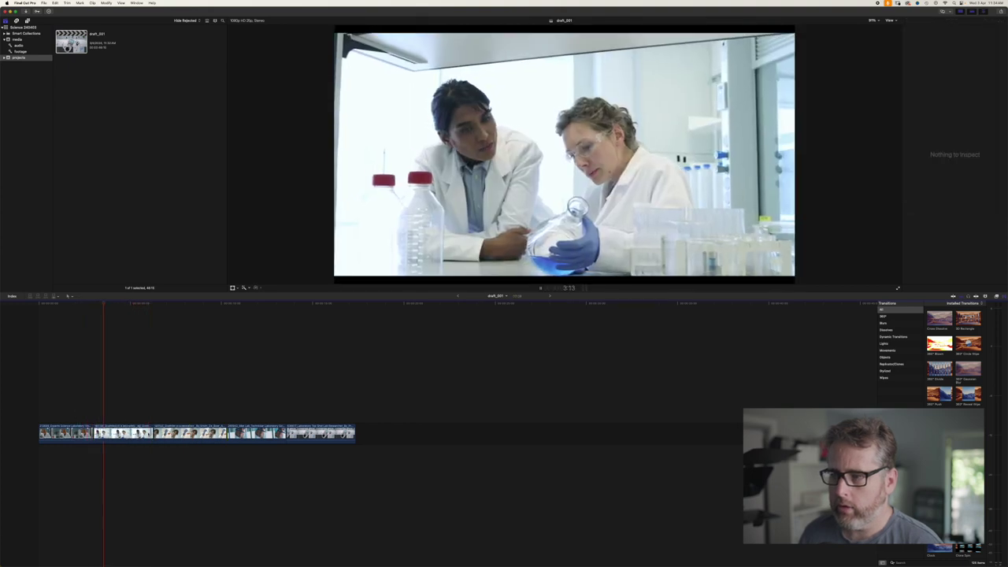
{"action": "key", "text": "alt+]"}
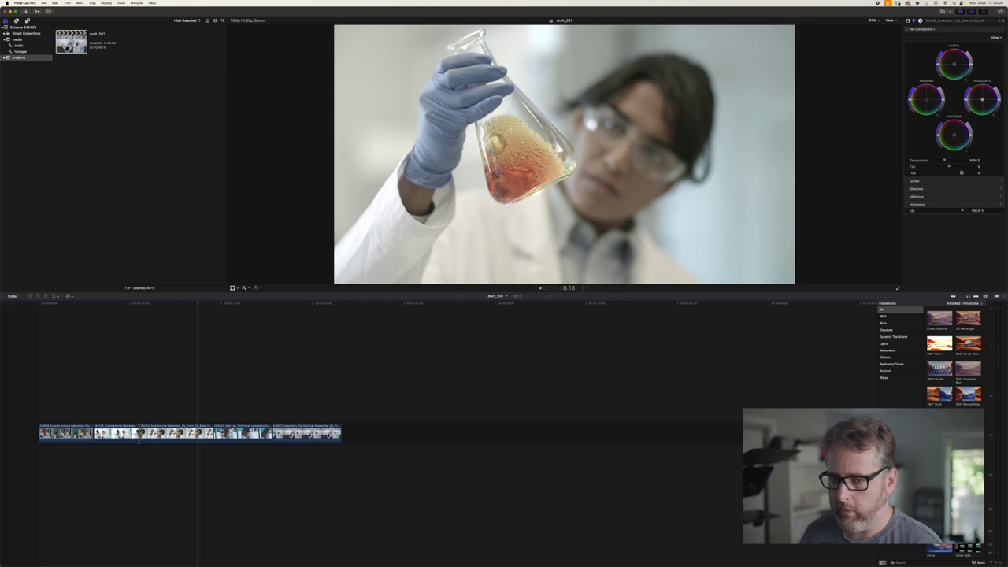
- Shorten the end of the flask clip and the end of the pipette clip while playing back the middle of the sequence
{"action": "left_click_drag", "start_coordinate": [185, 433], "coordinate": [164, 433]}
{"action": "left_click", "coordinate": [137, 411]}
{"action": "key", "text": "space"}
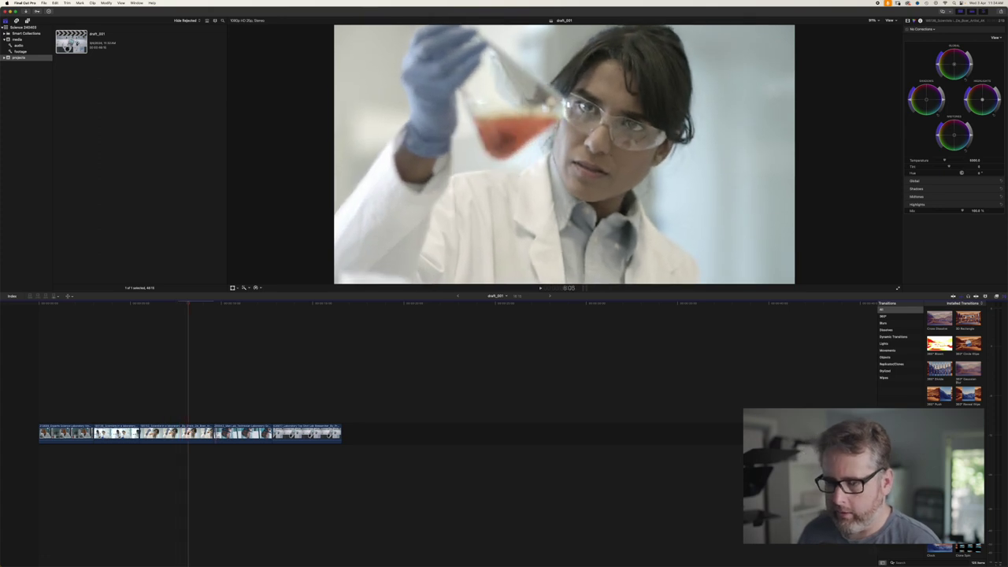
{"action": "left_click_drag", "start_coordinate": [212, 434], "coordinate": [194, 435]}
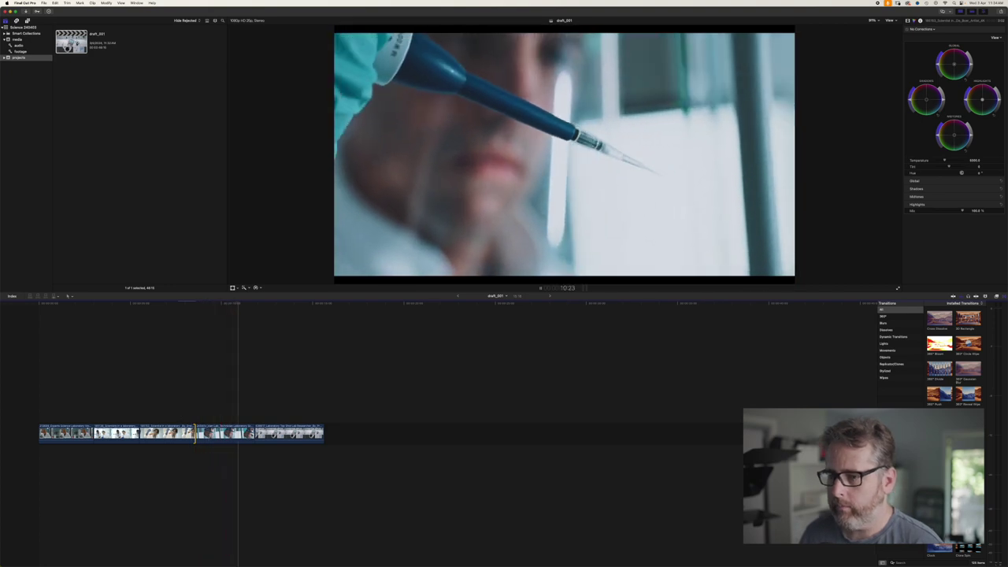
{"action": "left_click", "coordinate": [219, 415]}
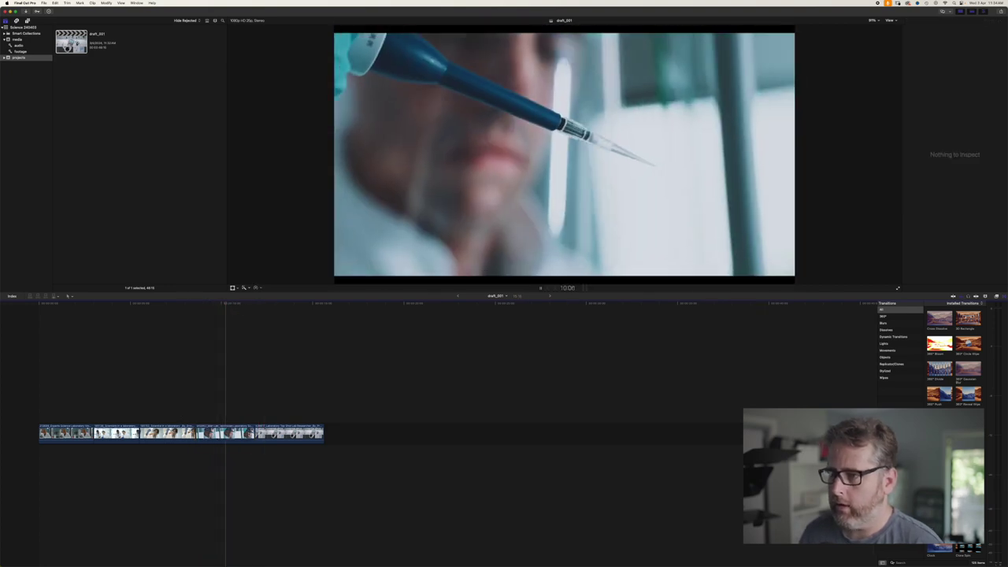
{"action": "left_click_drag", "start_coordinate": [253, 434], "coordinate": [247, 434]}
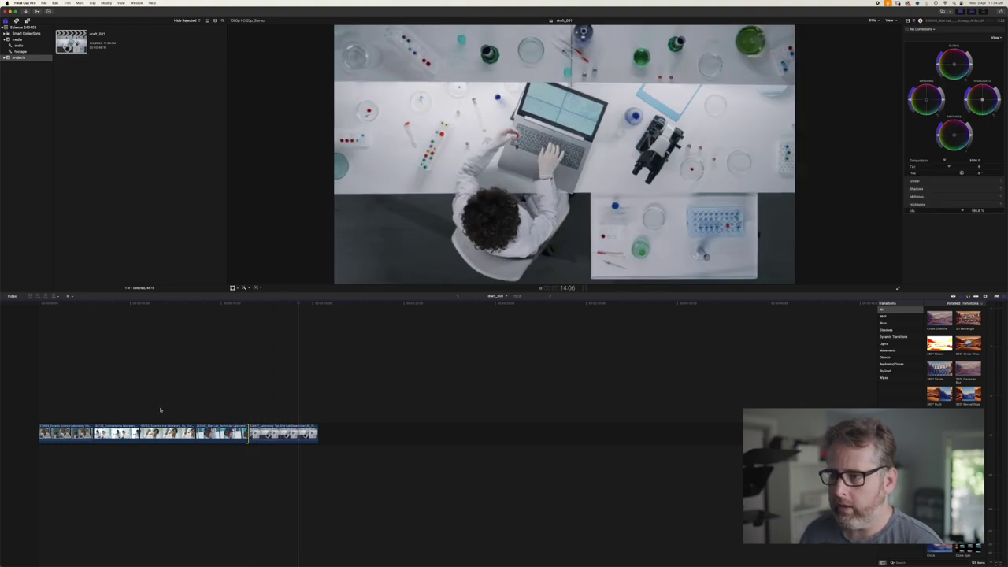
- Trim the ends of the microscope and flask clips, and extend the end of the overhead lab clip by about 10 frames
{"action": "left_click", "coordinate": [39, 403]}
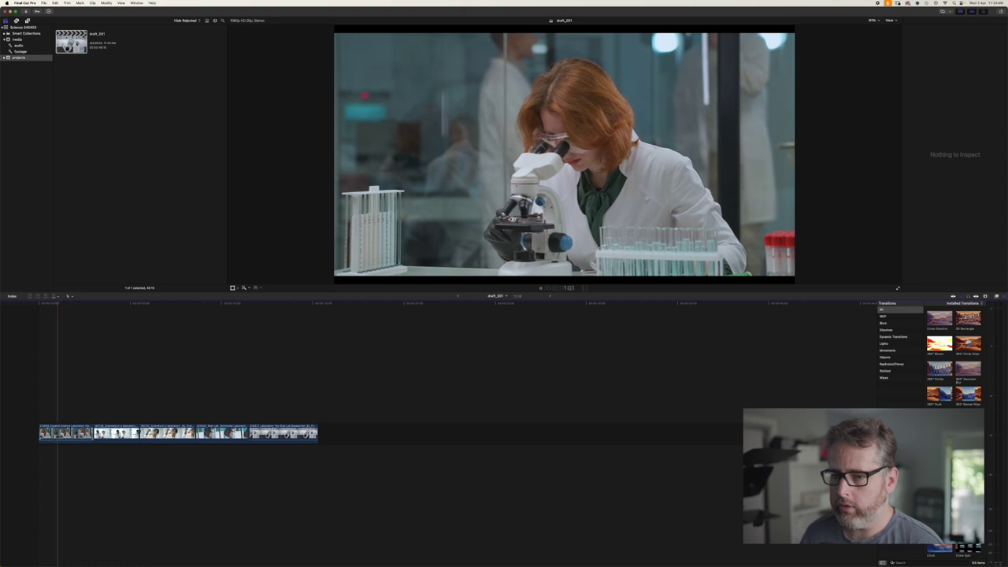
{"action": "left_click_drag", "start_coordinate": [92, 436], "coordinate": [129, 435]}
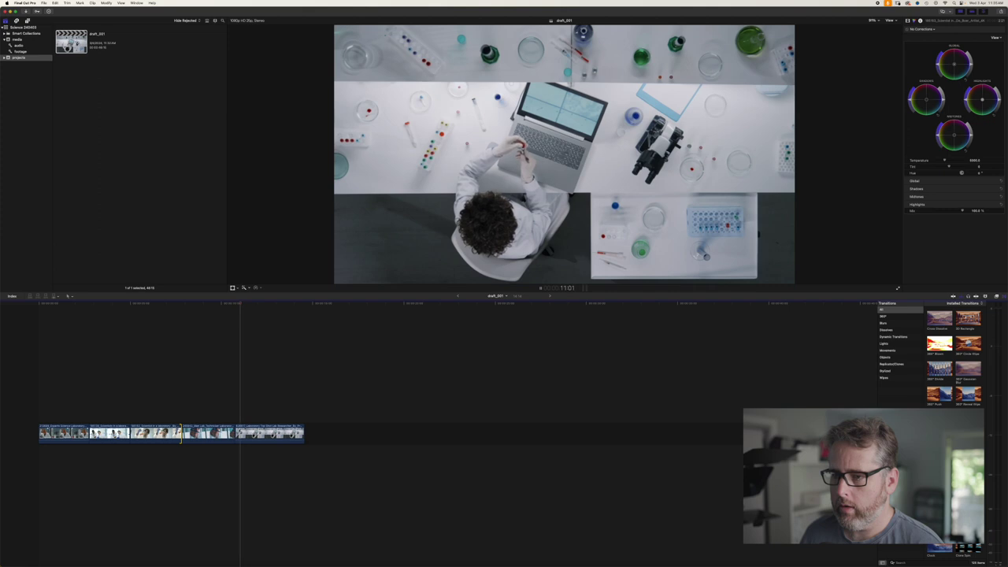
{"action": "left_click_drag", "start_coordinate": [304, 433], "coordinate": [304, 434]}
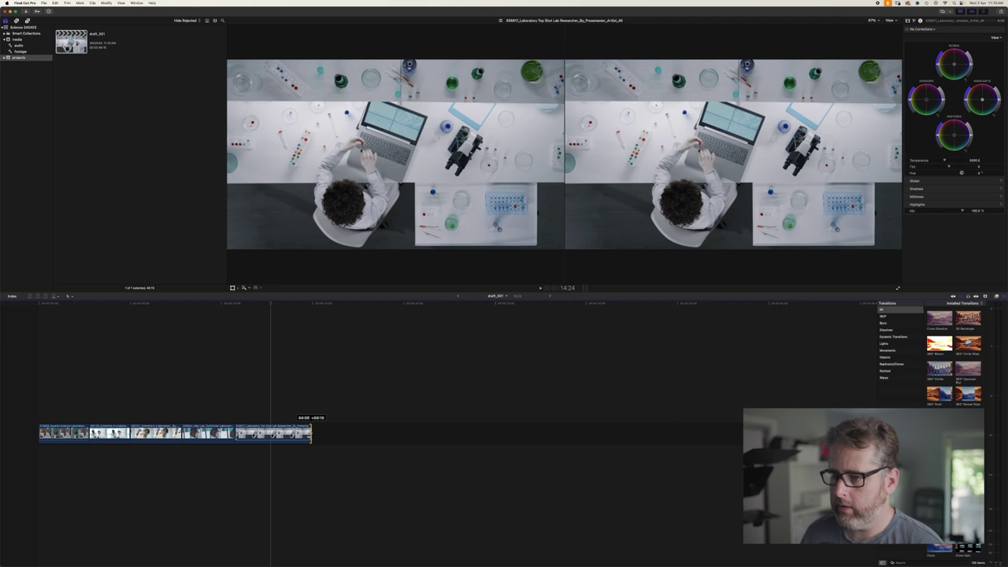
{"action": "left_click_drag", "start_coordinate": [312, 433], "coordinate": [311, 433]}
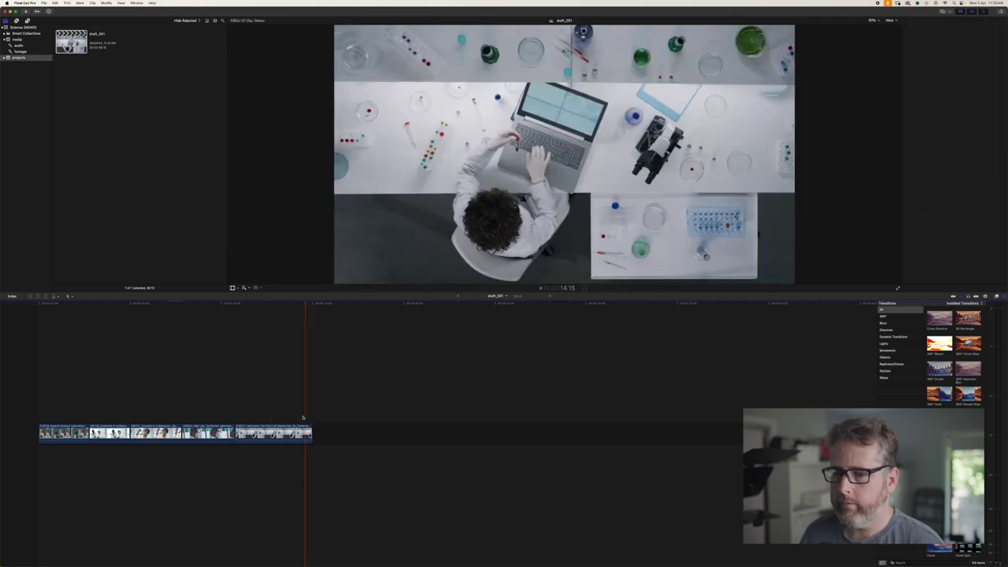
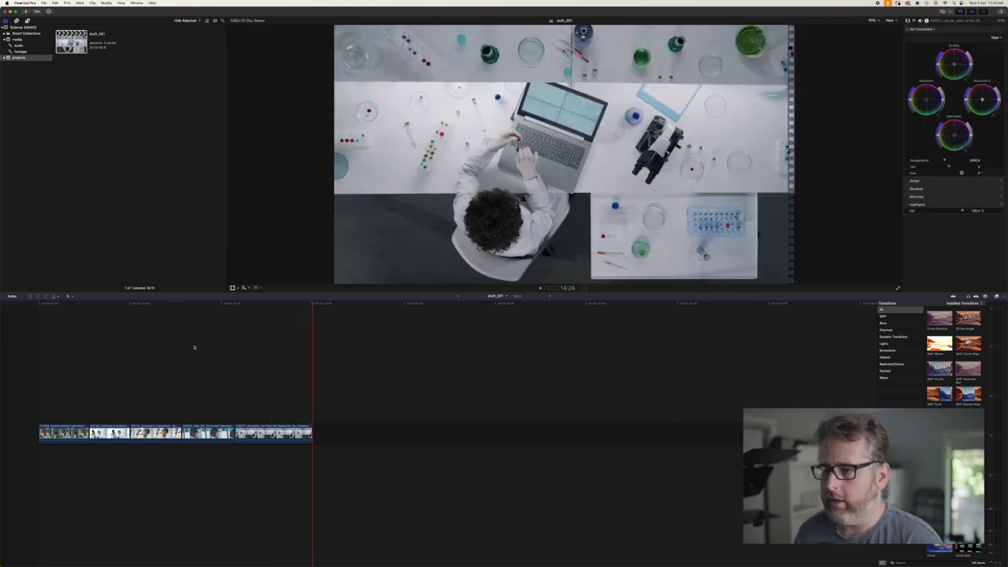
- Open the audio keyword collection, try filtering it to Favorites, and set the browser filter to All Clips
{"action": "key", "text": "Home"}
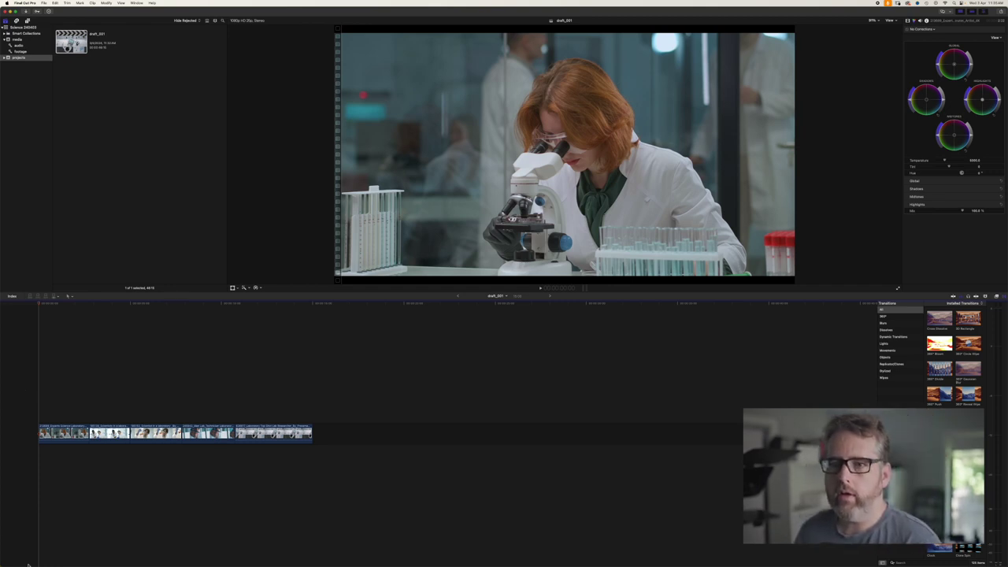
{"action": "left_click", "coordinate": [22, 46]}
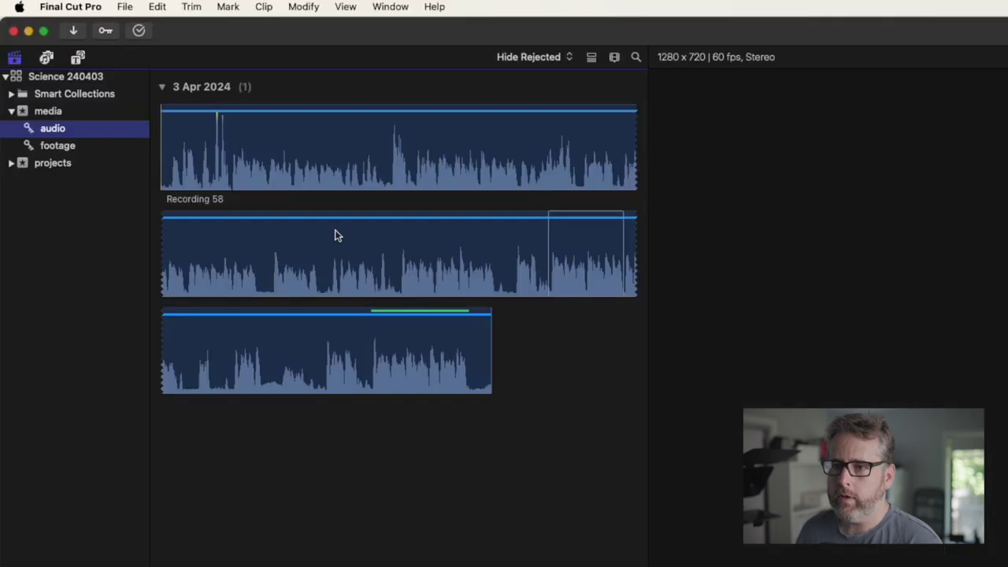
{"action": "left_click", "coordinate": [418, 343]}
{"action": "left_click", "coordinate": [520, 63]}
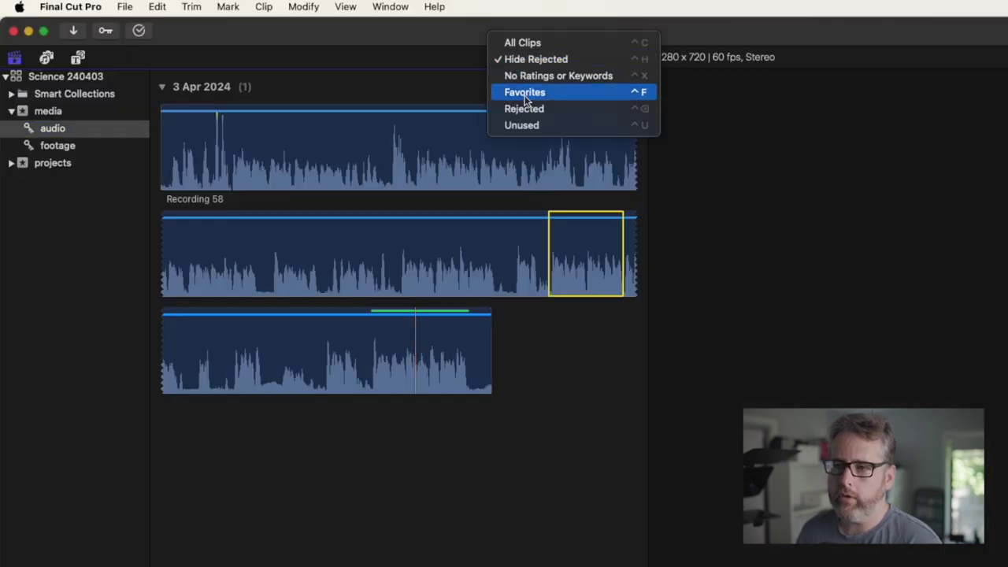
{"action": "left_click", "coordinate": [530, 92]}
{"action": "left_click", "coordinate": [543, 56]}
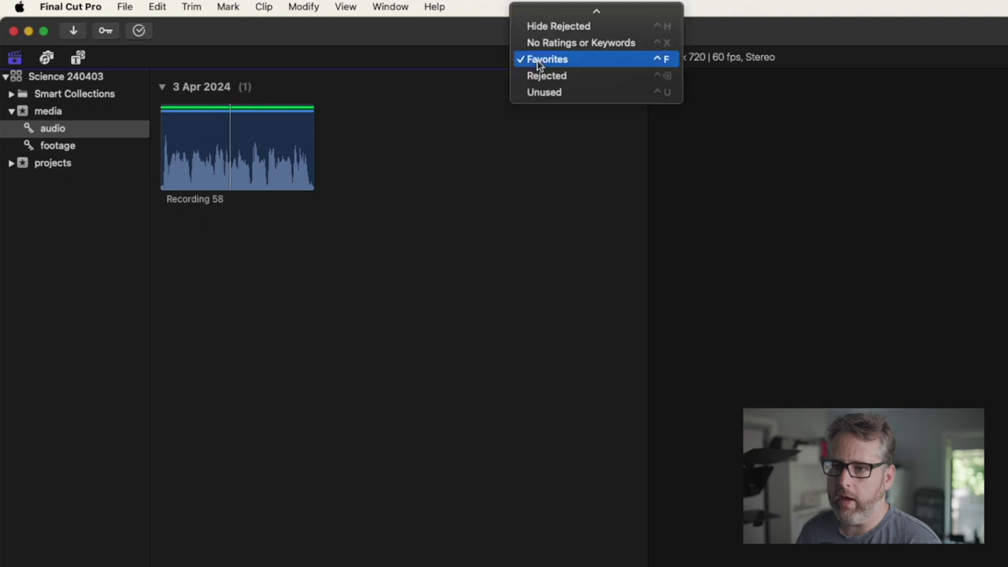
{"action": "left_click", "coordinate": [565, 31]}
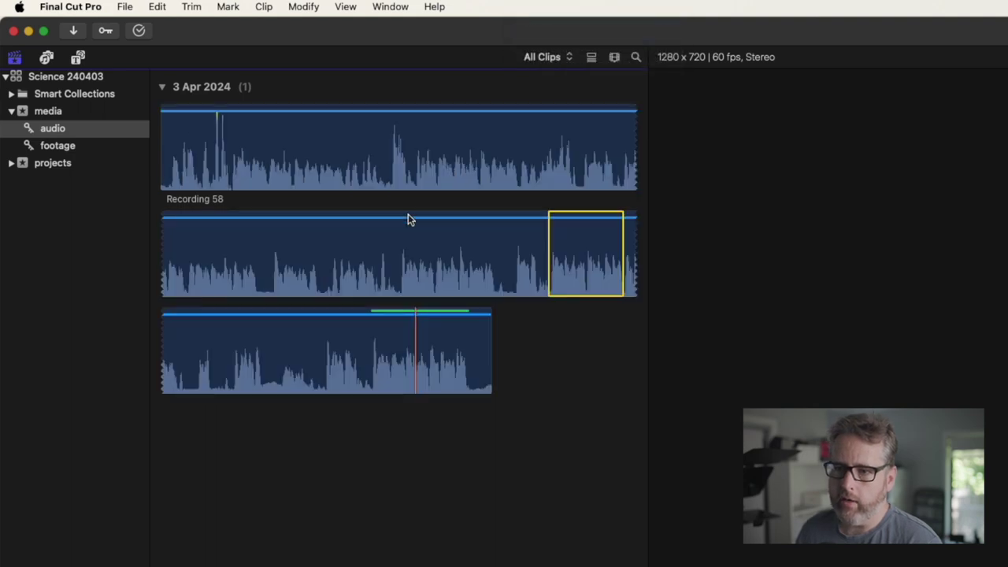
- Connect the favorite range of Recording 58 beneath the start of the draft_001 timeline and play it against the footage
{"action": "left_click", "coordinate": [420, 311]}
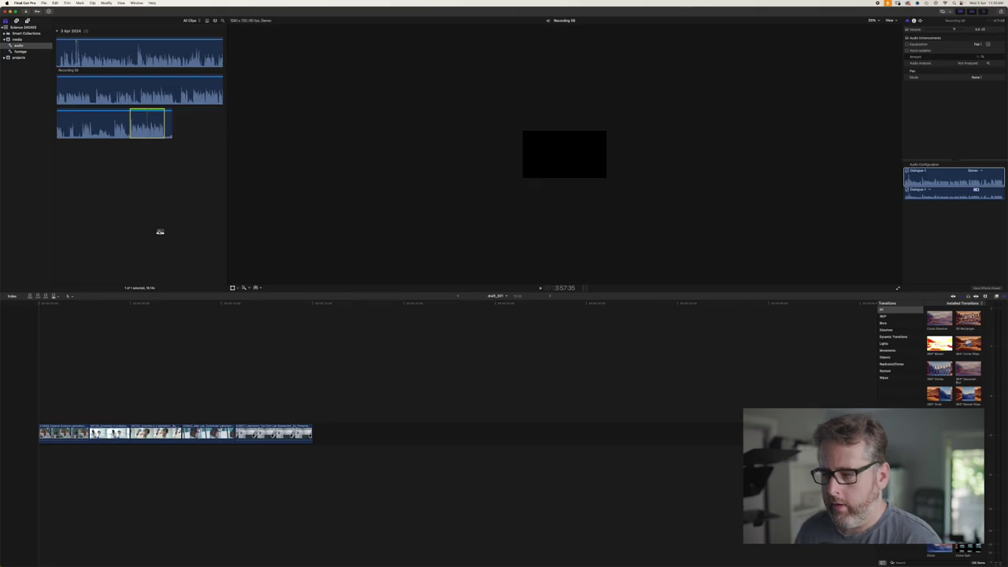
{"action": "left_click_drag", "start_coordinate": [160, 231], "coordinate": [3, 461]}
{"action": "key", "text": "super+equal"}
{"action": "left_click", "coordinate": [24, 450]}
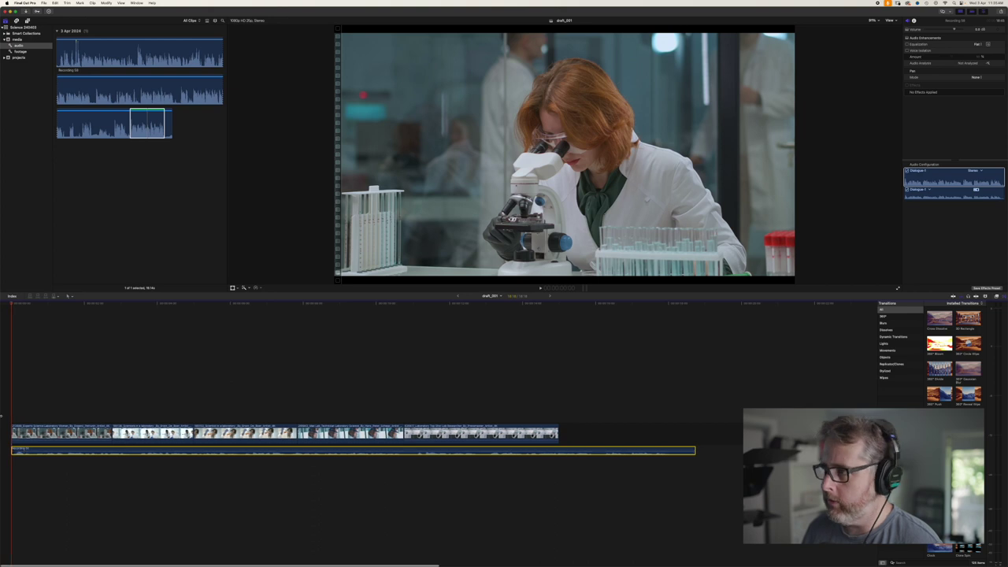
{"action": "left_click", "coordinate": [8, 414]}
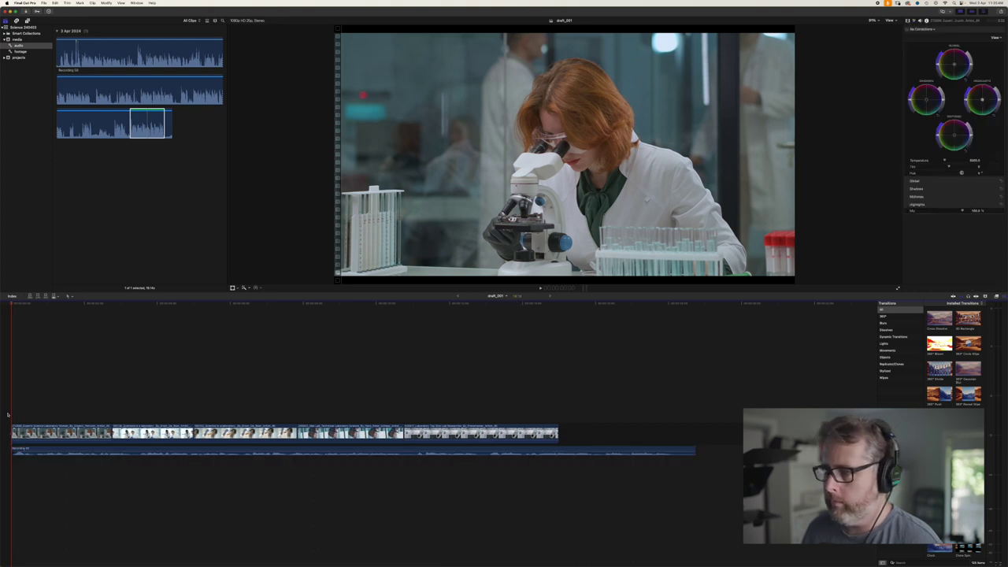
{"action": "key", "text": "space"}
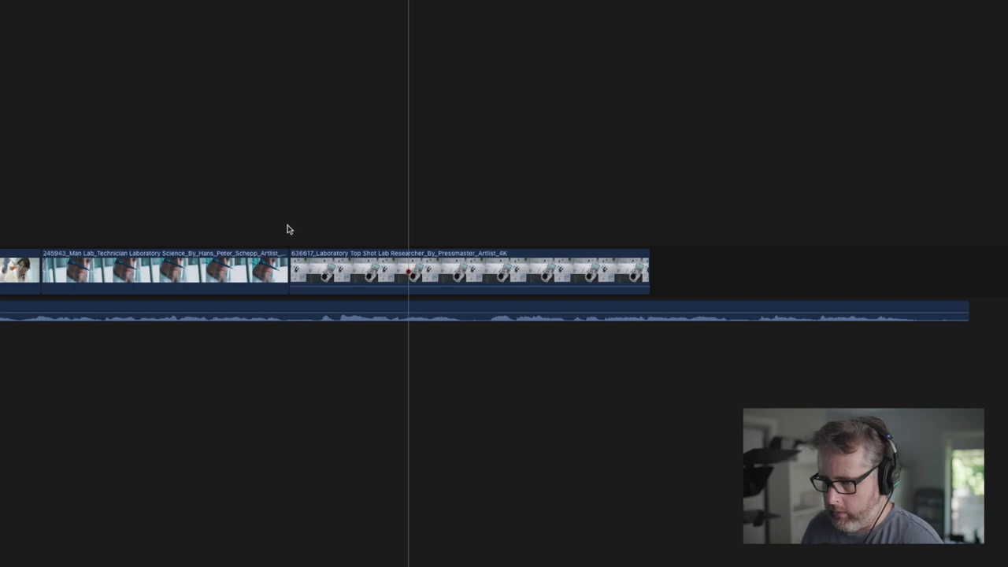
- Split the voiceover around three pauses from the start of the overhead lab clip onward, and delete those pause sections
{"action": "left_click", "coordinate": [403, 415]}
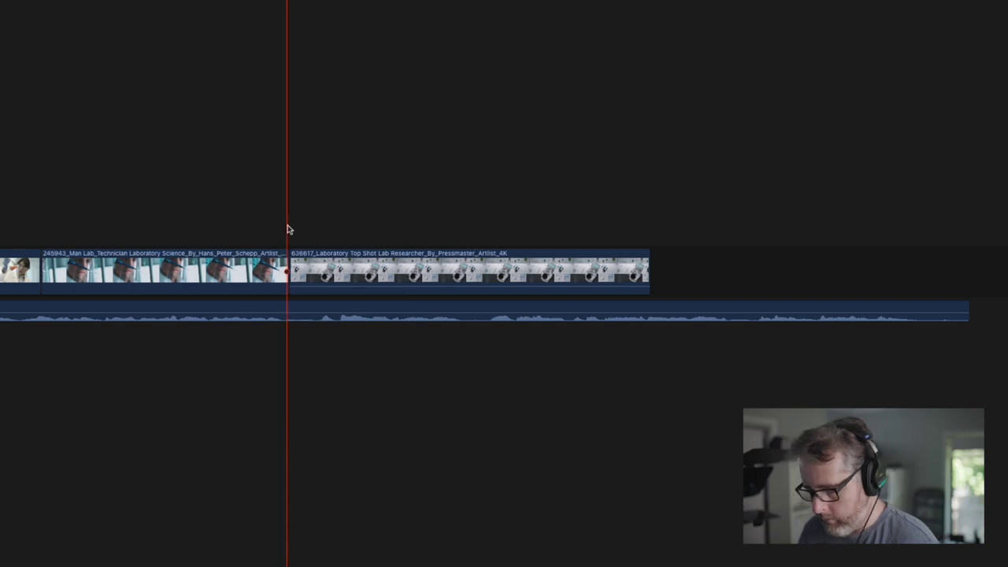
{"action": "key", "text": "b"}
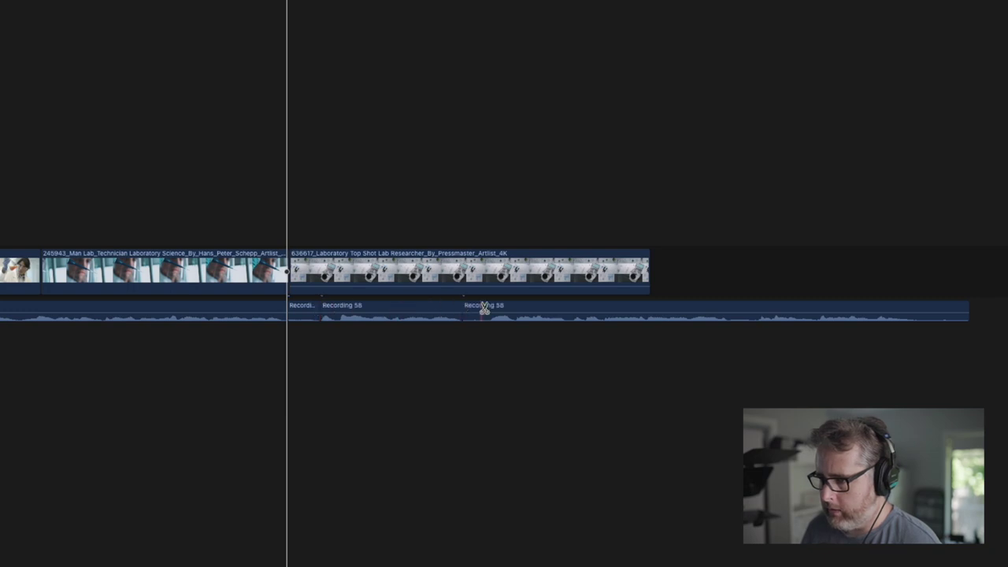
{"action": "left_click", "coordinate": [729, 311]}
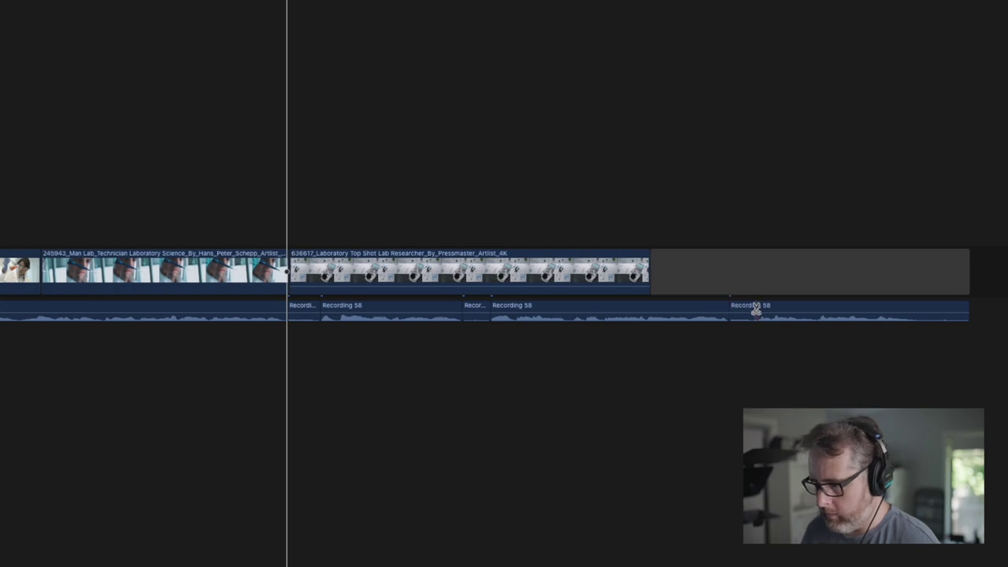
{"action": "key", "text": "a"}
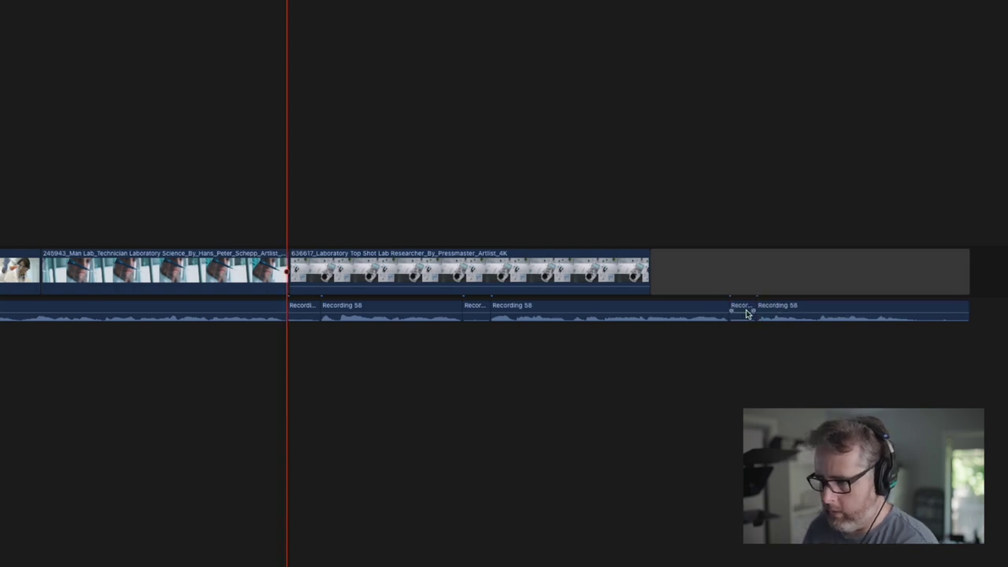
{"action": "left_click", "coordinate": [745, 311]}
{"action": "key", "text": "Delete"}
{"action": "left_click", "coordinate": [475, 311]}
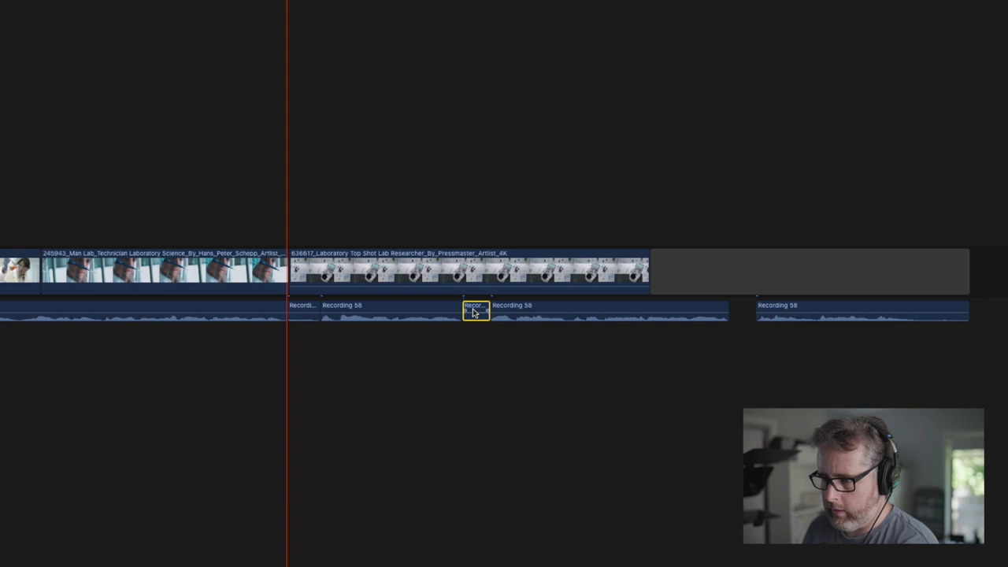
{"action": "key", "text": "Delete"}
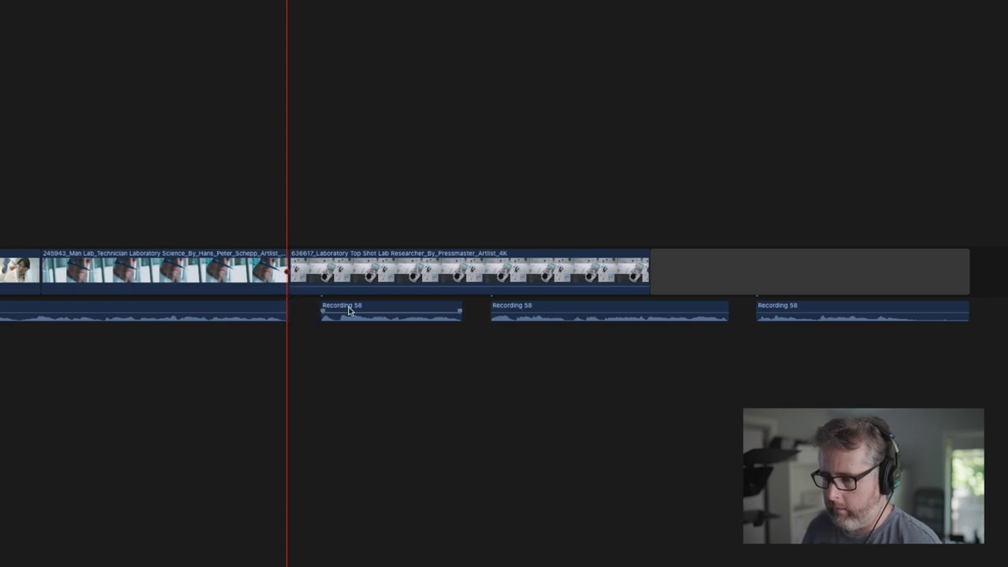
- Move the three separated voiceover segments earlier so they close the gaps left by the deleted pauses
{"action": "left_click_drag", "start_coordinate": [349, 311], "coordinate": [310, 311]}
{"action": "left_click_drag", "start_coordinate": [526, 310], "coordinate": [457, 311]}
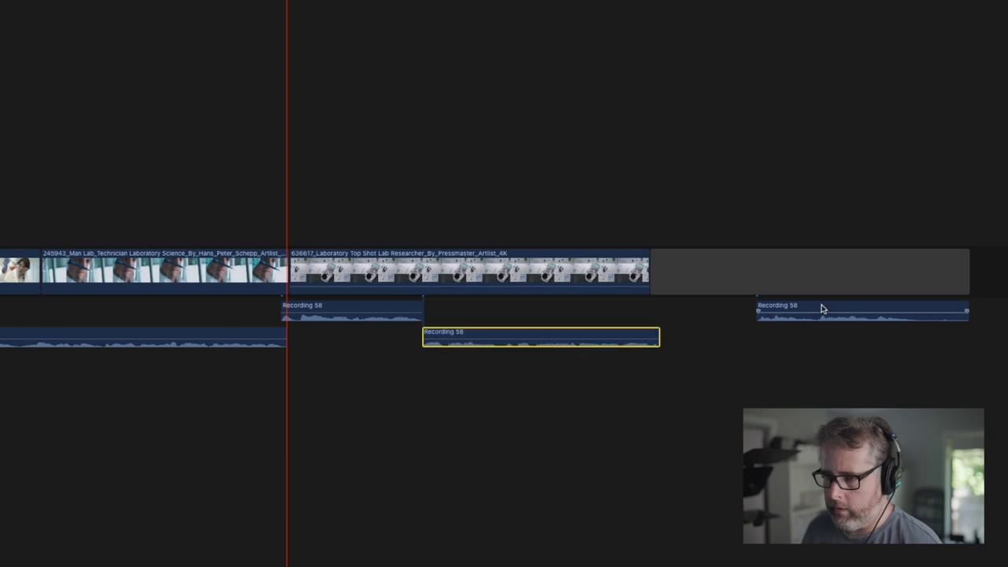
{"action": "left_click_drag", "start_coordinate": [821, 308], "coordinate": [717, 309]}
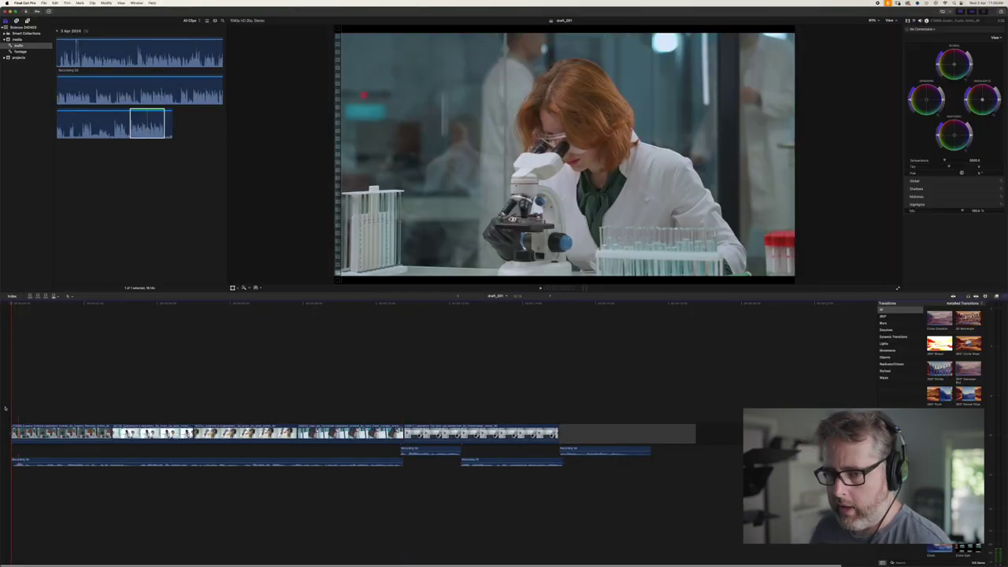
- Split the first voiceover segment at the pause just after the 3-second mark and slide its second part slightly earlier
{"action": "key", "text": "space"}
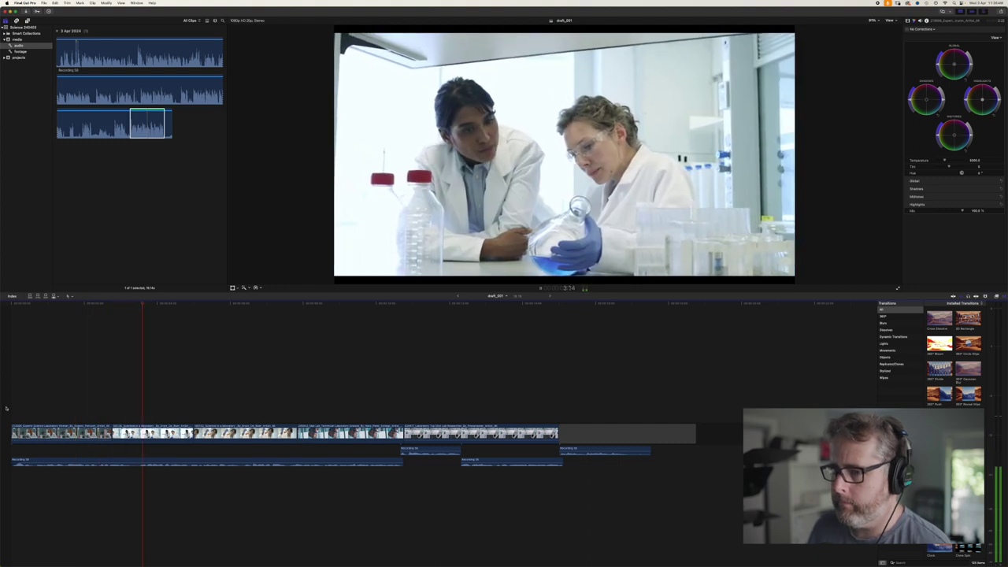
{"action": "left_click", "coordinate": [129, 463]}
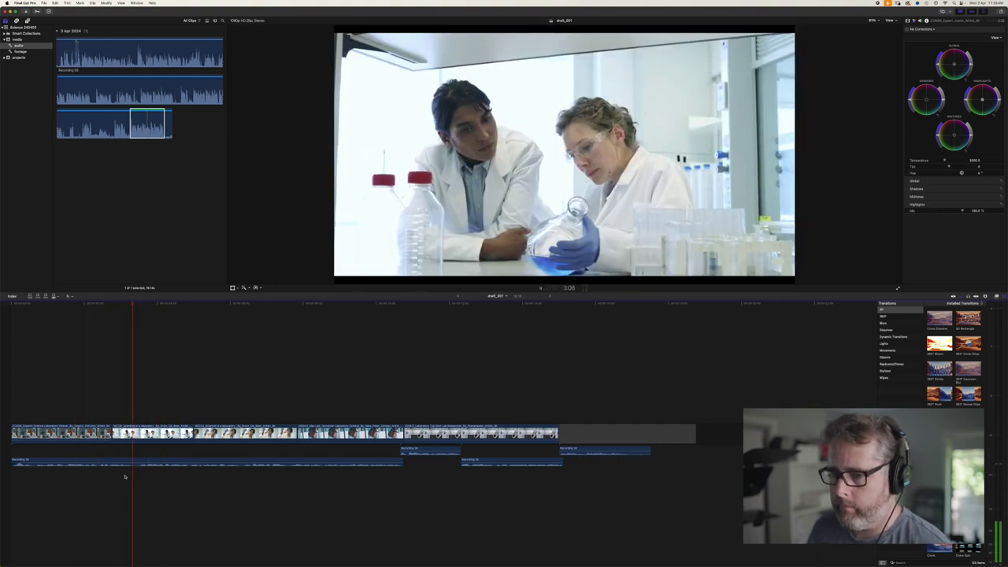
{"action": "key", "text": "space"}
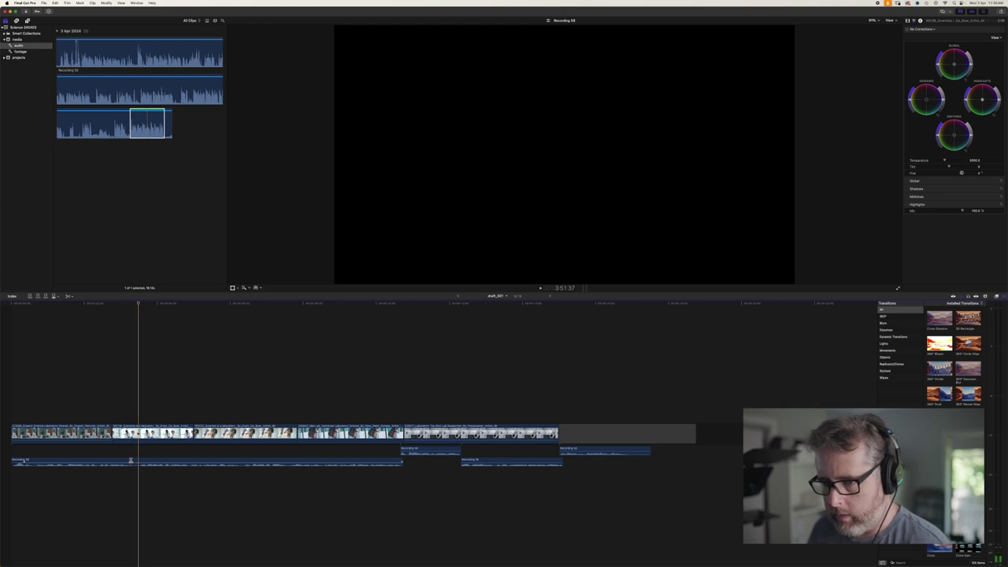
{"action": "left_click", "coordinate": [130, 460]}
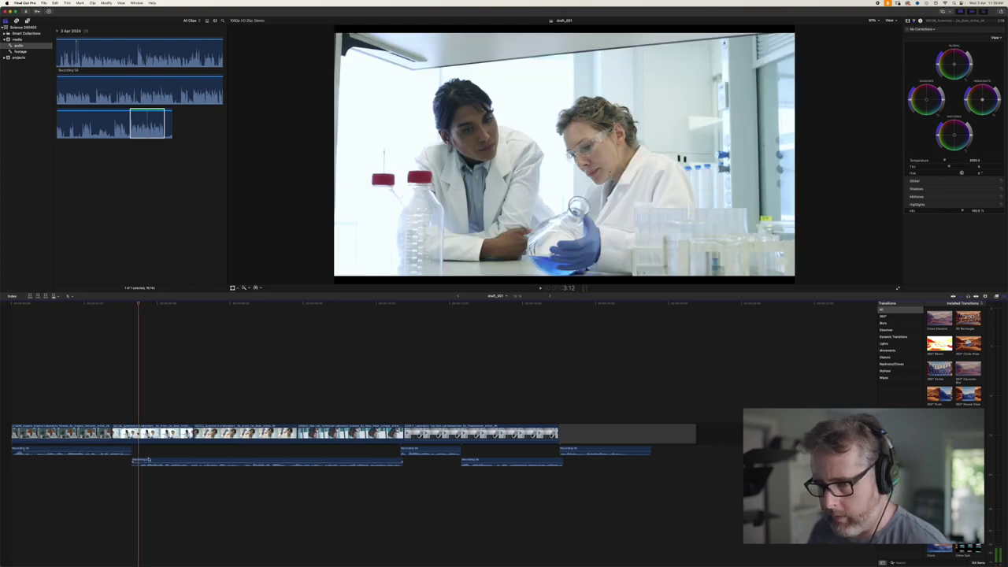
{"action": "left_click_drag", "start_coordinate": [153, 459], "coordinate": [128, 461]}
{"action": "left_click", "coordinate": [123, 470]}
{"action": "key", "text": "space"}
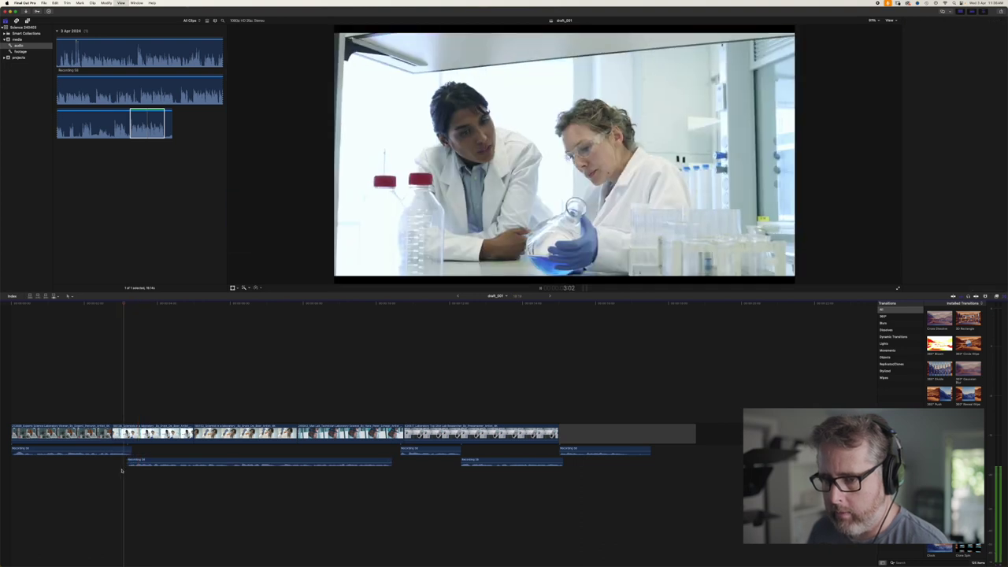
- Shift the last three voiceover segments slightly earlier so each follows directly after the segment before it
{"action": "left_click_drag", "start_coordinate": [415, 450], "coordinate": [406, 449]}
{"action": "left_click_drag", "start_coordinate": [493, 460], "coordinate": [481, 461]}
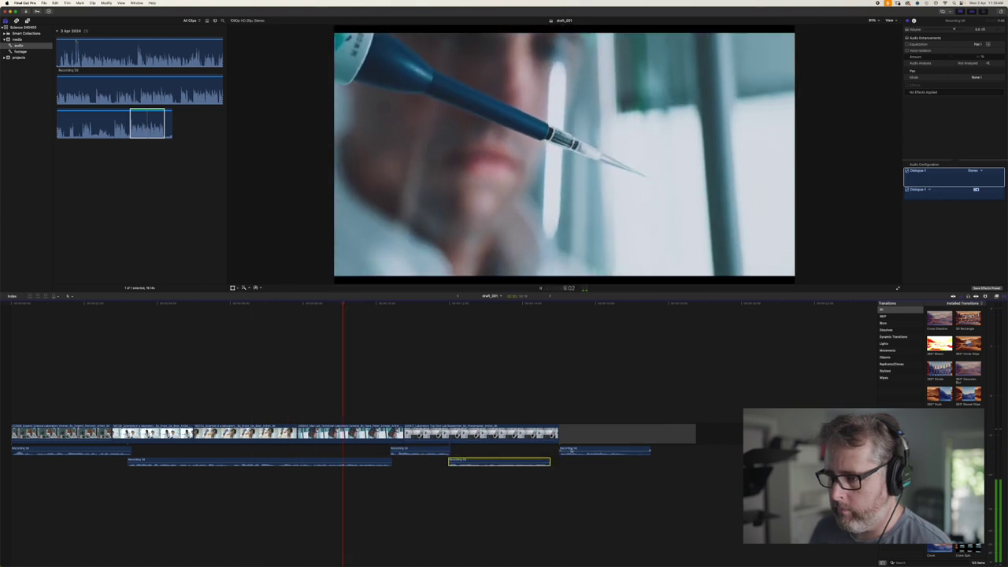
{"action": "left_click_drag", "start_coordinate": [571, 449], "coordinate": [560, 450]}
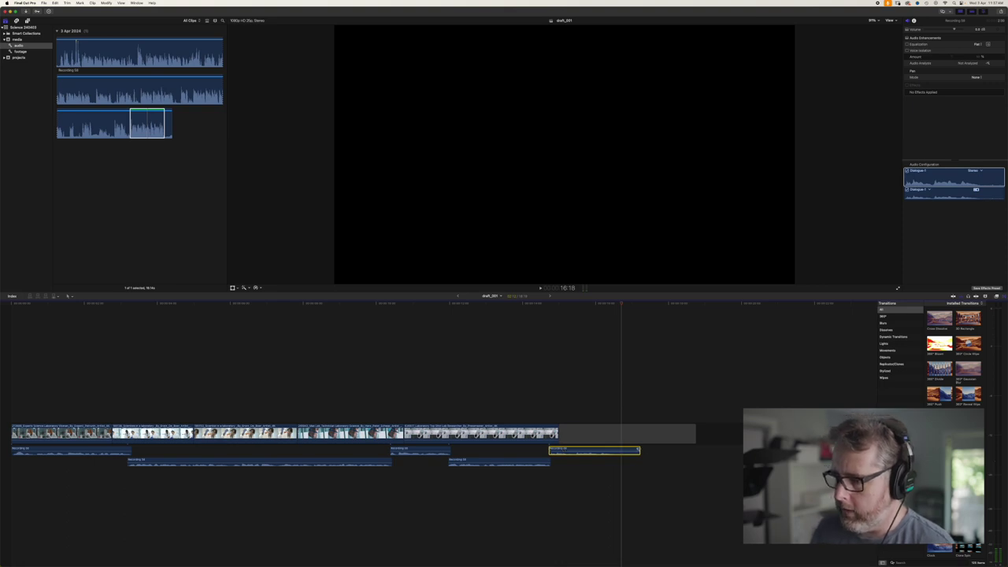
- Trim the end of the final voiceover segment to about 16:18 and play the whole draft from the start
{"action": "left_click_drag", "start_coordinate": [639, 450], "coordinate": [621, 449]}
{"action": "scroll", "coordinate": [614, 464], "scroll_direction": "left", "scroll_amount": 1}
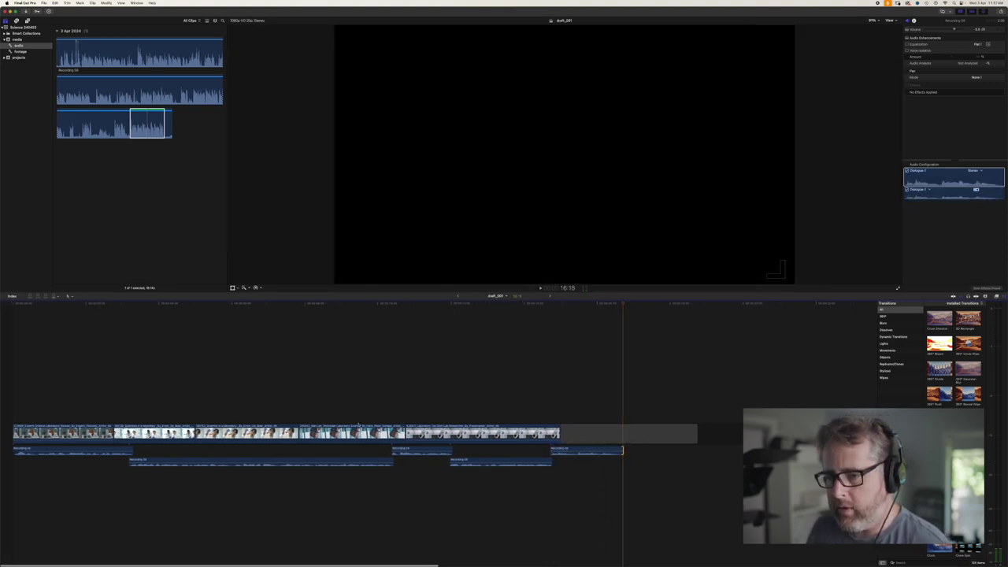
{"action": "left_click", "coordinate": [4, 409]}
{"action": "key", "text": "Home"}
{"action": "key", "text": "space"}
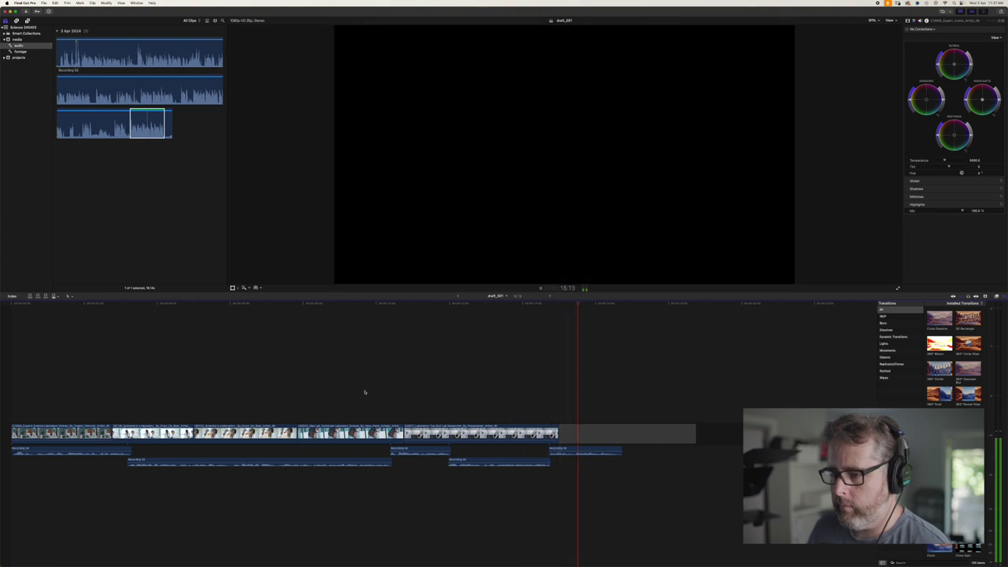
- Trim the end of the short third voiceover segment to just past the 11-second mark and move the last two segments earlier to follow it
{"action": "left_click", "coordinate": [363, 391]}
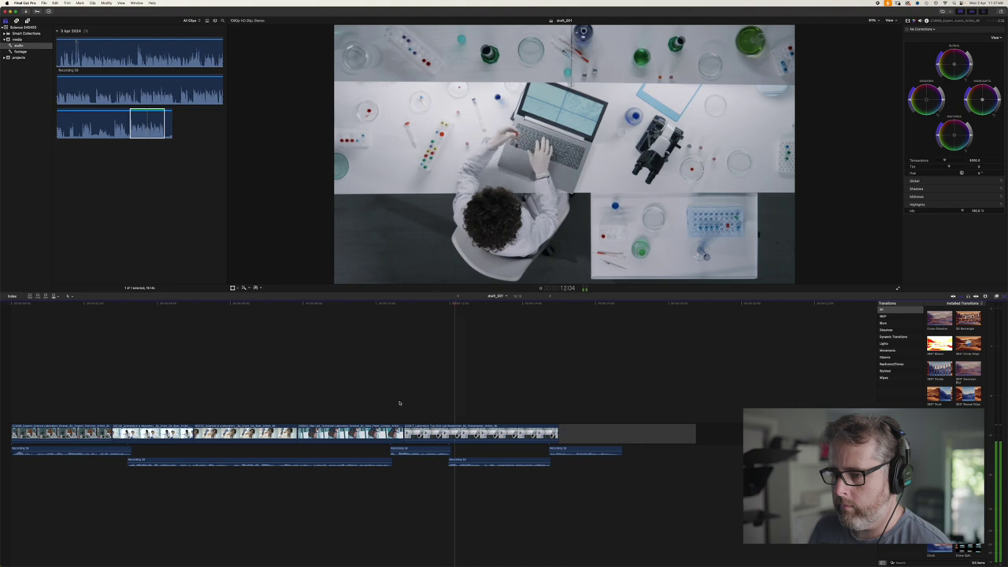
{"action": "left_click", "coordinate": [399, 403]}
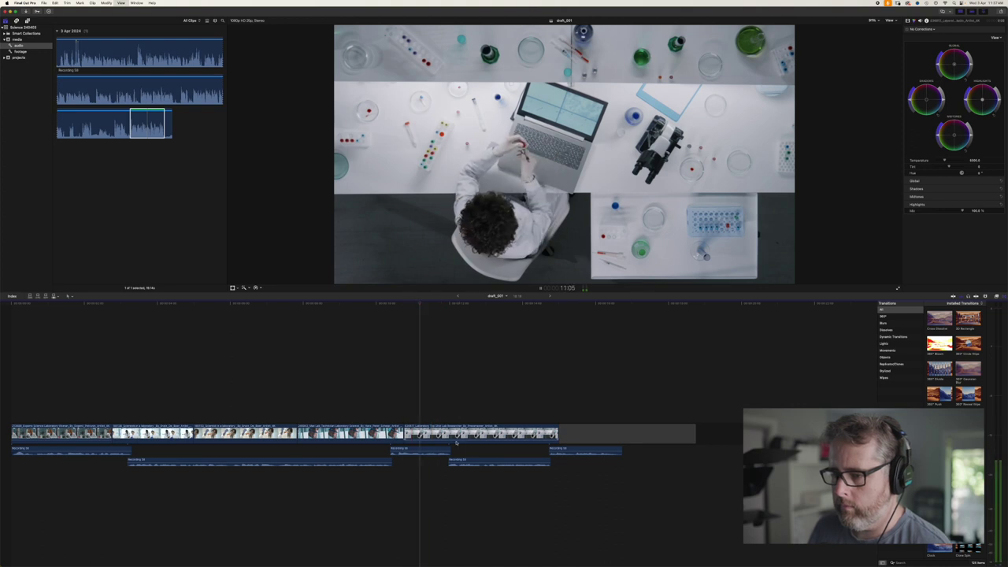
{"action": "left_click_drag", "start_coordinate": [448, 449], "coordinate": [423, 450]}
{"action": "left_click", "coordinate": [373, 403]}
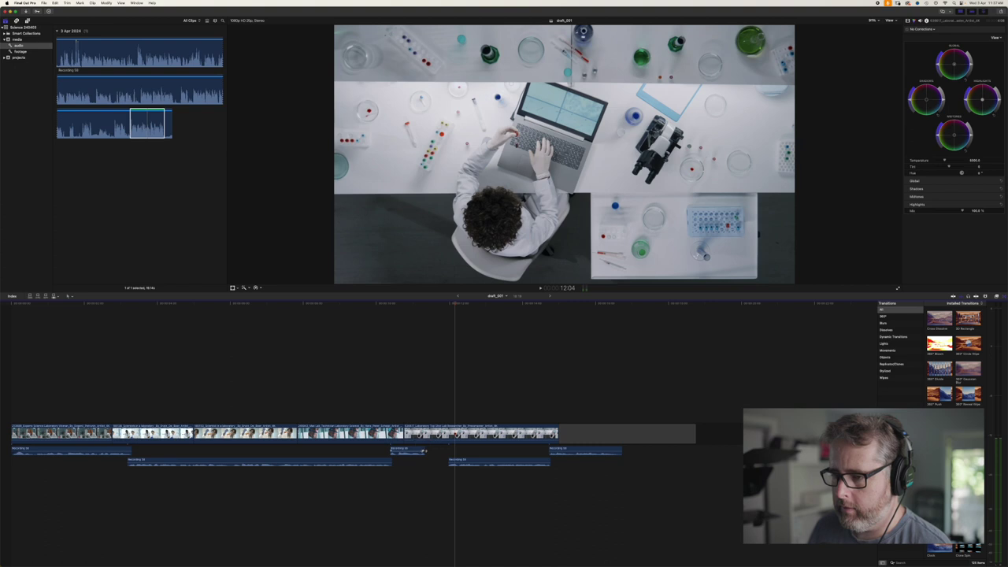
{"action": "left_click_drag", "start_coordinate": [466, 461], "coordinate": [441, 462]}
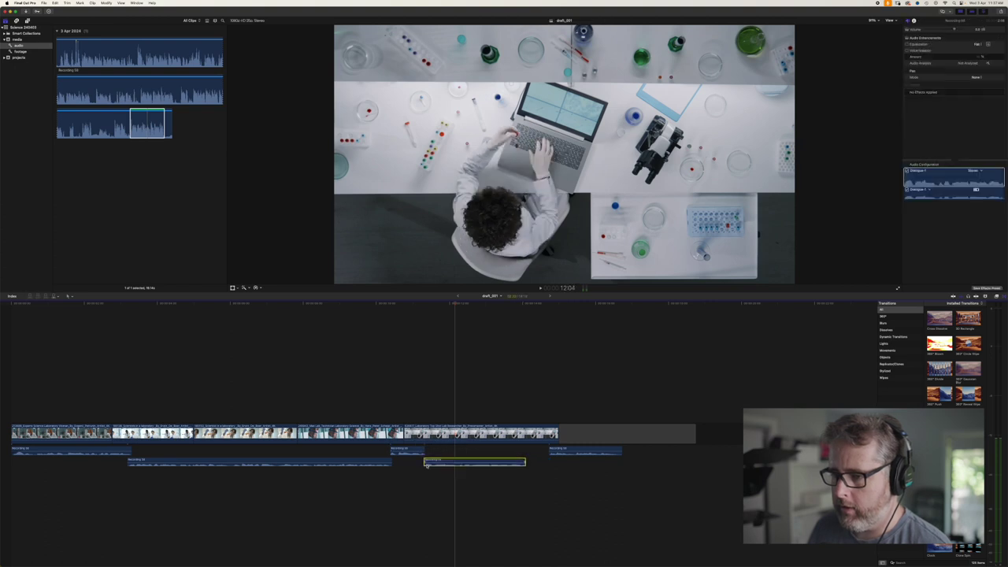
{"action": "left_click", "coordinate": [418, 470]}
{"action": "key", "text": "space"}
- Try to extend the last footage clip to the end of the voiceover and undo that edit
{"action": "mouse_move", "coordinate": [583, 449]}
{"action": "left_mouse_down"}
{"action": "mouse_move", "coordinate": [558, 450]}
{"action": "mouse_move", "coordinate": [595, 433]}
{"action": "left_mouse_up"}
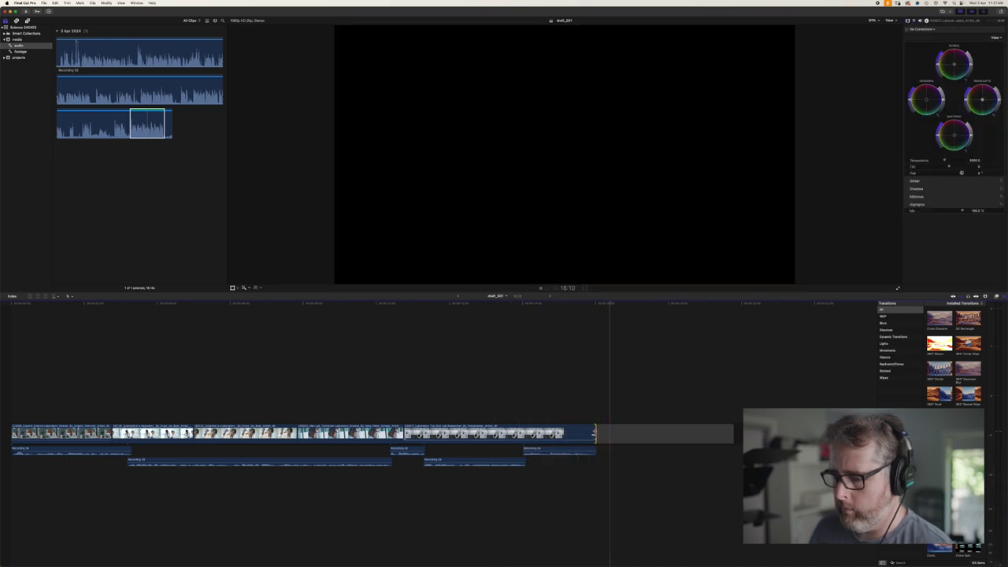
{"action": "key", "text": "super+z"}
- Extend the end of the second footage clip by about half a second and shift the last three voiceover segments earlier to rejoin the second one
{"action": "scroll", "coordinate": [125, 408], "scroll_direction": "left", "scroll_amount": 1}
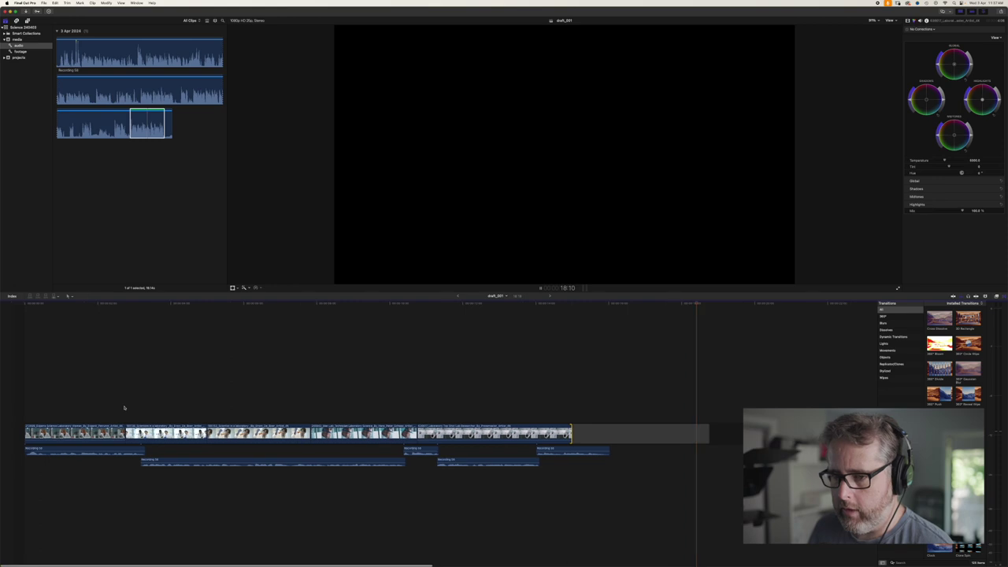
{"action": "scroll", "coordinate": [102, 406], "scroll_direction": "right", "scroll_amount": 2}
{"action": "left_click", "coordinate": [87, 405]}
{"action": "left_click_drag", "start_coordinate": [193, 433], "coordinate": [211, 433]}
{"action": "left_click", "coordinate": [136, 407]}
{"action": "key", "text": "space"}
{"action": "left_click_drag", "start_coordinate": [399, 448], "coordinate": [551, 470]}
{"action": "left_click_drag", "start_coordinate": [432, 451], "coordinate": [416, 451]}
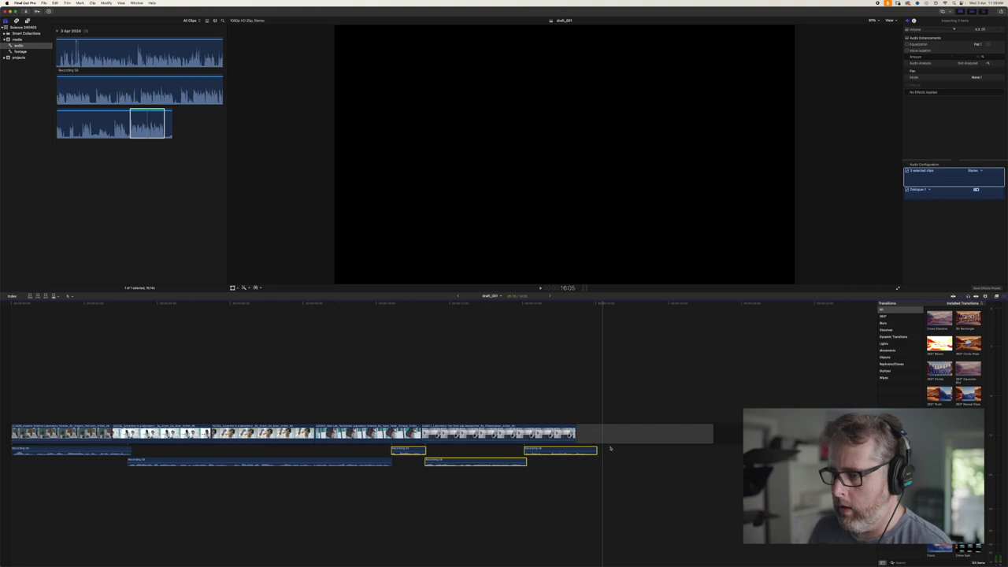
- Combine all five voiceover segments into one compound clip with the default name
{"action": "left_click_drag", "start_coordinate": [610, 448], "coordinate": [20, 476]}
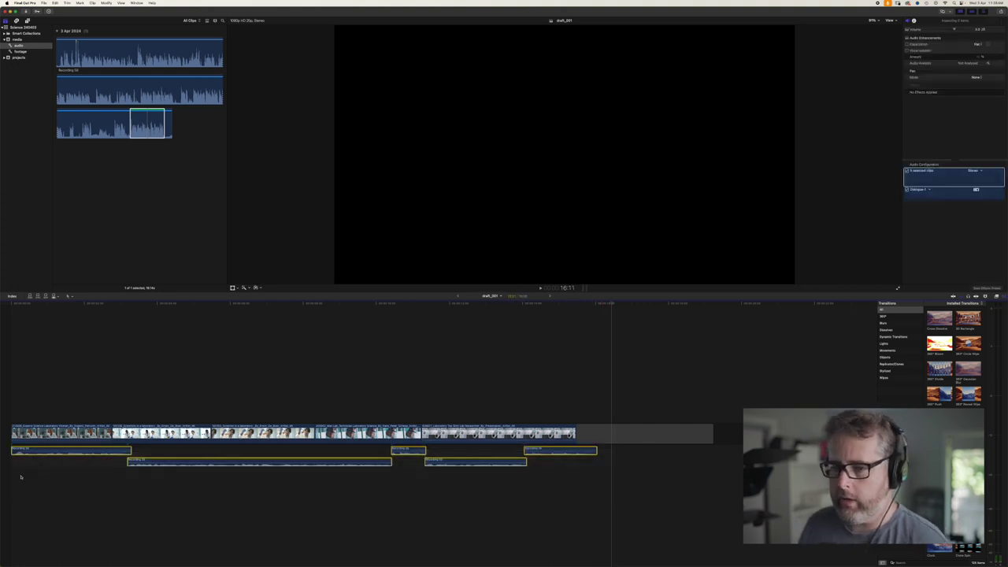
{"action": "right_click", "coordinate": [56, 450]}
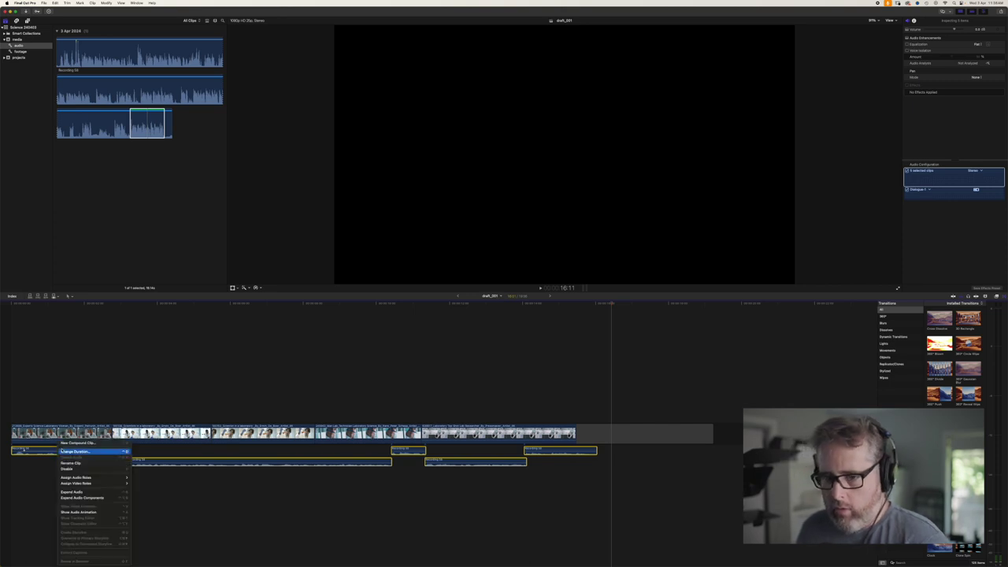
{"action": "left_click", "coordinate": [76, 443]}
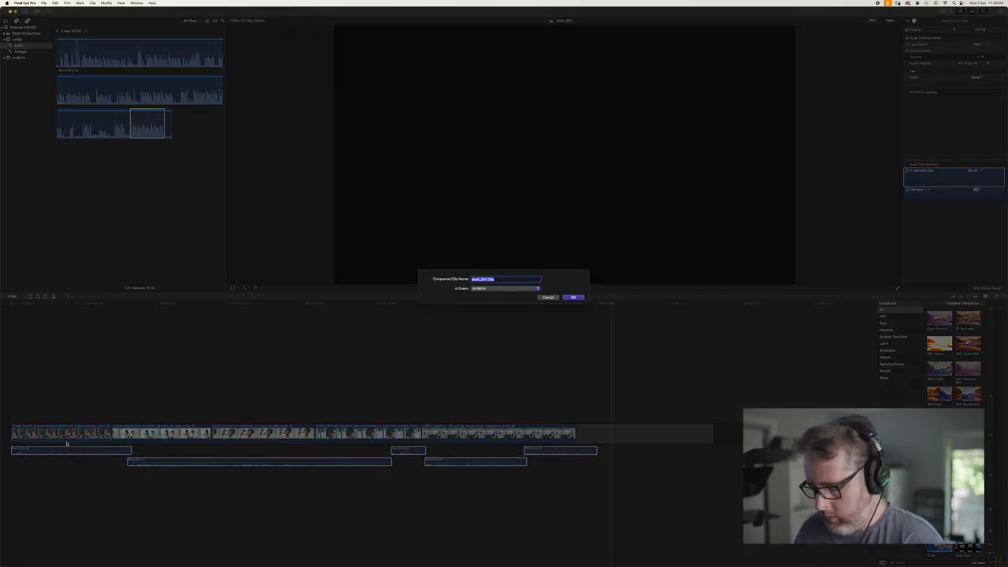
{"action": "key", "text": "Return"}
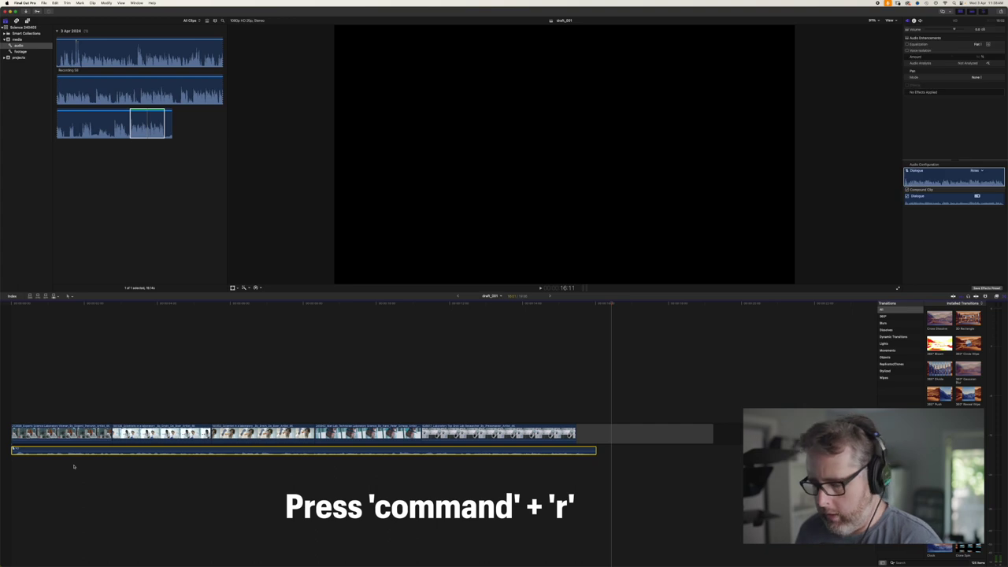
- Try retiming the voiceover compound clip faster so it ends at about 15 seconds, and play the draft from the start
{"action": "key", "text": "super+r"}
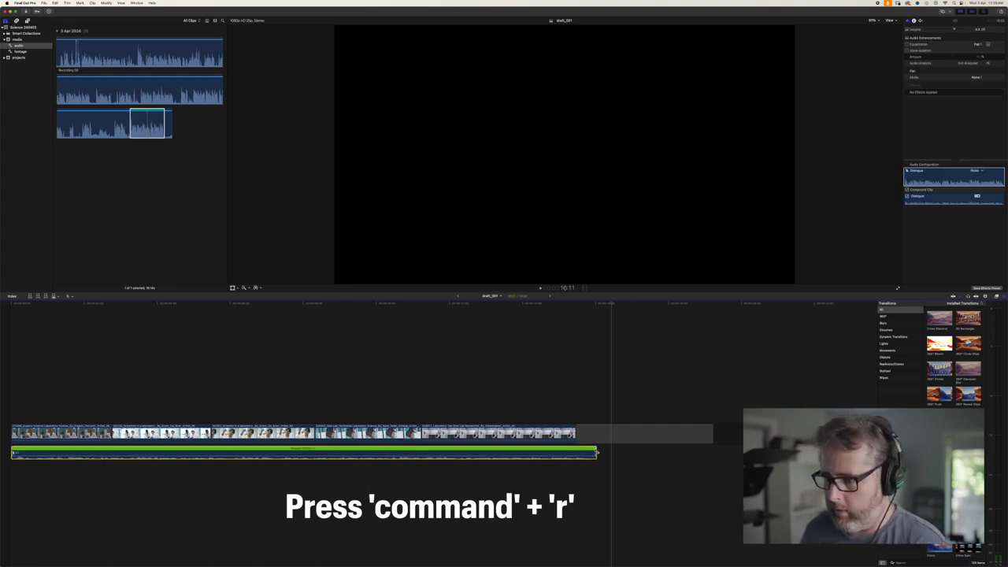
{"action": "left_click_drag", "start_coordinate": [596, 452], "coordinate": [581, 451]}
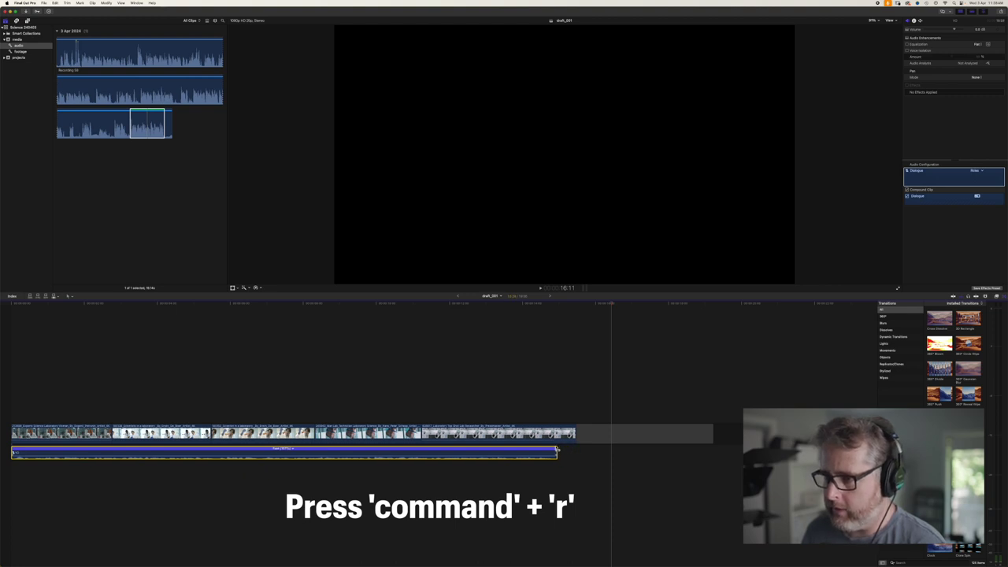
{"action": "left_click", "coordinate": [562, 410]}
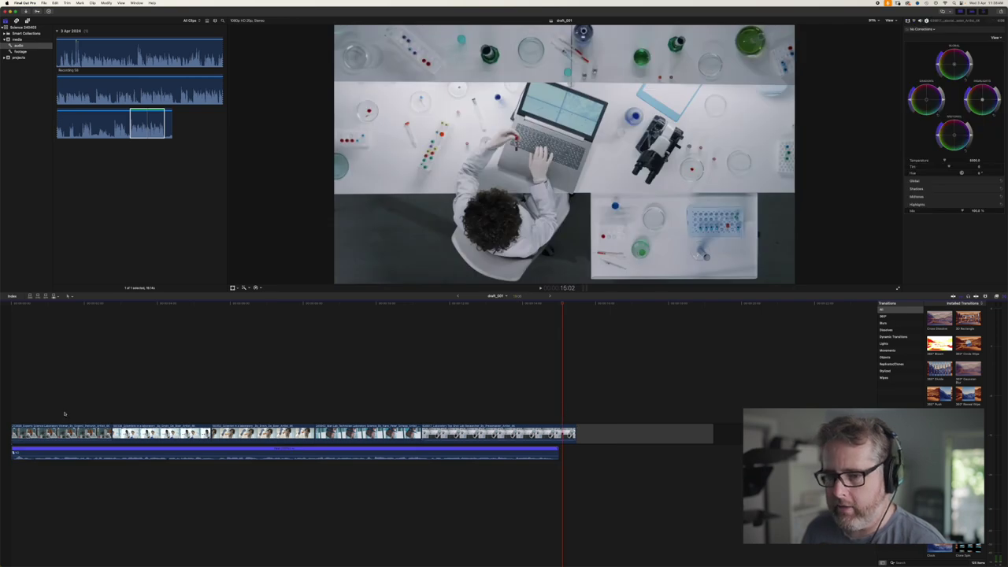
{"action": "key", "text": "Home"}
{"action": "key", "text": "space"}
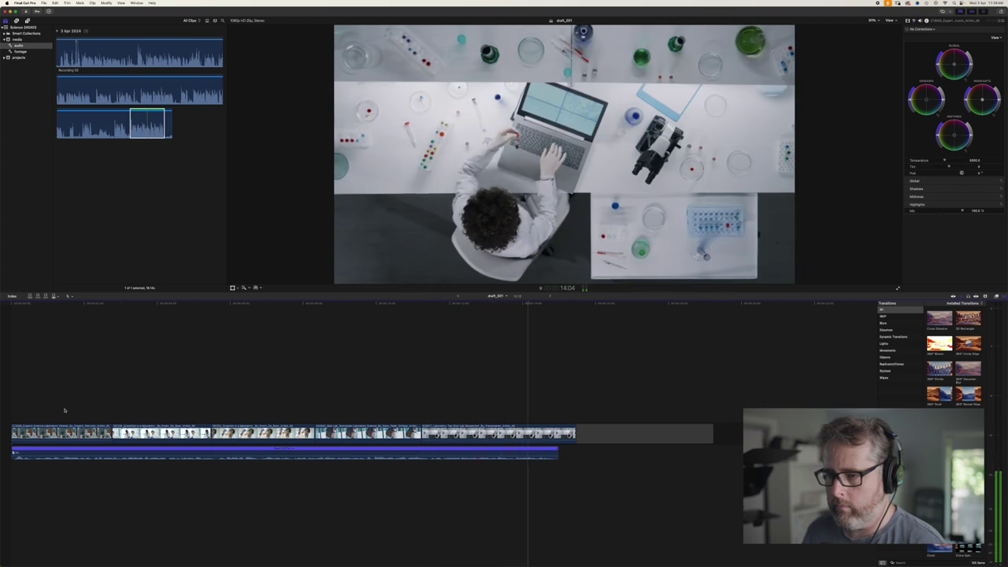
- Extend the end of the third footage clip so the footage finishes level with the voiceover at about 16 seconds
{"action": "left_click", "coordinate": [106, 394]}
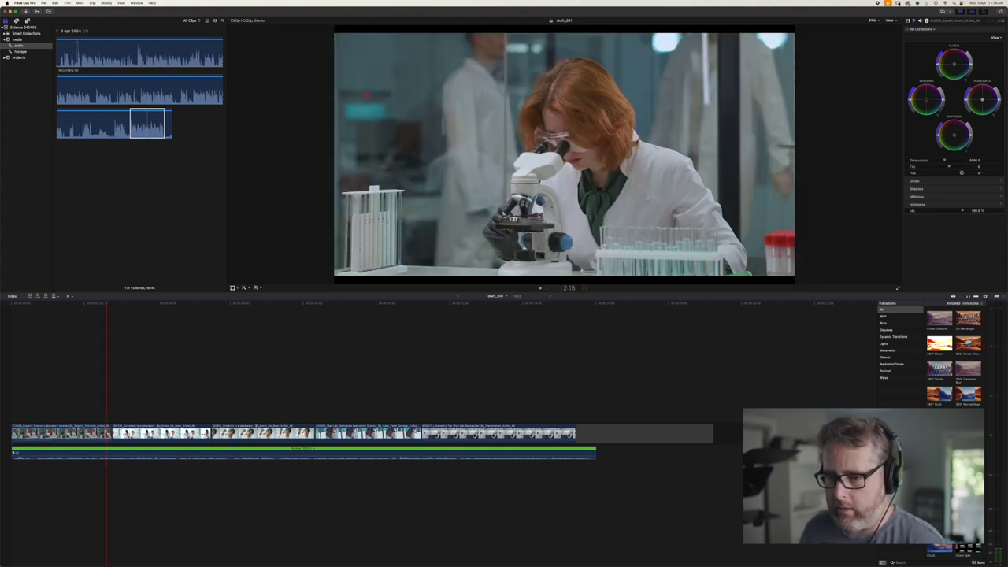
{"action": "left_click_drag", "start_coordinate": [313, 432], "coordinate": [326, 433]}
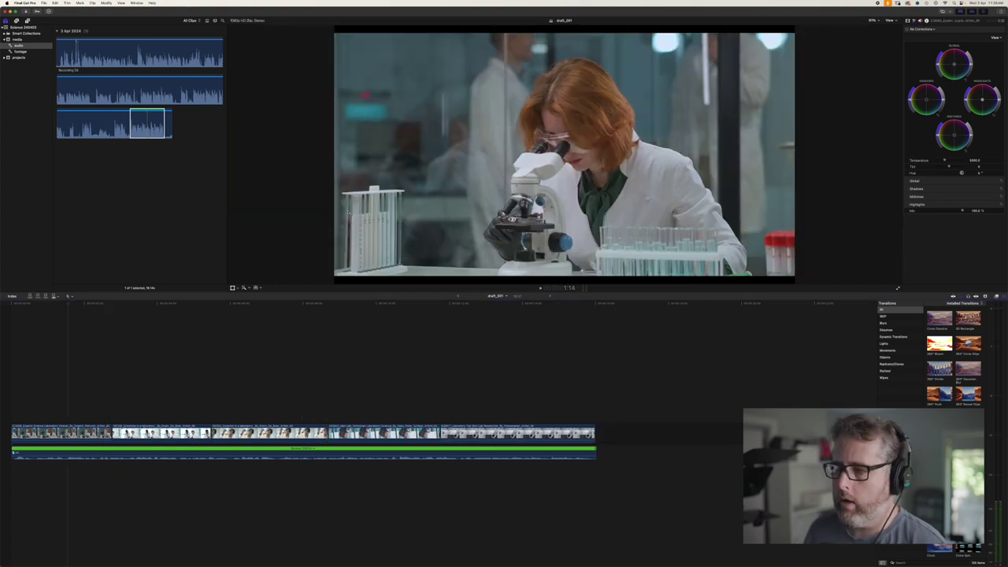
- Search the effects for "com" and apply the Compressor audio effect to the voiceover compound clip
{"action": "left_click", "coordinate": [985, 296]}
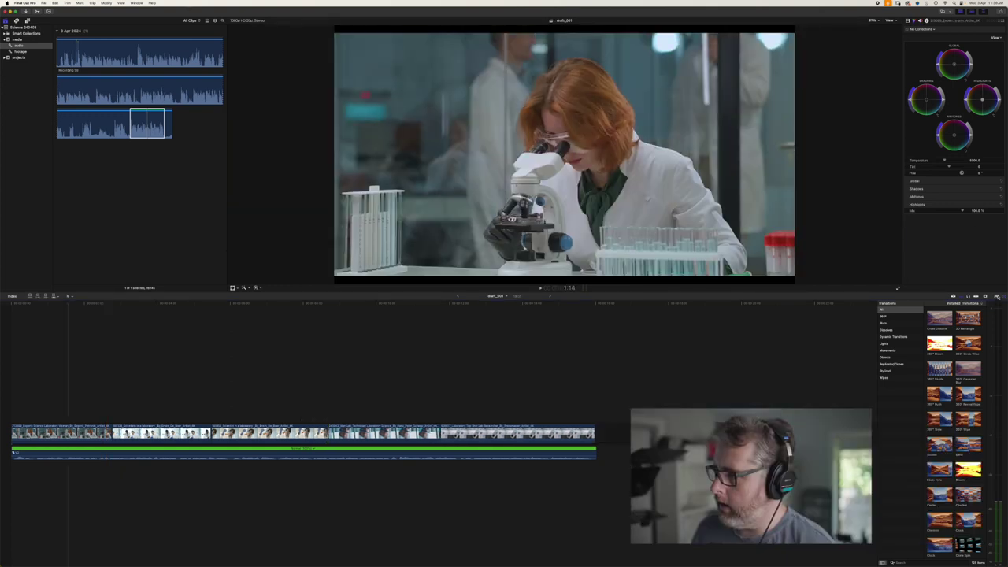
{"action": "left_click", "coordinate": [916, 563]}
{"action": "type", "text": "com"}
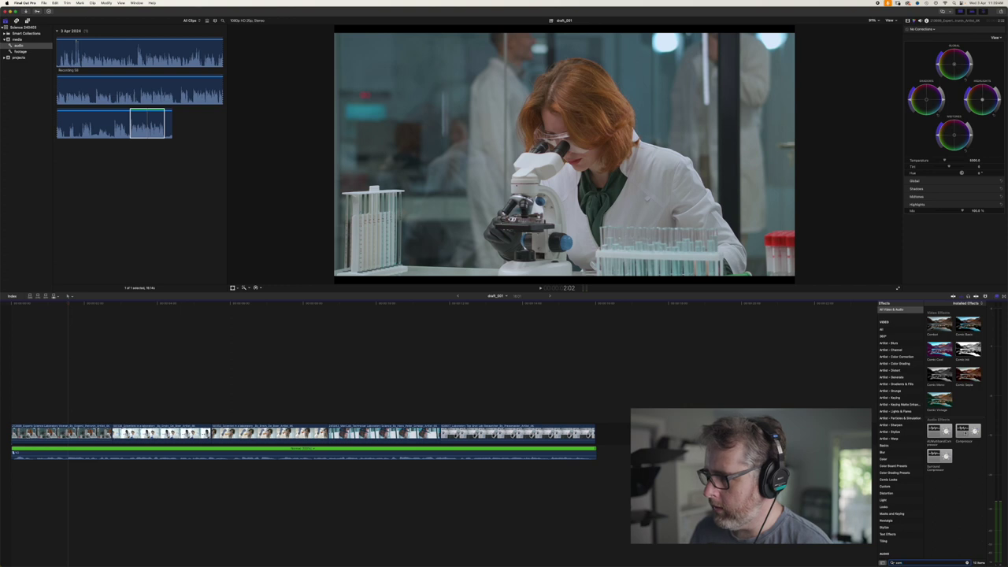
{"action": "left_click_drag", "start_coordinate": [967, 431], "coordinate": [407, 452]}
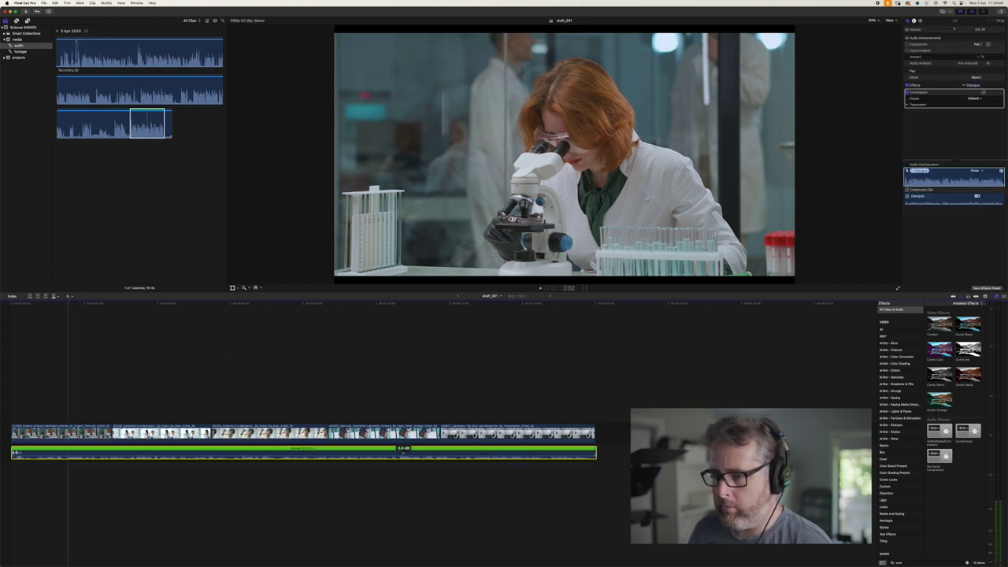
- Raise the Compressor's output gain slightly on the voiceover during playback and enable Voice Isolation for the clip
{"action": "left_click", "coordinate": [41, 412]}
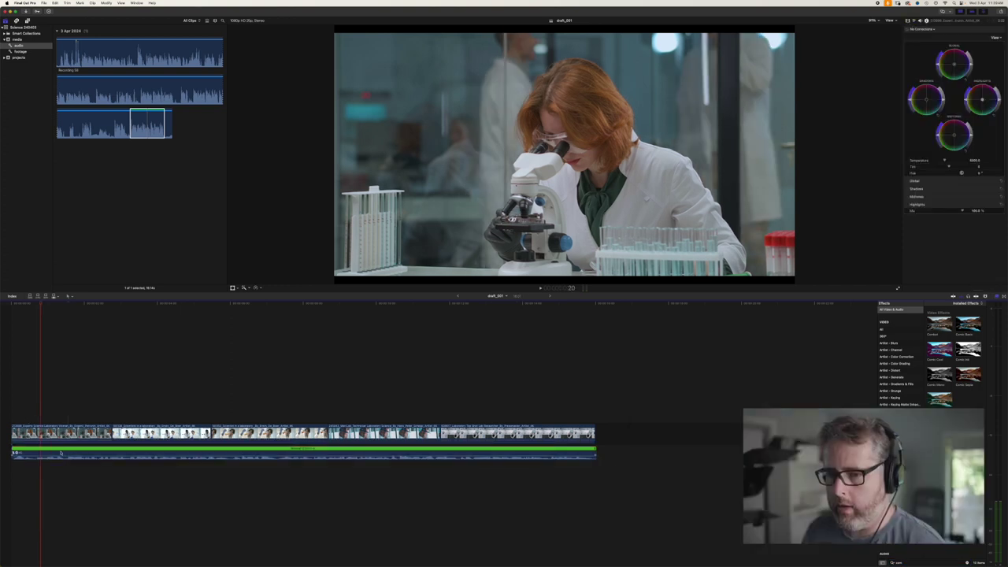
{"action": "left_click", "coordinate": [41, 454]}
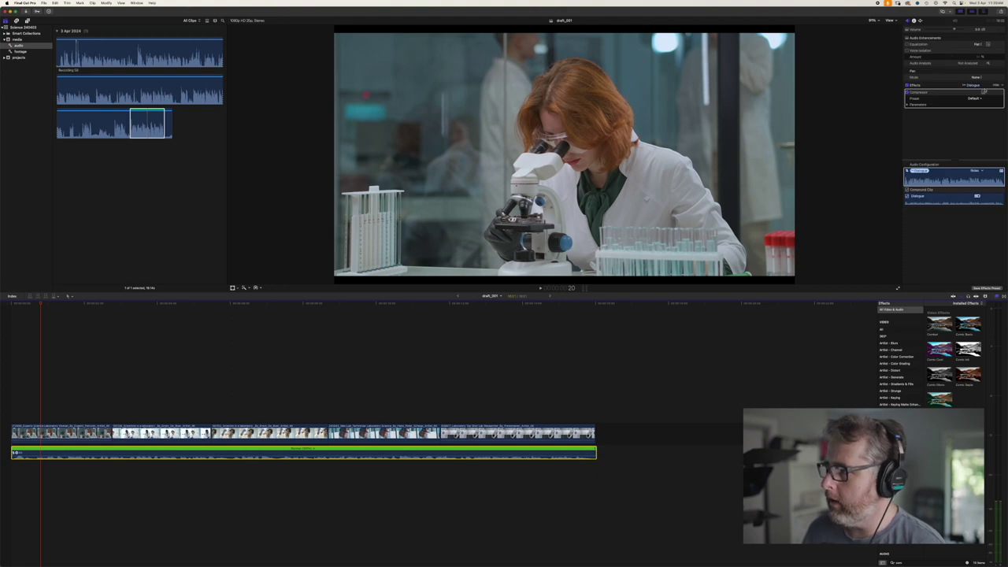
{"action": "left_click", "coordinate": [982, 93]}
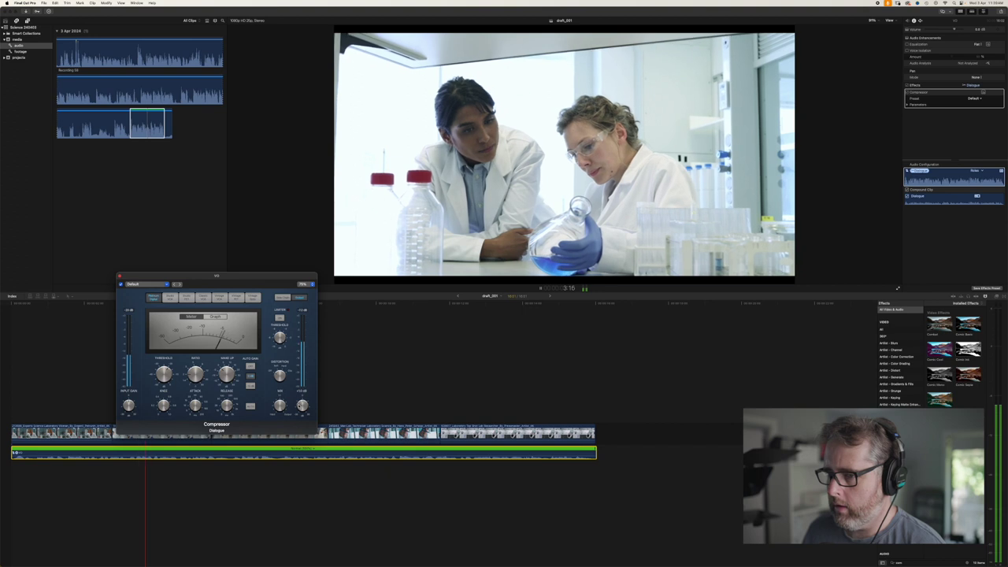
{"action": "left_click_drag", "start_coordinate": [299, 407], "coordinate": [299, 404]}
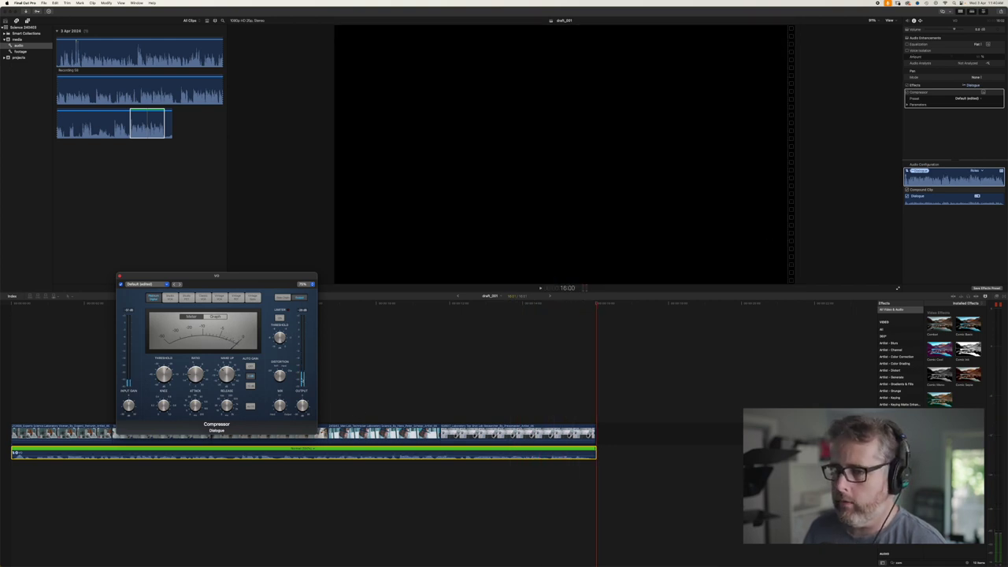
{"action": "left_click", "coordinate": [119, 275]}
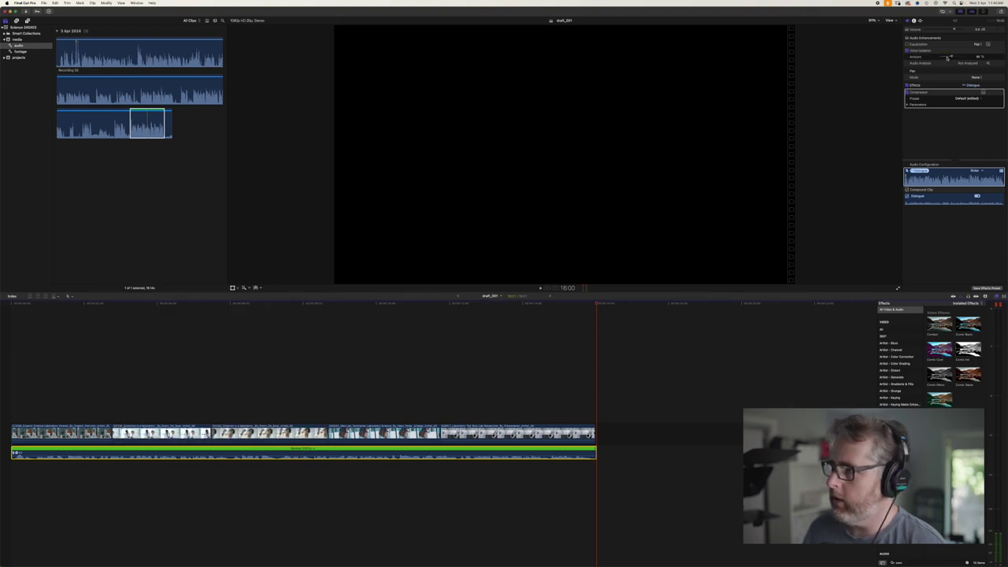
- Play the draft from the start and trim the end of the voiceover compound clip to match the end of the footage
{"action": "key", "text": "Home"}
{"action": "key", "text": "space"}
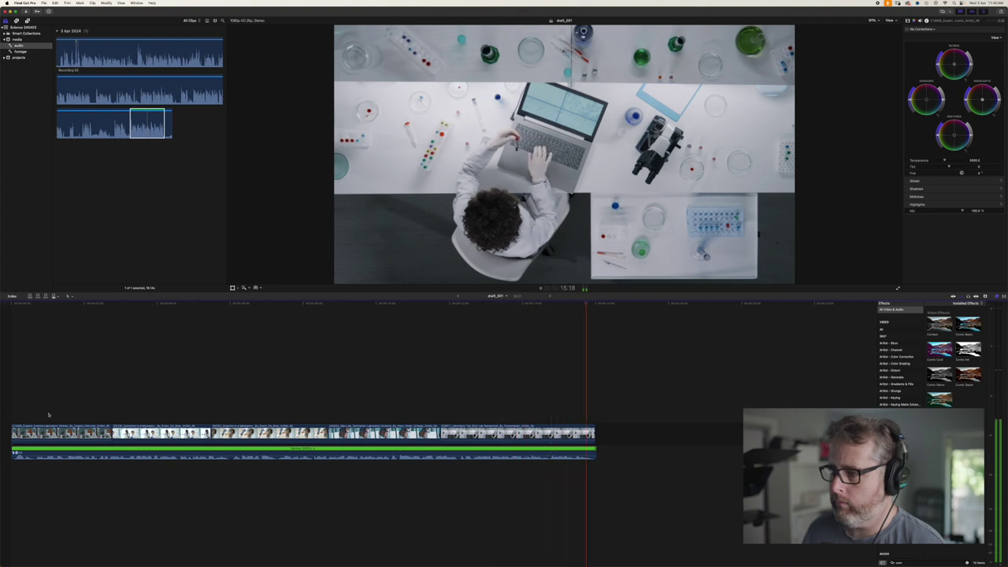
{"action": "key", "text": "ctrl+super+5"}
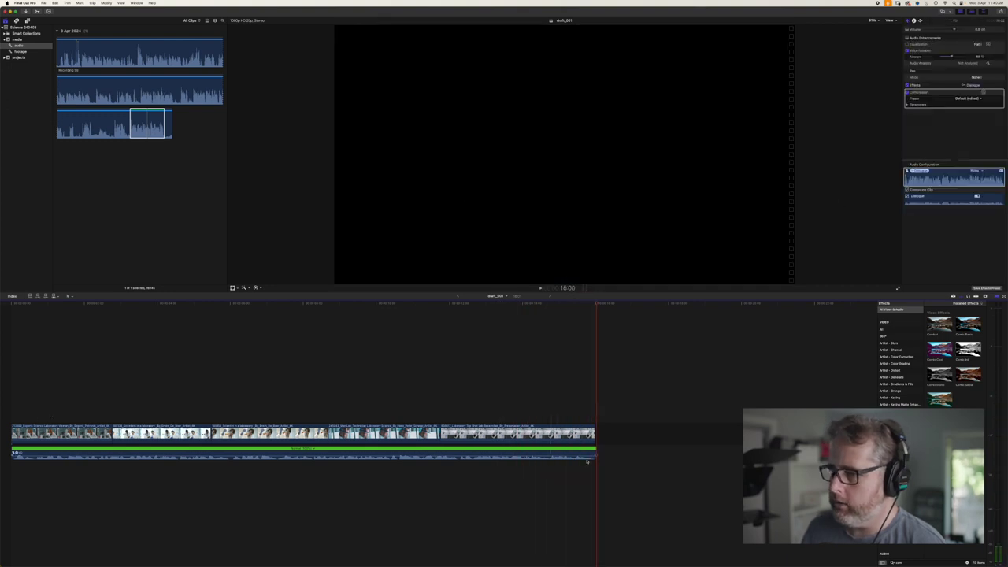
{"action": "left_click_drag", "start_coordinate": [595, 454], "coordinate": [594, 454]}
{"action": "left_click", "coordinate": [584, 408]}
{"action": "key", "text": "space"}
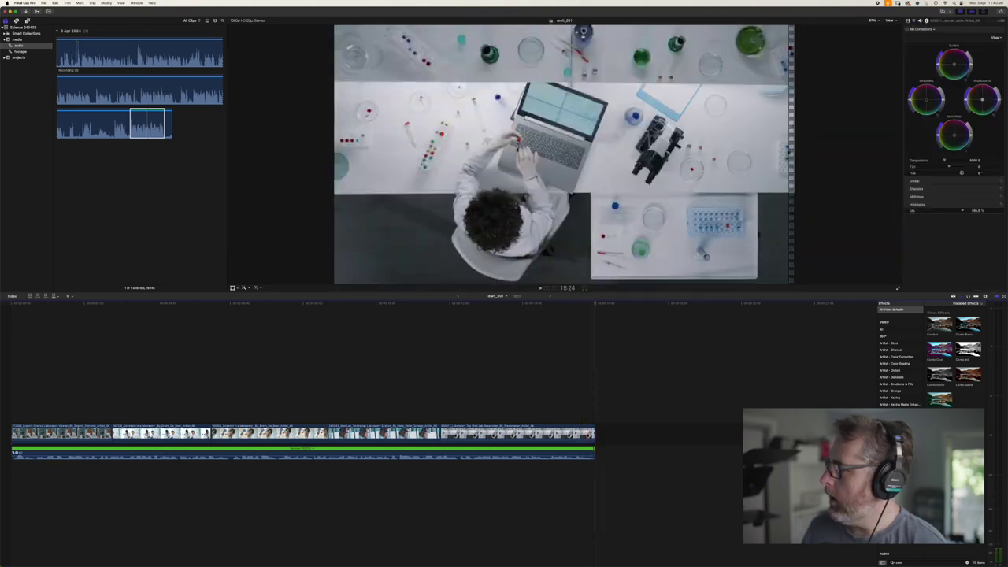
- Switch to Finder and open a second window showing the Downloads folder, placed below the Science_240403 window
{"action": "key", "text": "super+Tab"}
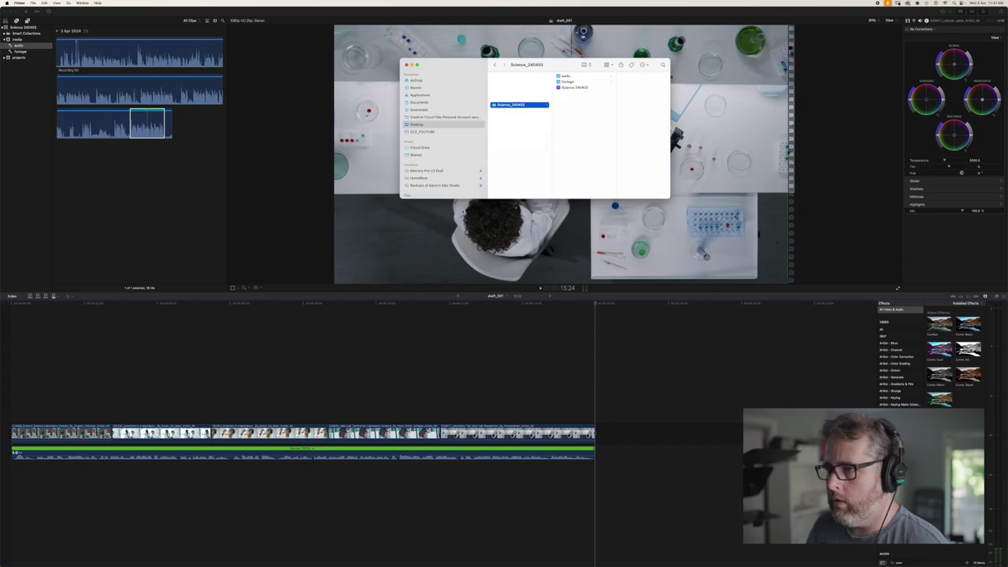
{"action": "key", "text": "super+n"}
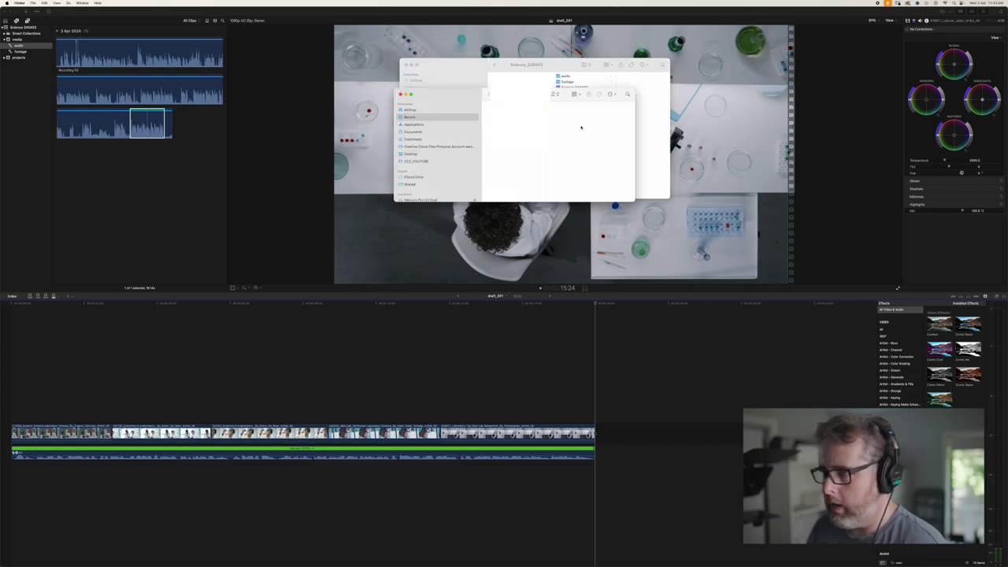
{"action": "left_click_drag", "start_coordinate": [538, 95], "coordinate": [543, 211]}
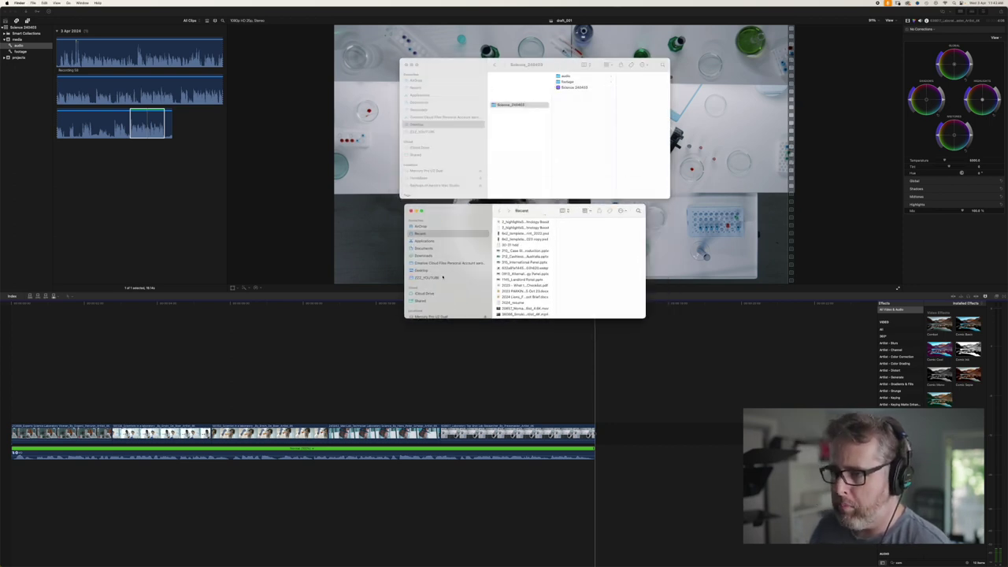
{"action": "scroll", "coordinate": [442, 277], "scroll_direction": "down", "scroll_amount": 3}
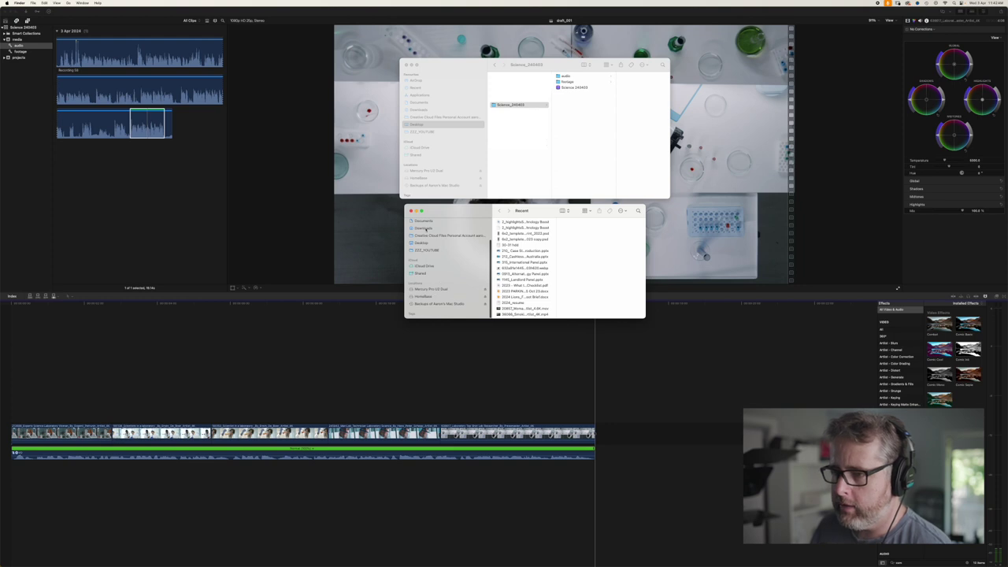
{"action": "left_click", "coordinate": [426, 228]}
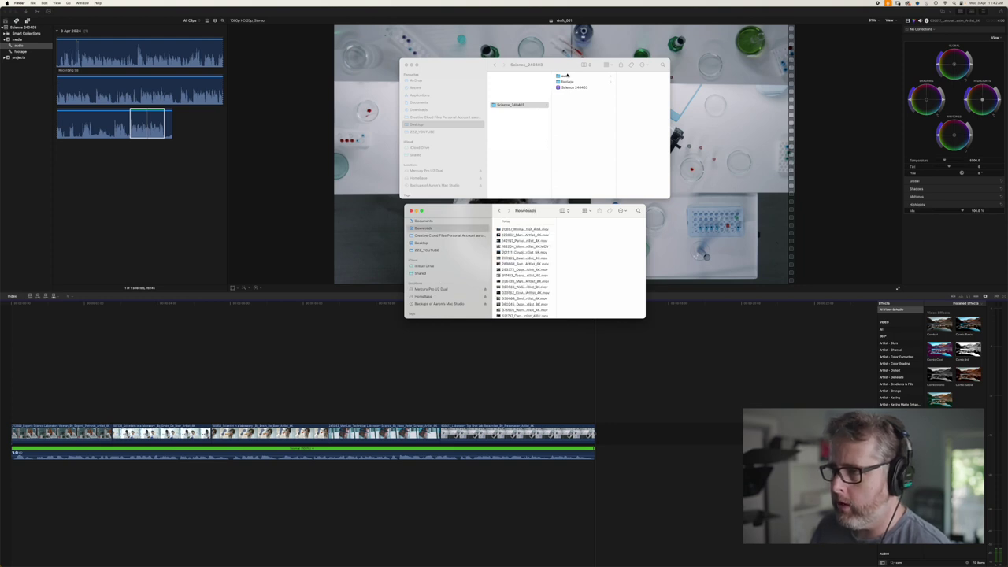
- Move the "Be the Best - Instrumental Version" MP3 from Downloads into the project's audio folder and place it beneath the voiceover at the timeline start
{"action": "scroll", "coordinate": [517, 262], "scroll_direction": "down", "scroll_amount": 10}
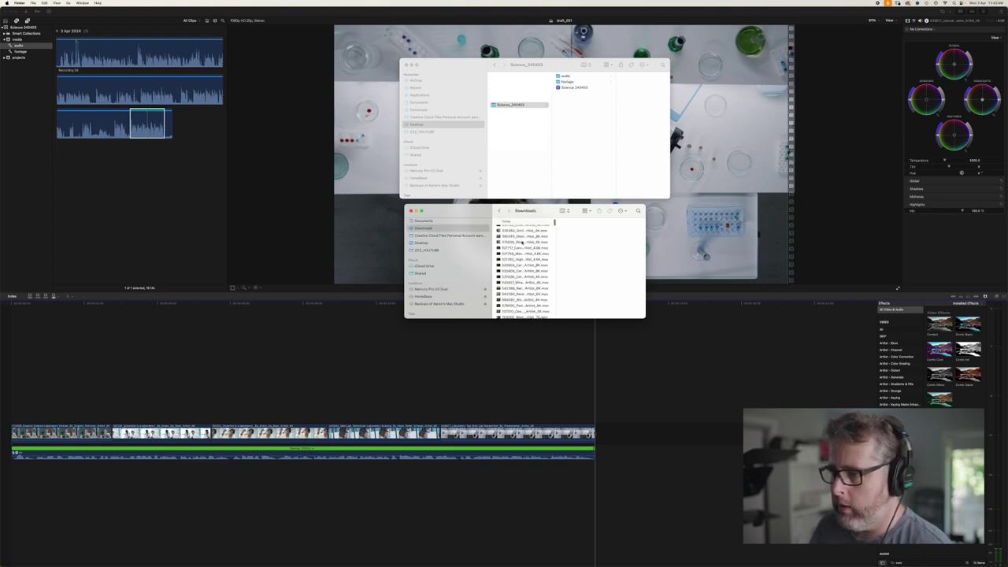
{"action": "left_click", "coordinate": [517, 254]}
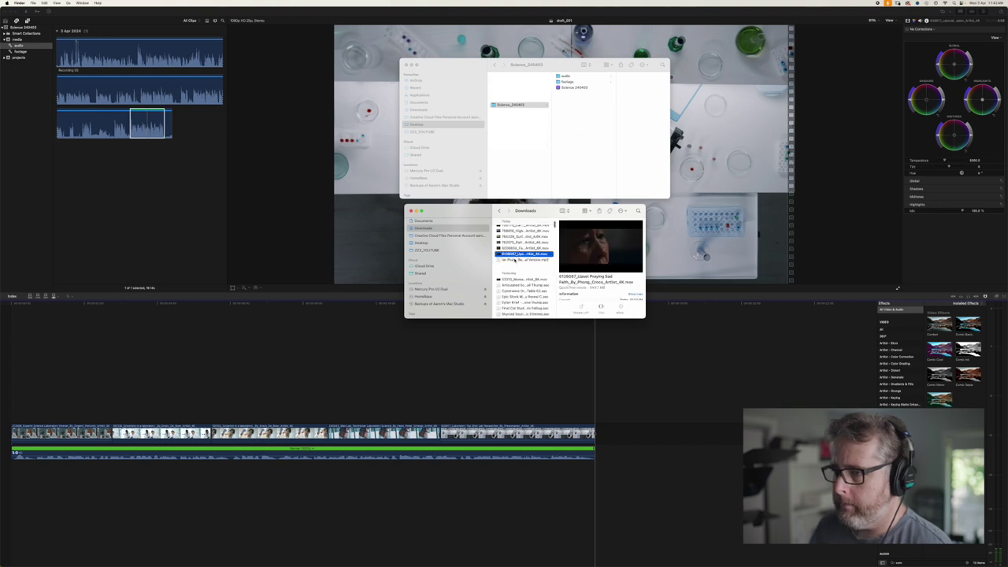
{"action": "left_click", "coordinate": [514, 260]}
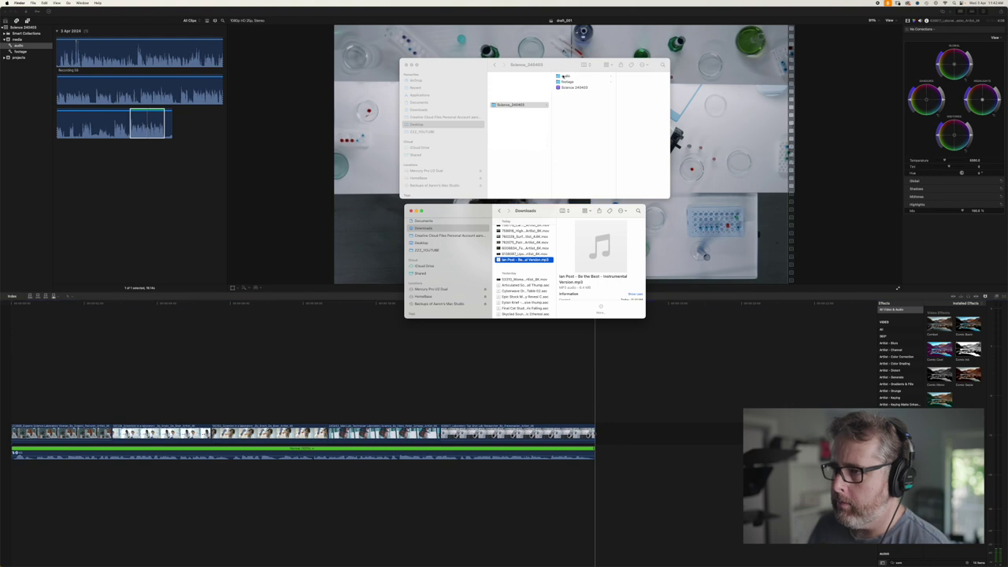
{"action": "left_click_drag", "start_coordinate": [558, 76], "coordinate": [561, 77]}
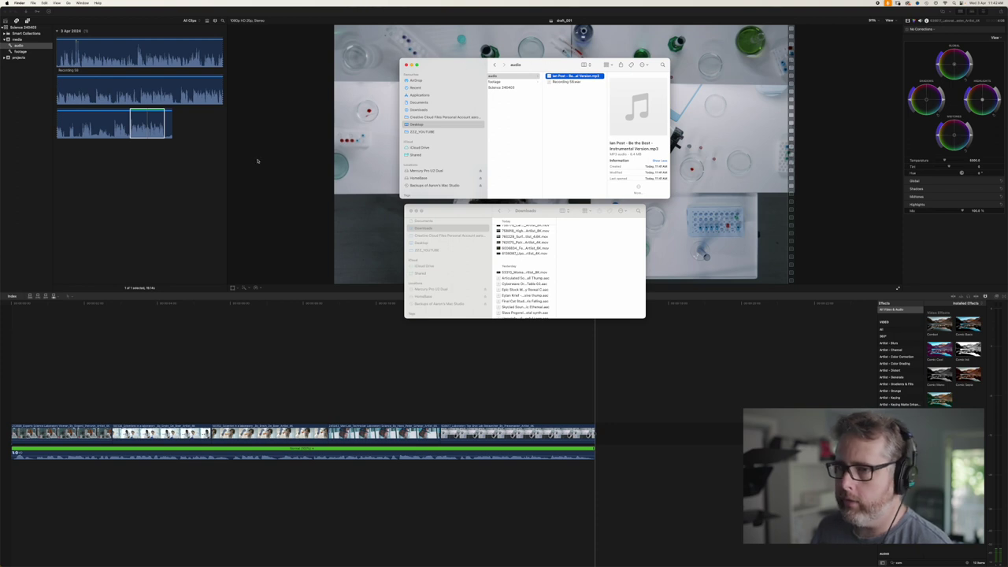
{"action": "left_click_drag", "start_coordinate": [574, 76], "coordinate": [10, 473]}
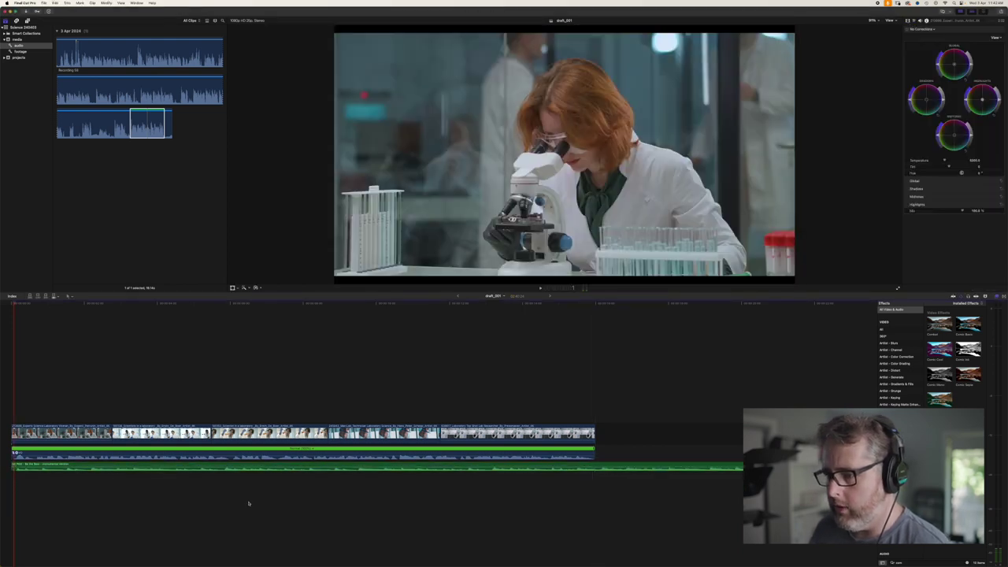
- Audition the middle of the music track, split it where it gets louder at about 1:13, and delete the portion before the cut
{"action": "key", "text": "super+minus"}
{"action": "key", "text": "super+minus"}
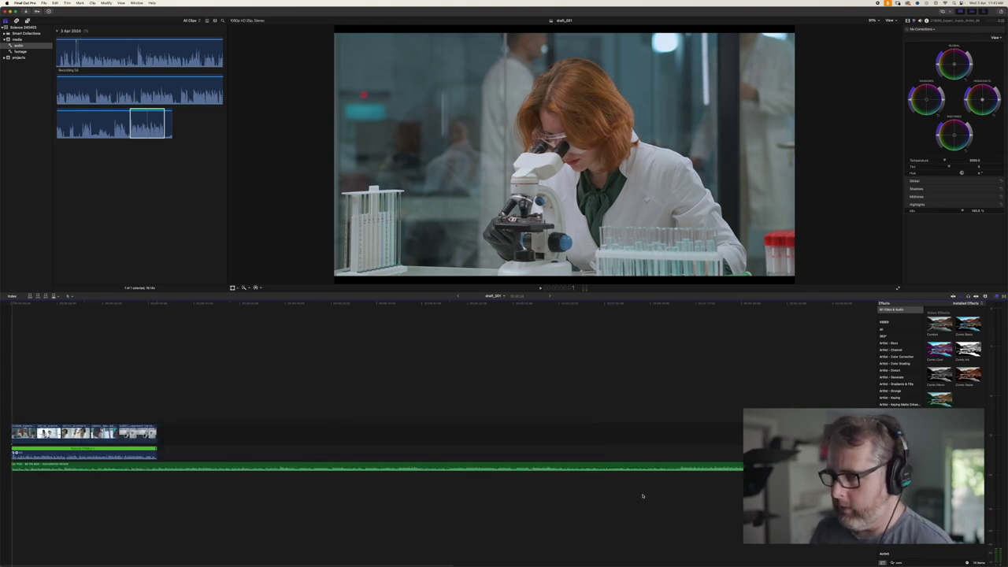
{"action": "left_click", "coordinate": [479, 493]}
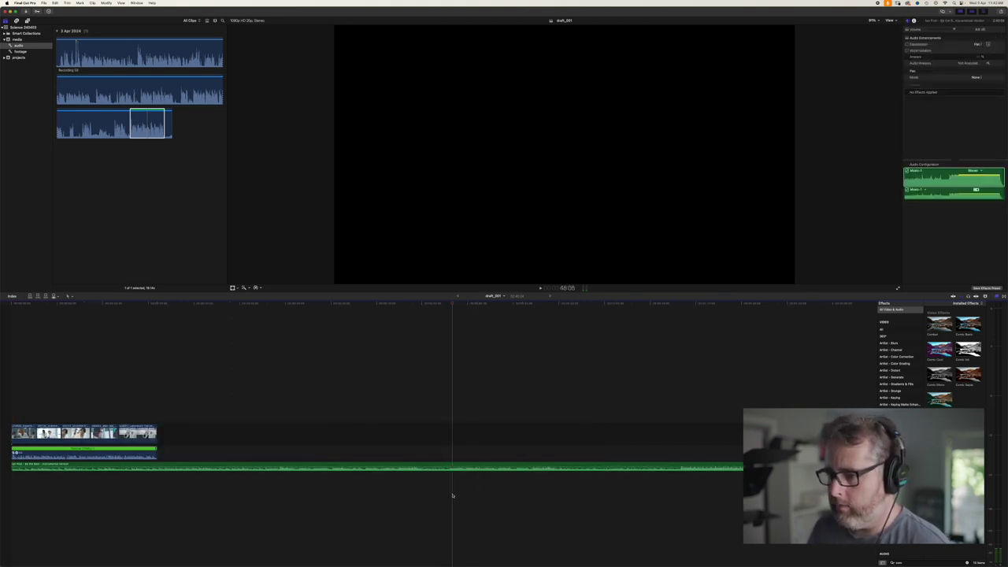
{"action": "key", "text": "space"}
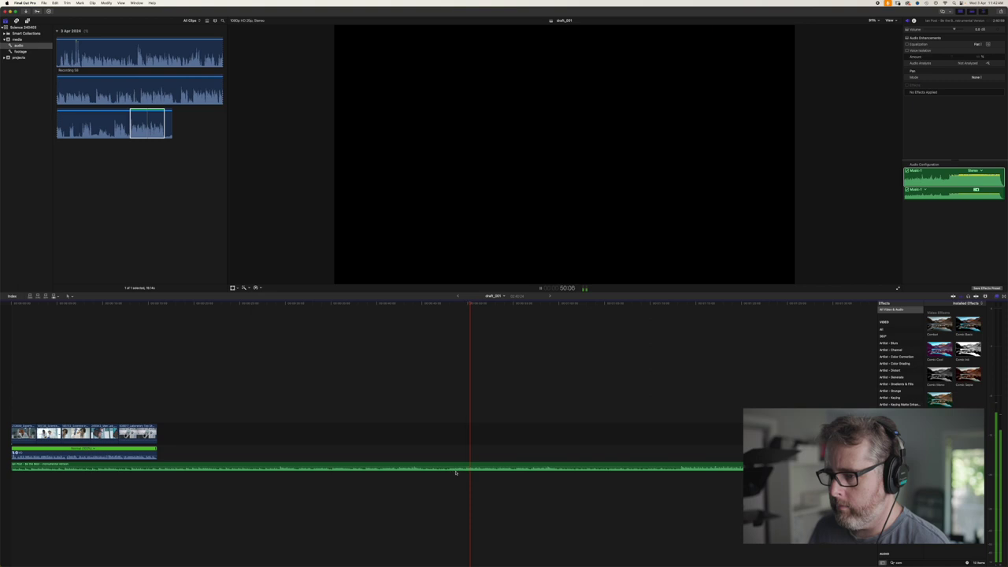
{"action": "scroll", "coordinate": [684, 485], "scroll_direction": "right", "scroll_amount": 3}
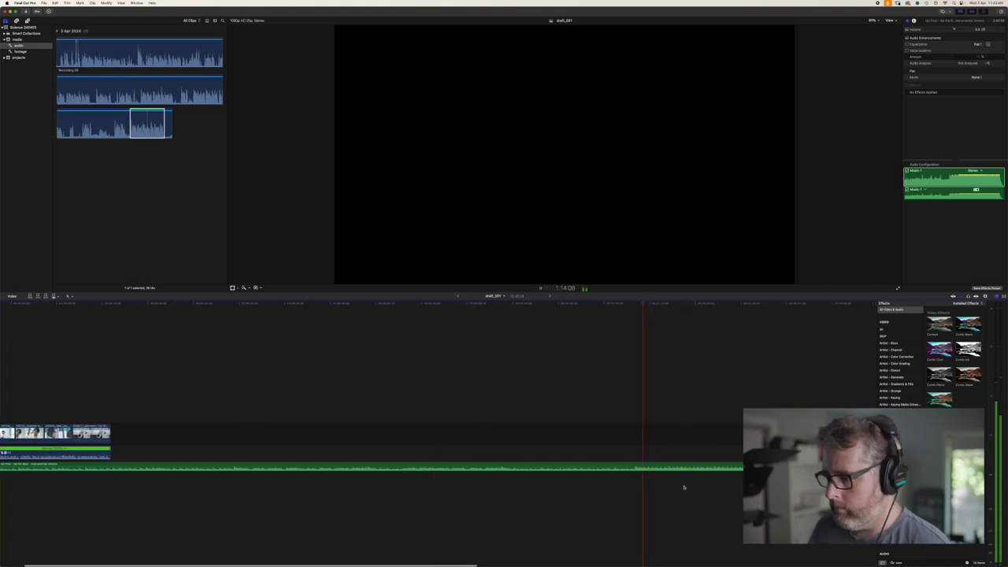
{"action": "key", "text": "space"}
{"action": "left_click", "coordinate": [629, 466]}
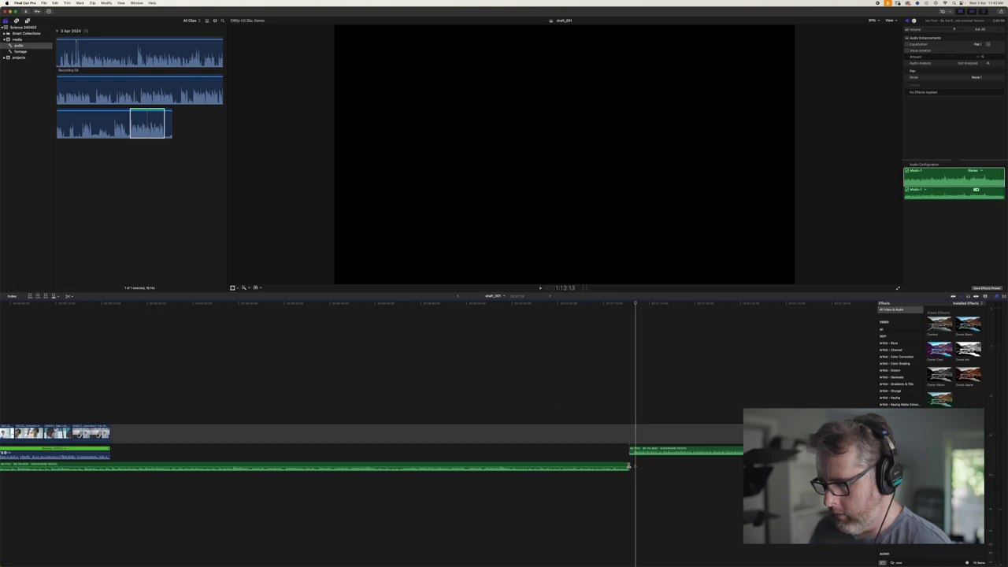
{"action": "key", "text": "Delete"}
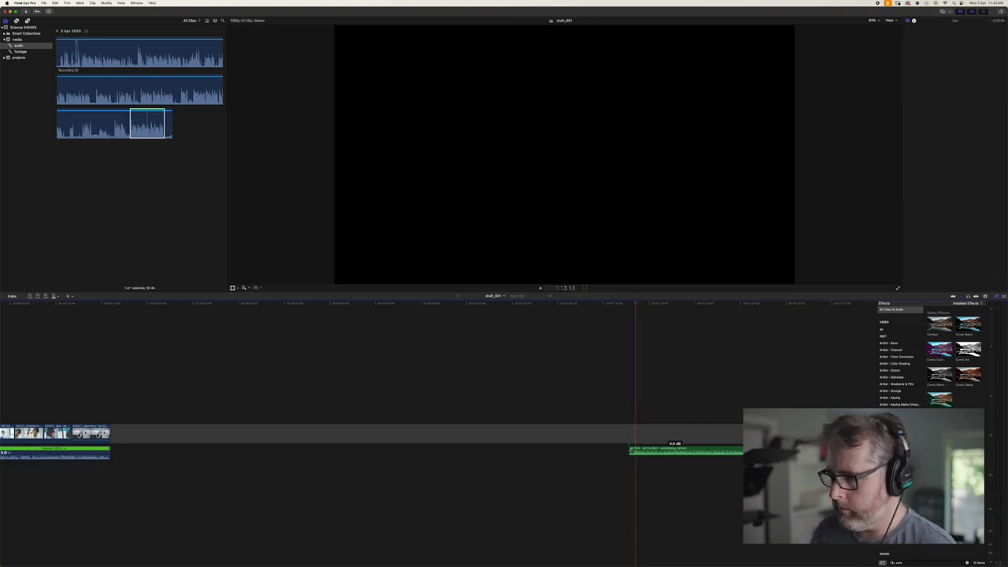
- Move the remaining music clip to the start of the timeline beneath the voiceover and play the opening to hear the mix
{"action": "left_click_drag", "start_coordinate": [676, 450], "coordinate": [15, 482]}
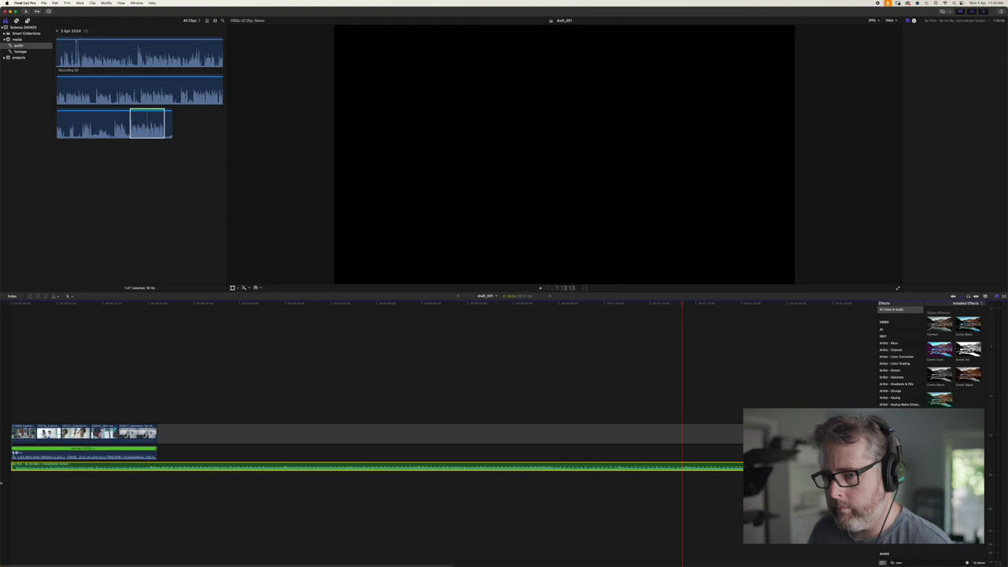
{"action": "left_click", "coordinate": [11, 499]}
{"action": "key", "text": "space"}
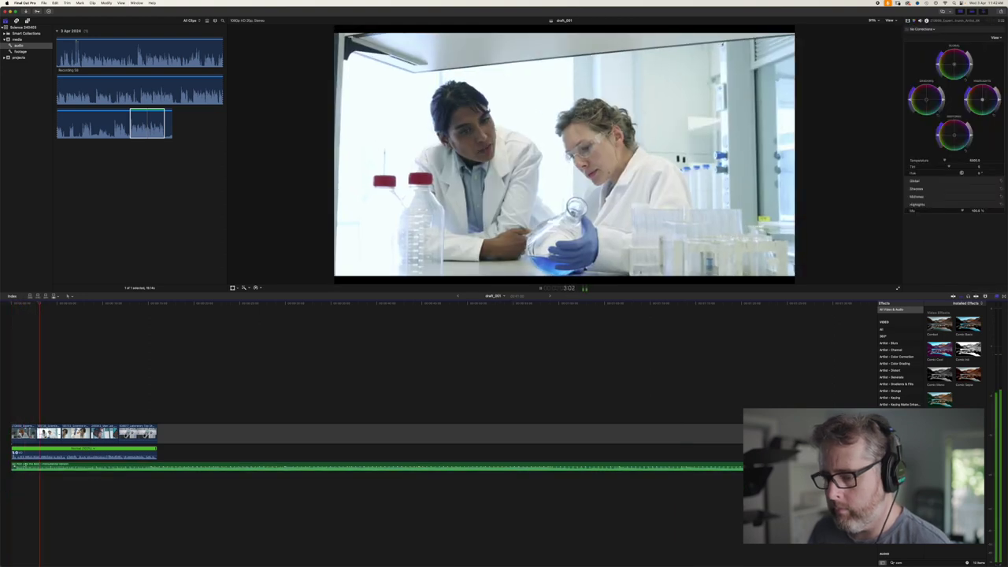
{"action": "key", "text": "super+equal"}
{"action": "key", "text": "super+equal"}
{"action": "key", "text": "super+equal"}
{"action": "scroll", "coordinate": [24, 465], "scroll_direction": "left", "scroll_amount": 5}
{"action": "key", "text": "space"}
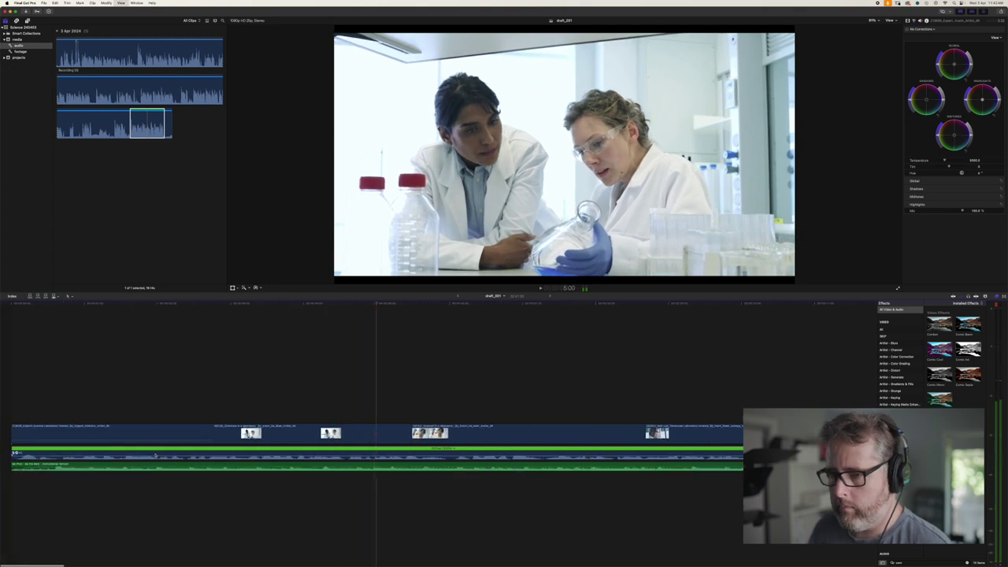
- Lower the music clip's volume well below the voiceover and replay the draft from the start to check the balance
{"action": "left_click", "coordinate": [156, 469]}
{"action": "left_click", "coordinate": [156, 469]}
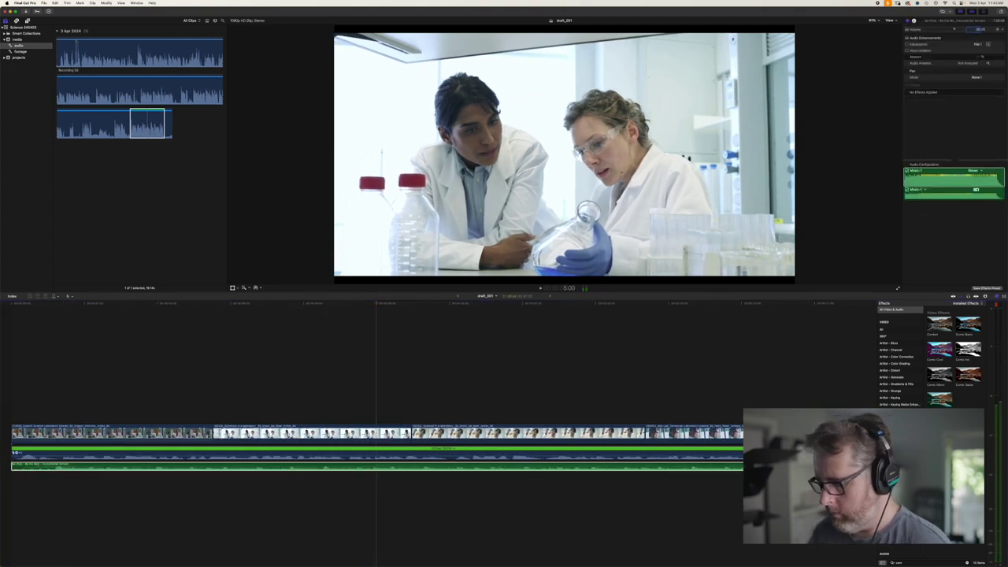
{"action": "key", "text": "Return"}
{"action": "left_click", "coordinate": [8, 421]}
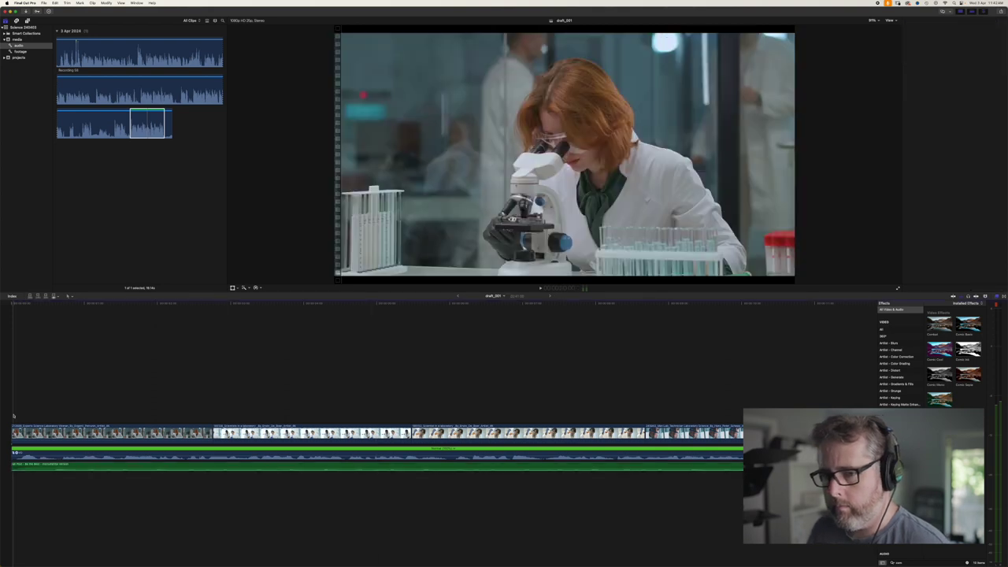
{"action": "key", "text": "space"}
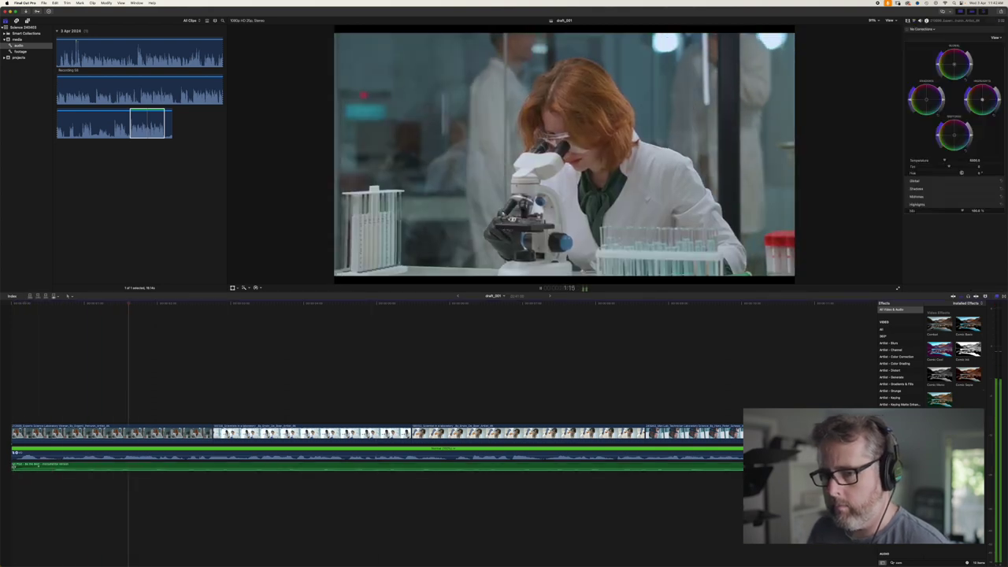
{"action": "left_click", "coordinate": [29, 467]}
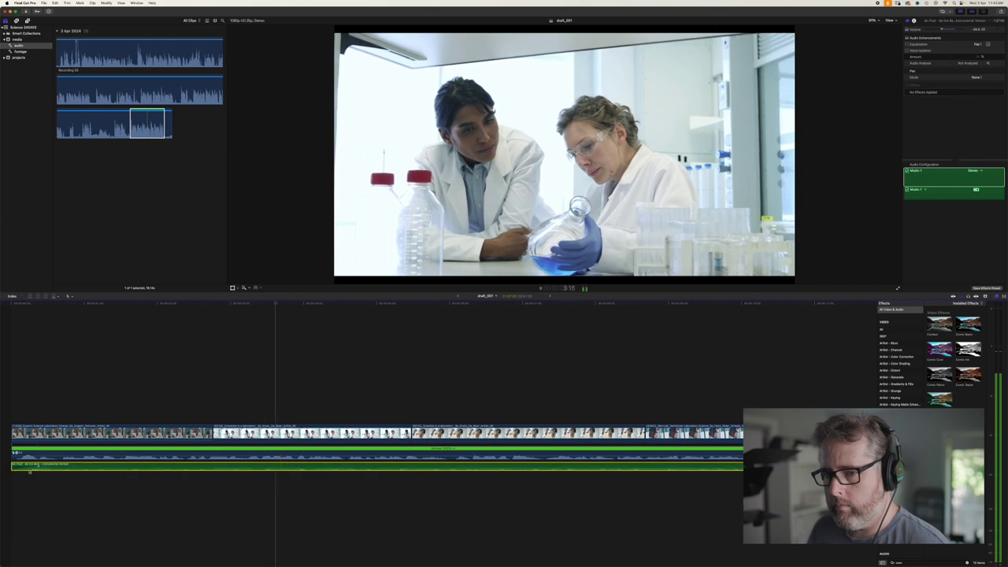
{"action": "left_click", "coordinate": [9, 481]}
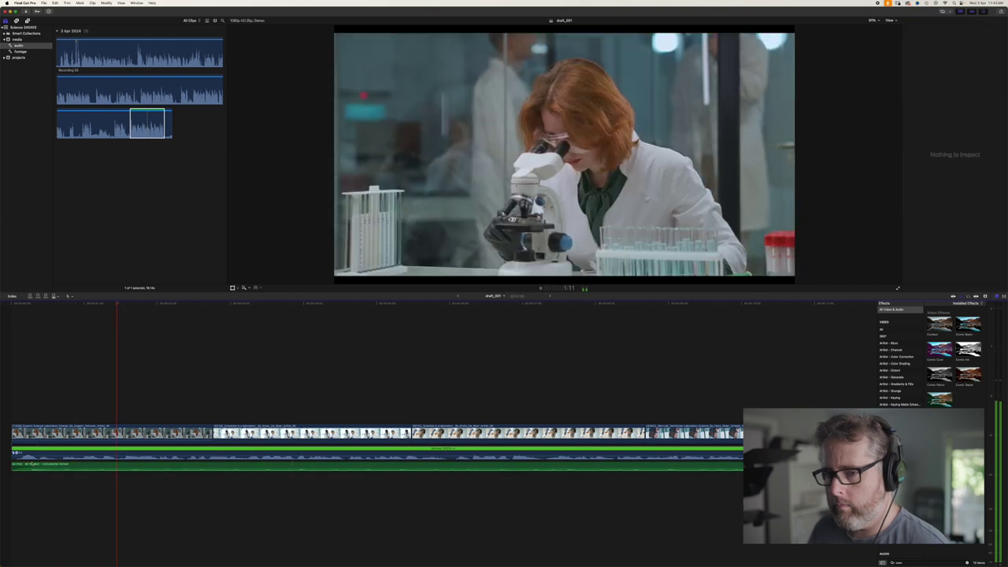
- Split the music at the end of the footage and set the volume of the section after the cut to 0 dB
{"action": "scroll", "coordinate": [33, 464], "scroll_direction": "right", "scroll_amount": 6}
{"action": "key", "text": "super+minus"}
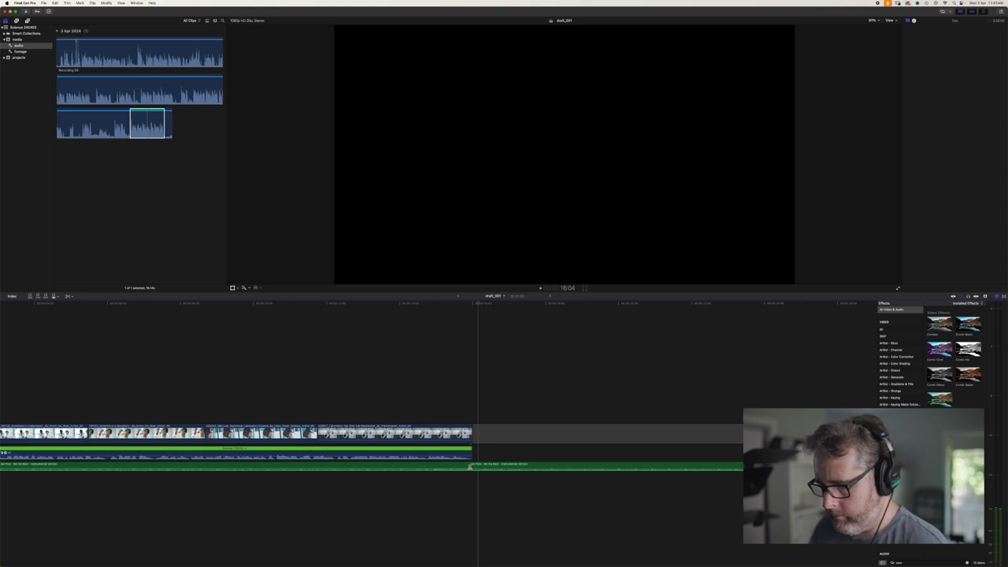
{"action": "key", "text": "super+minus"}
{"action": "key", "text": "super+minus"}
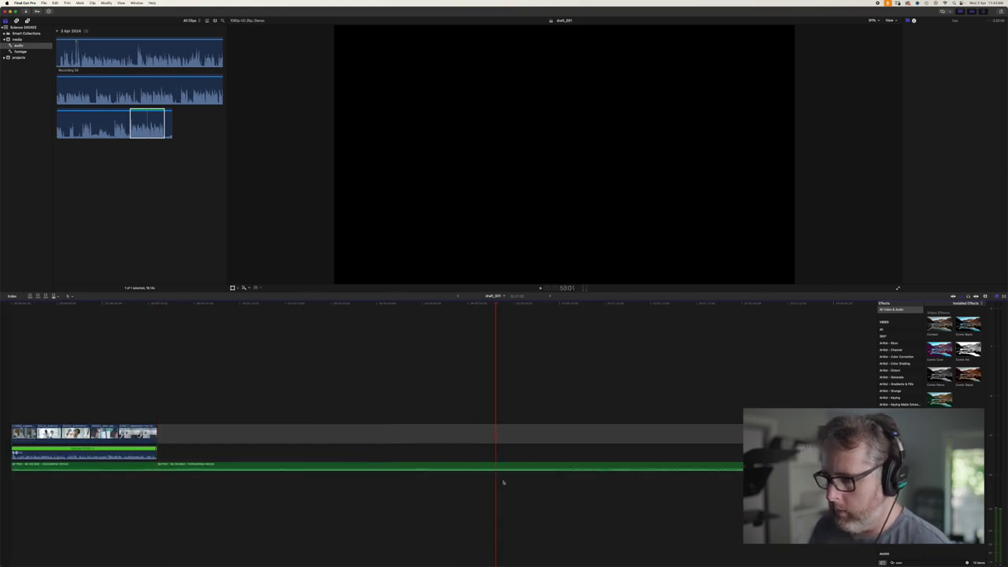
{"action": "left_click", "coordinate": [499, 466]}
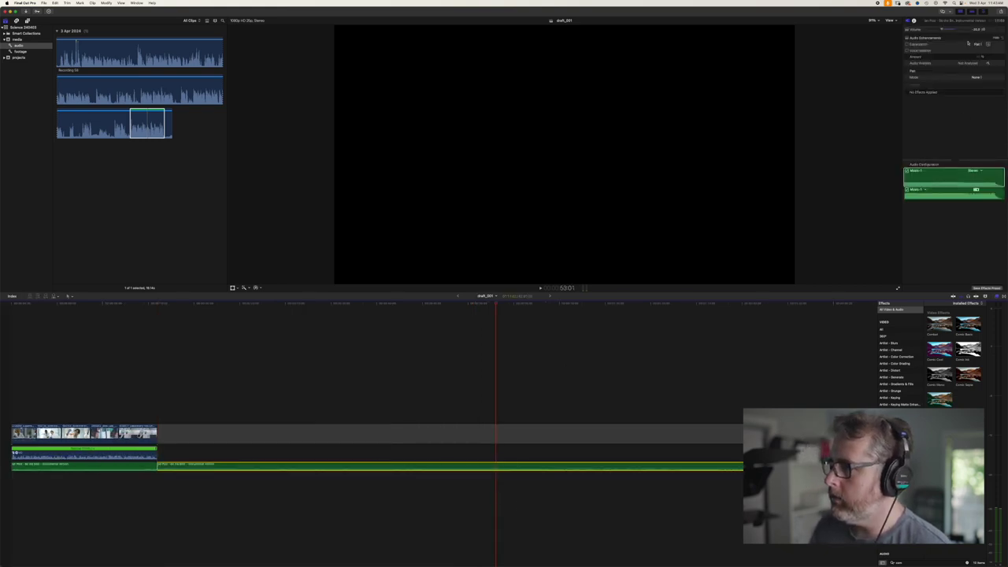
{"action": "left_click", "coordinate": [975, 30]}
{"action": "key", "text": "Return"}
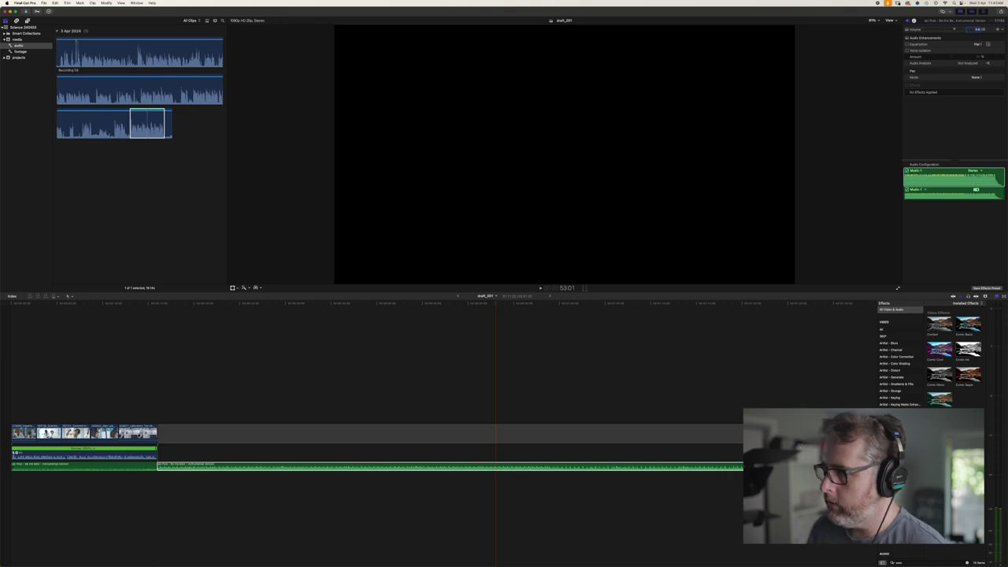
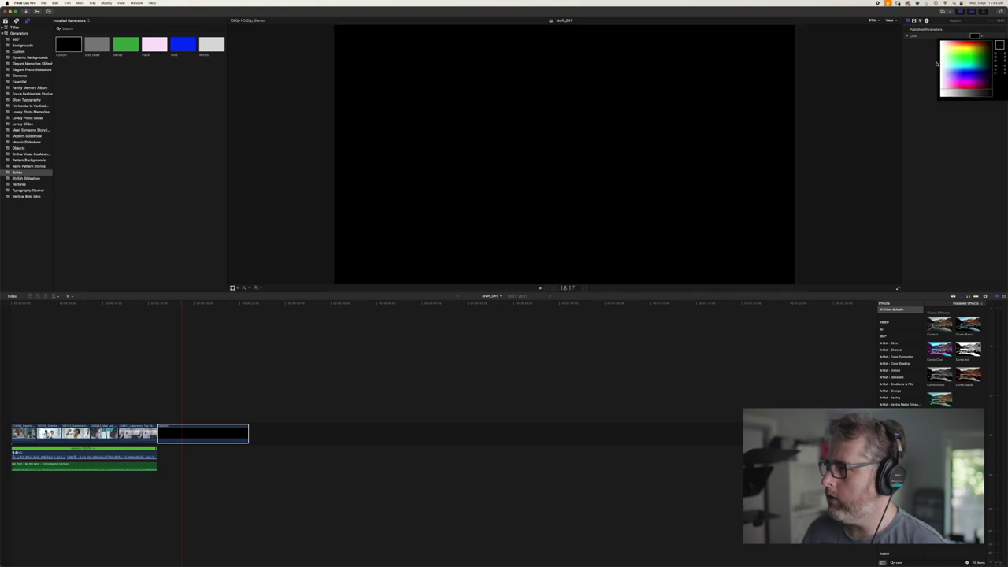
- Change the Custom solid after the footage to white and add a Basic Title above it
{"action": "left_click", "coordinate": [942, 67]}
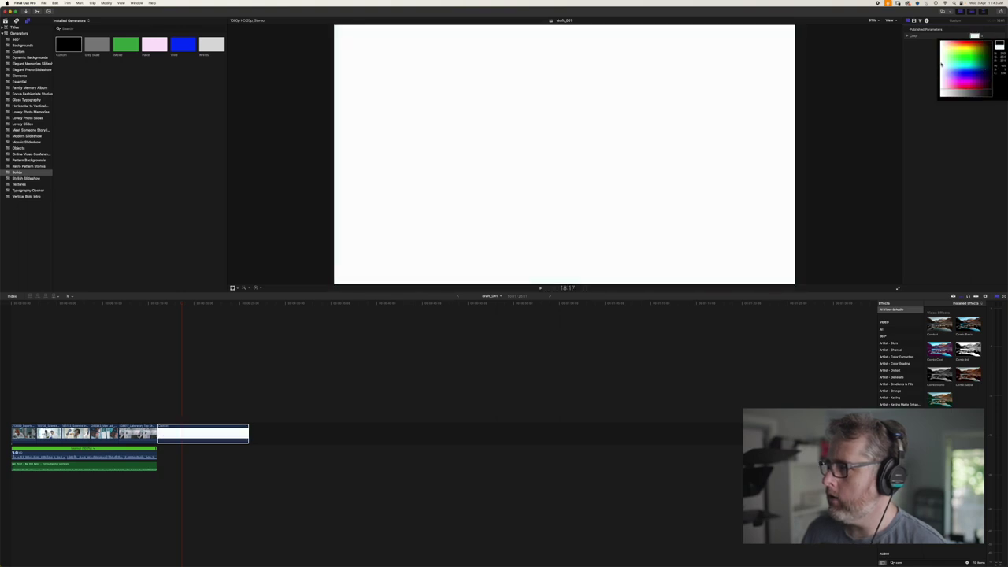
{"action": "left_click", "coordinate": [941, 64]}
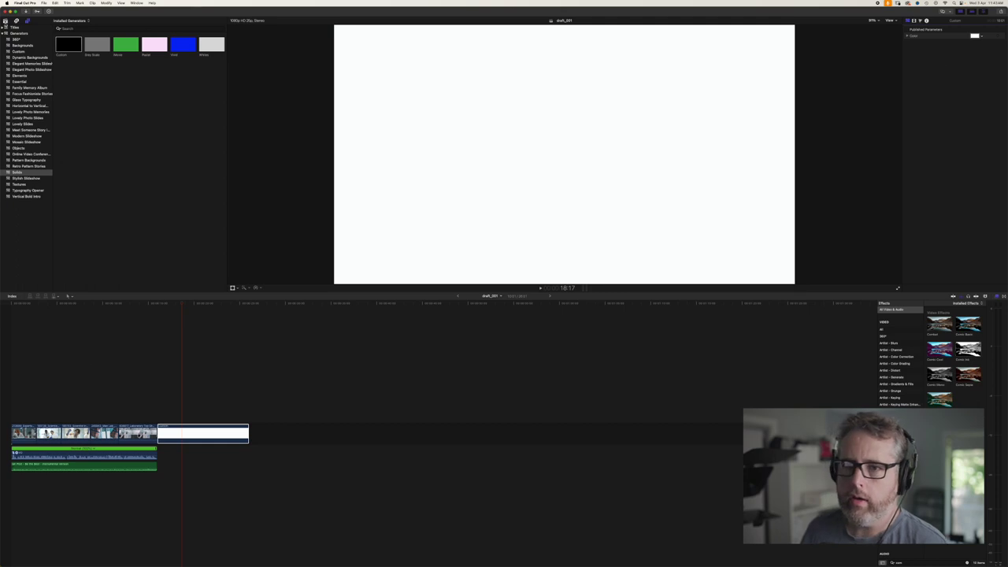
{"action": "left_click", "coordinate": [11, 27]}
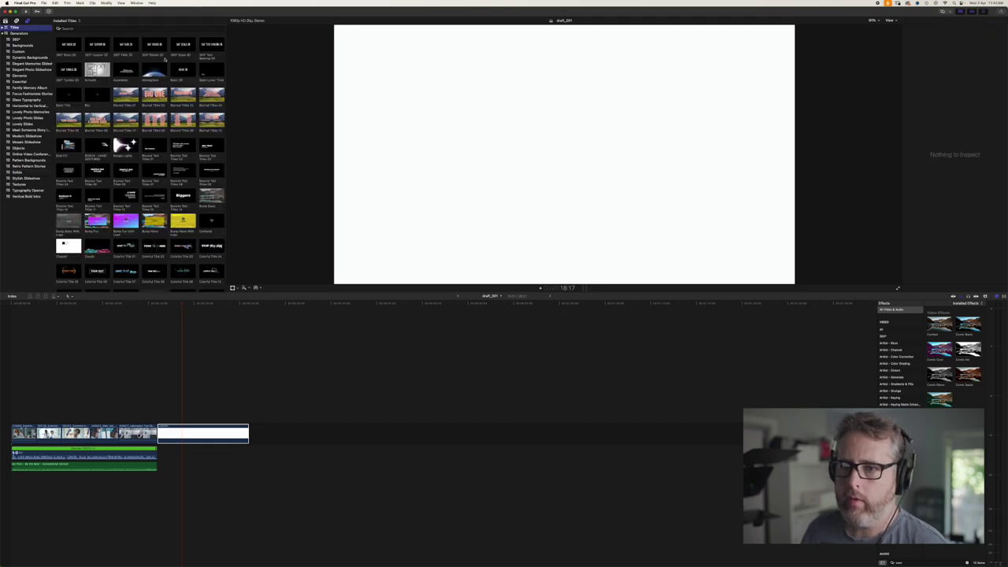
{"action": "left_click_drag", "start_coordinate": [71, 97], "coordinate": [185, 392]}
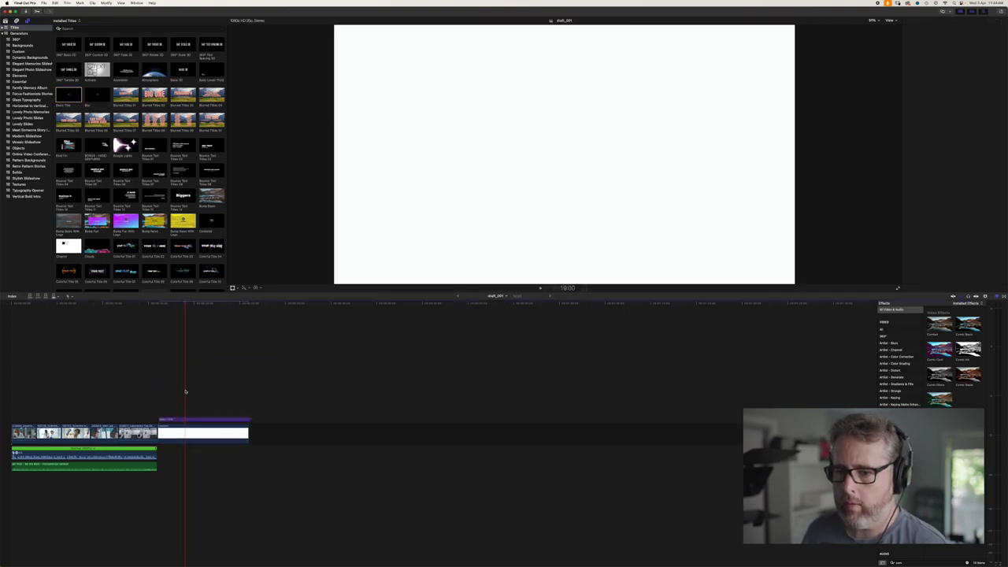
- Set the Basic Title's face color to lime green
{"action": "left_click", "coordinate": [193, 420]}
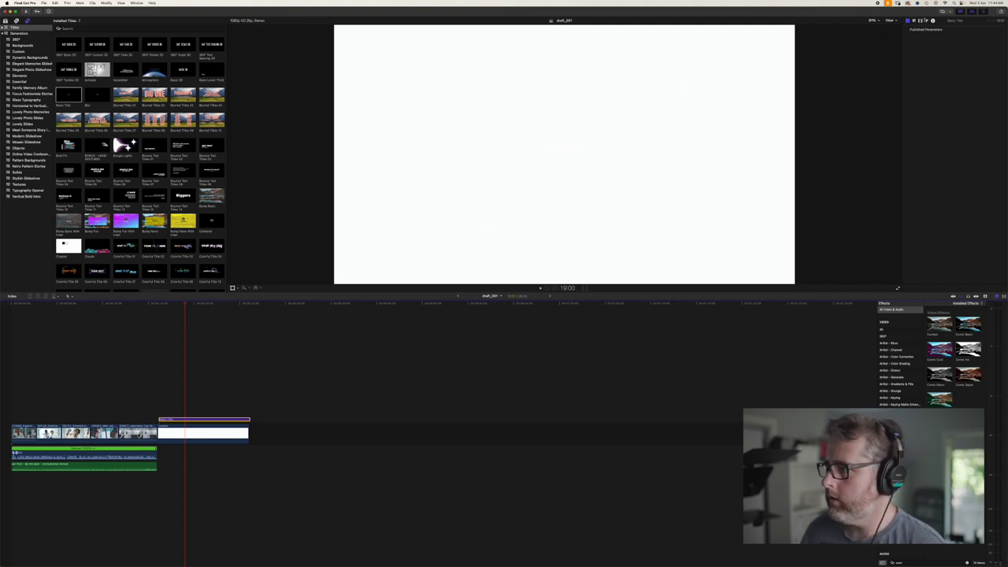
{"action": "left_click", "coordinate": [914, 20]}
{"action": "left_click", "coordinate": [996, 257]}
{"action": "left_click", "coordinate": [974, 268]}
{"action": "left_click", "coordinate": [975, 306]}
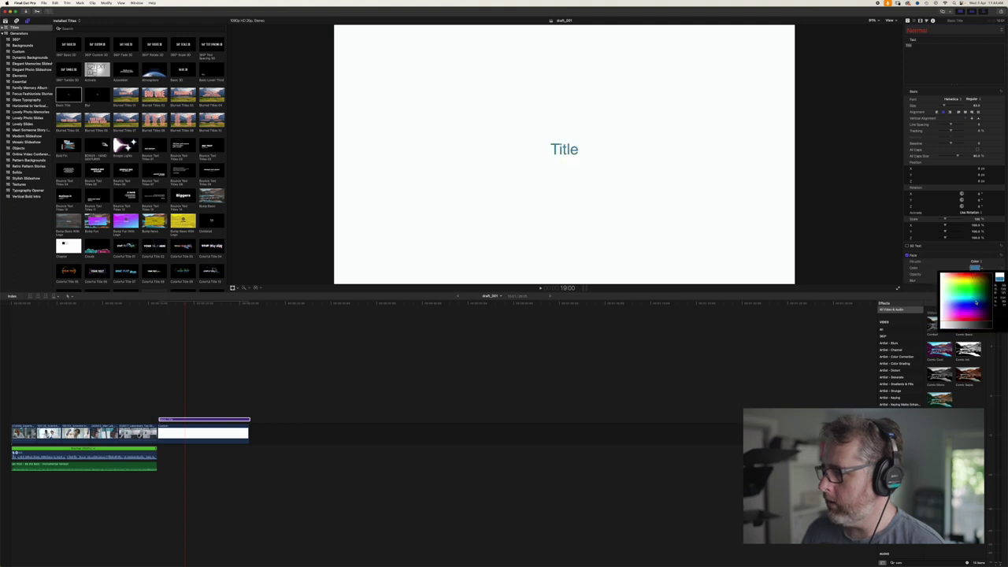
{"action": "left_click_drag", "start_coordinate": [962, 308], "coordinate": [969, 295]}
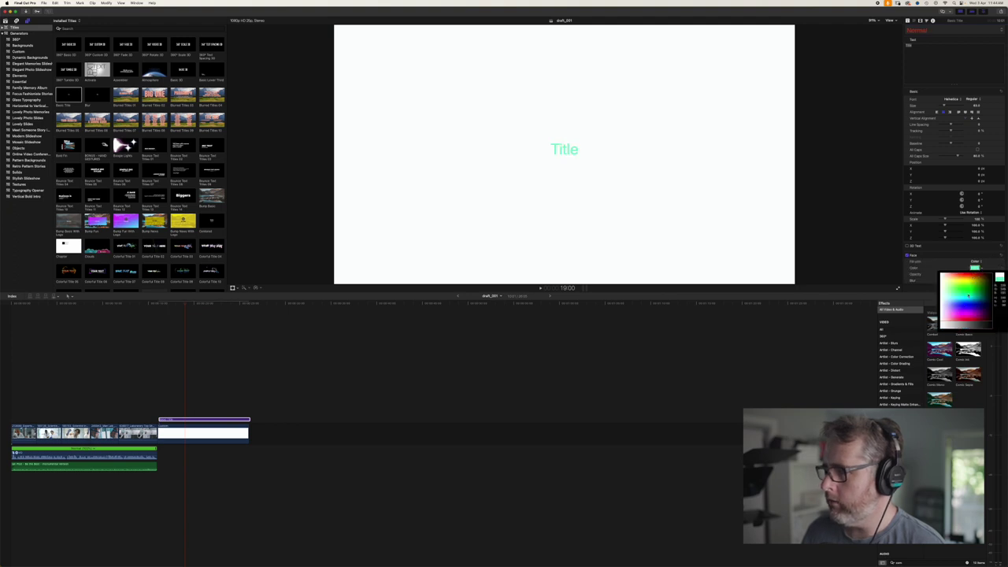
{"action": "left_click", "coordinate": [970, 286]}
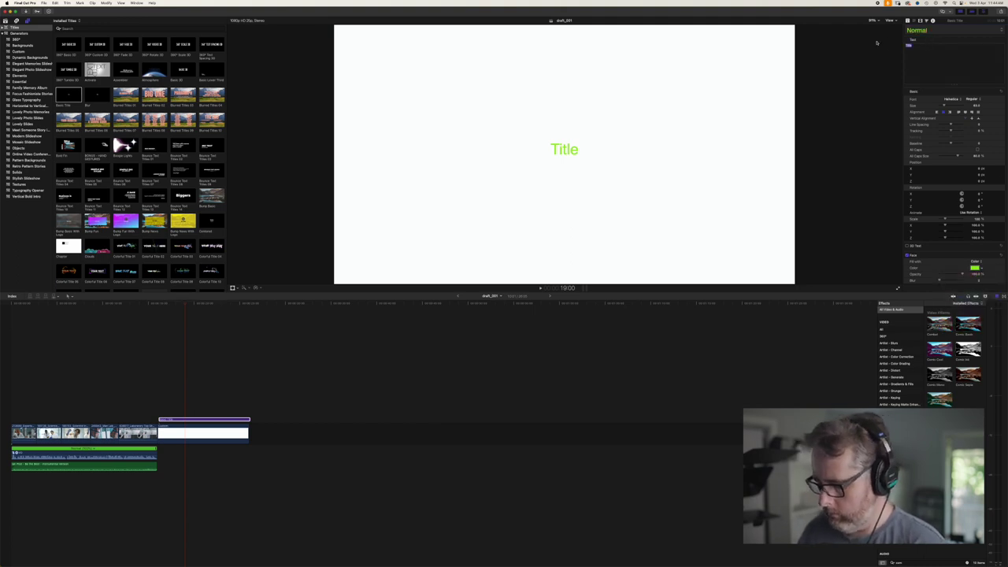
- Replace the title's placeholder text with "Bio Labs"
{"action": "type", "text": "Bia"}
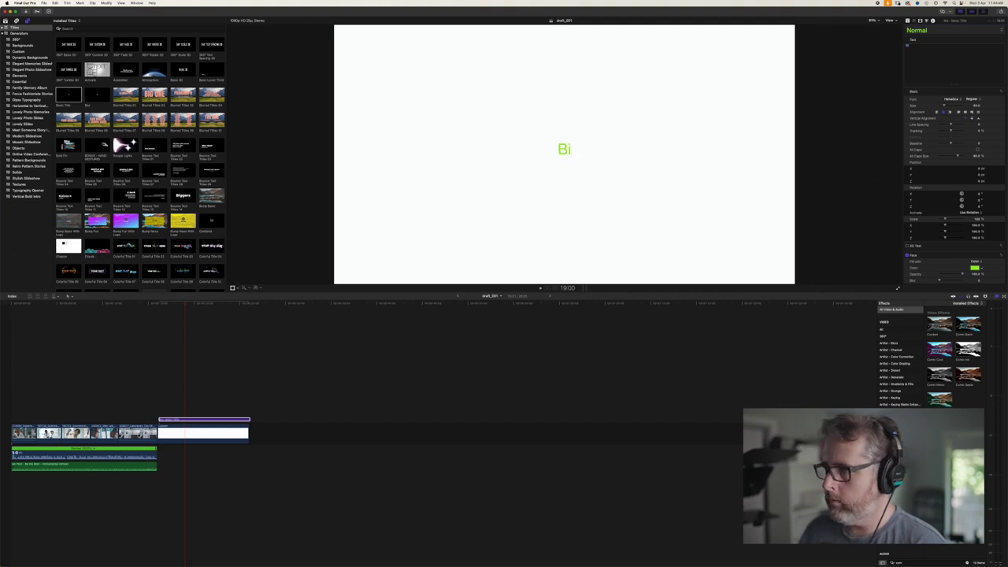
{"action": "key", "text": "BackSpace"}
{"action": "type", "text": "o LA"}
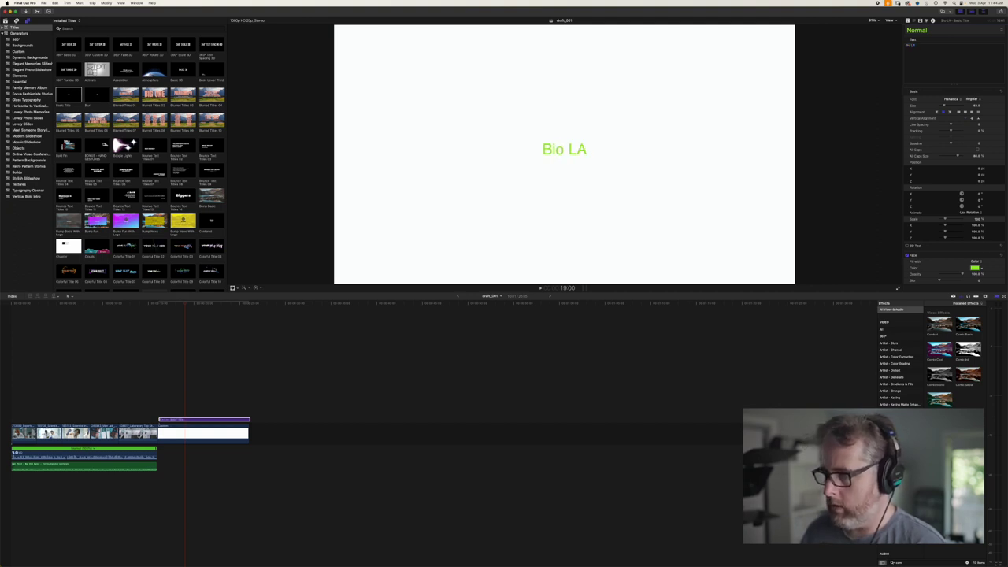
{"action": "key", "text": "BackSpace"}
{"action": "type", "text": "abs"}
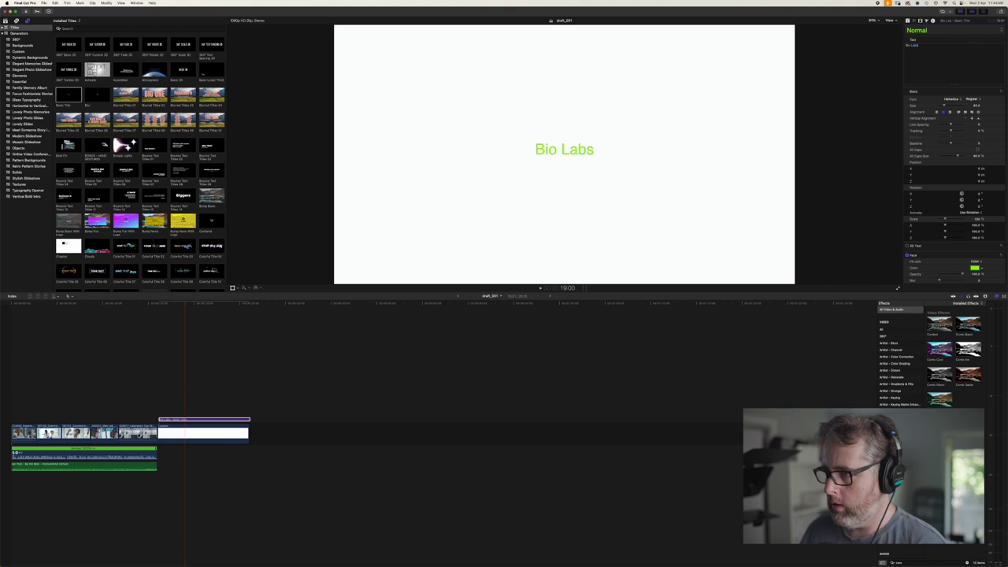
{"action": "type", "text": " lt"}
{"action": "key", "text": "BackSpace"}
{"action": "key", "text": "BackSpace"}
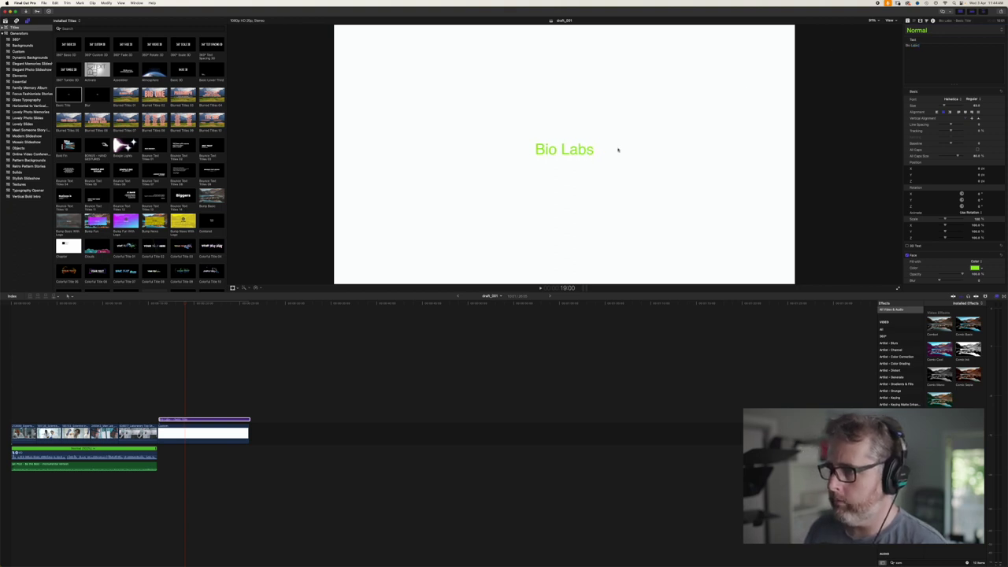
- Play back the last footage clips into the white end title
{"action": "left_click", "coordinate": [96, 409]}
{"action": "key", "text": "space"}
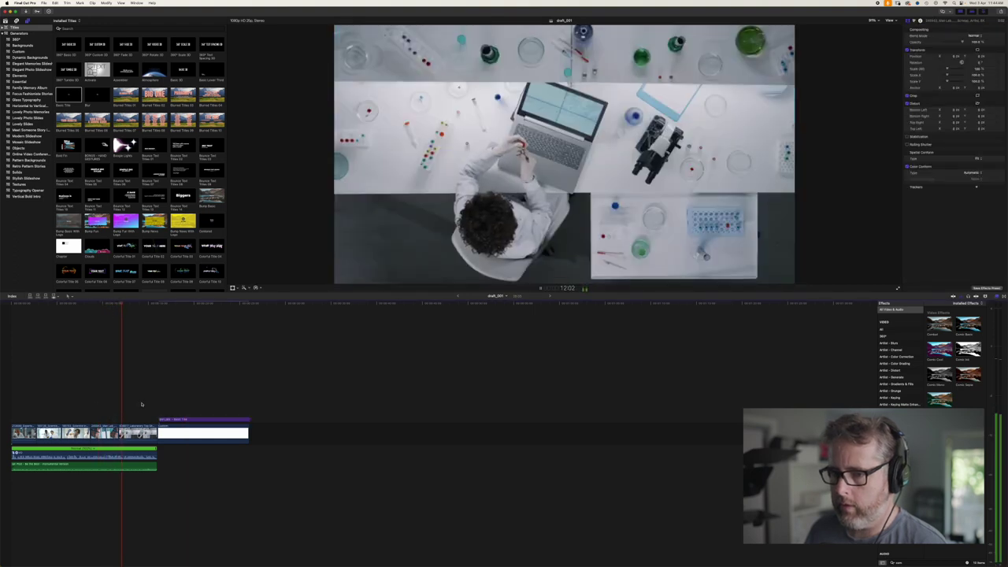
{"action": "key", "text": "space"}
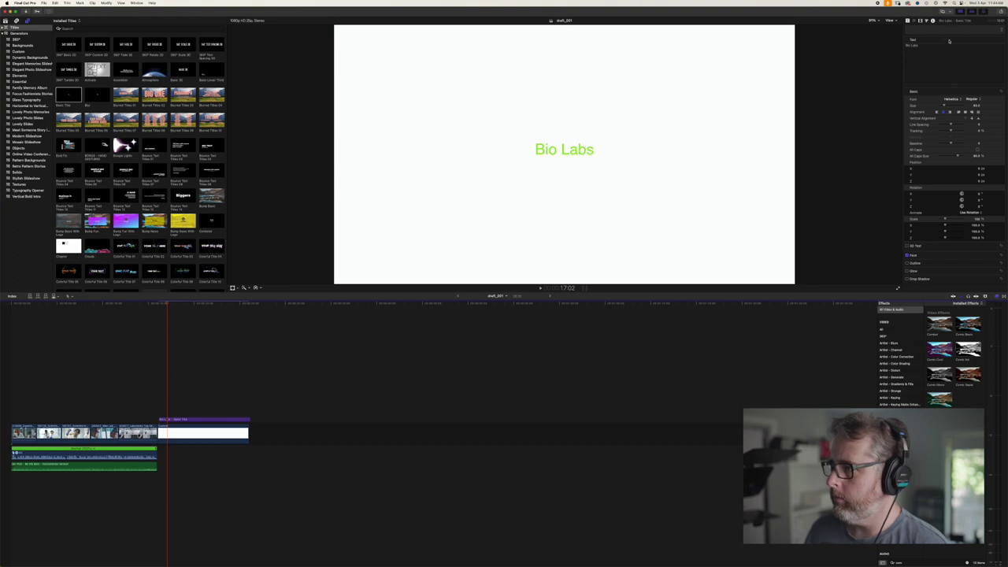
- Replace the end title's text with "BYOLABS"
{"action": "type", "text": "B"}
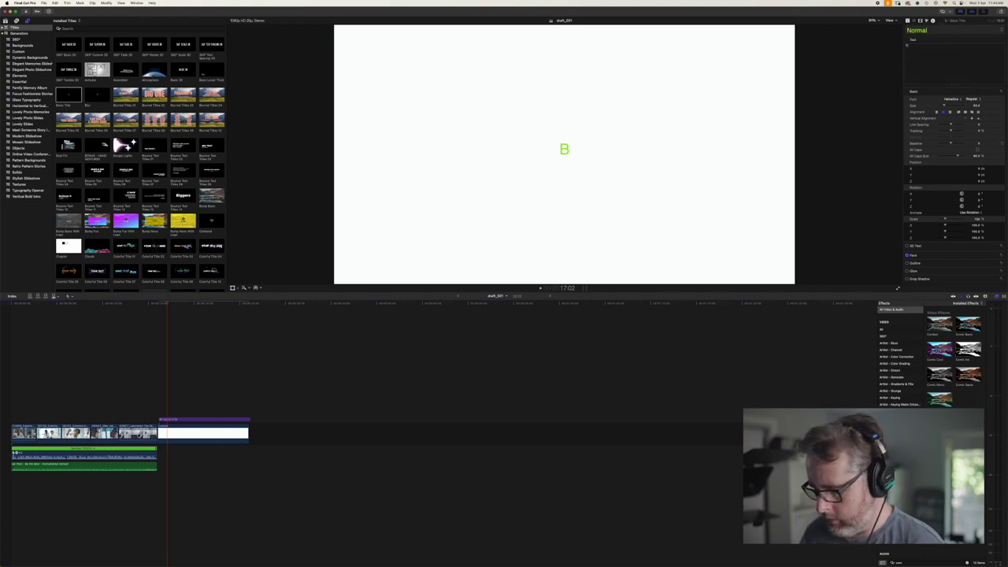
{"action": "type", "text": "YO"}
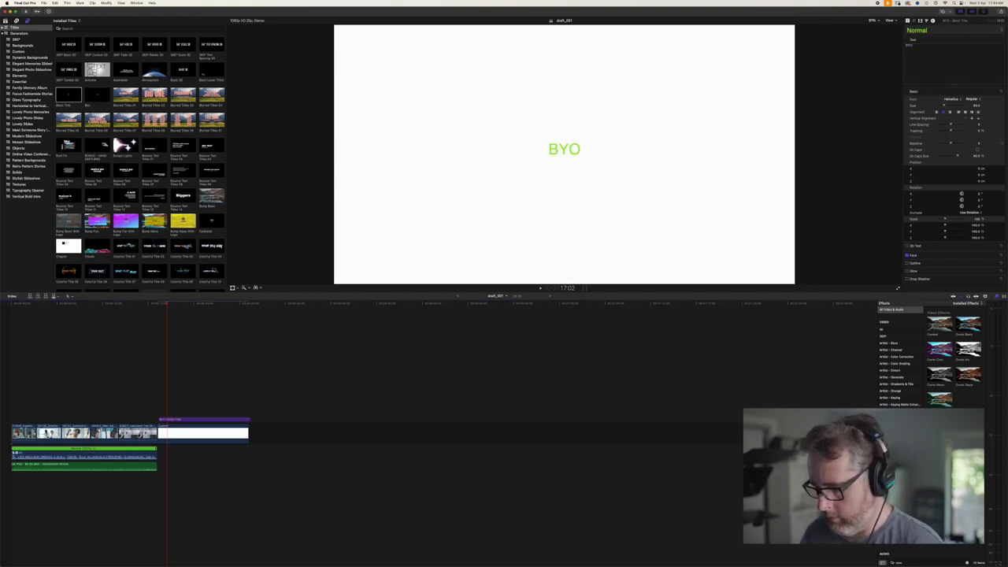
{"action": "type", "text": "LABS"}
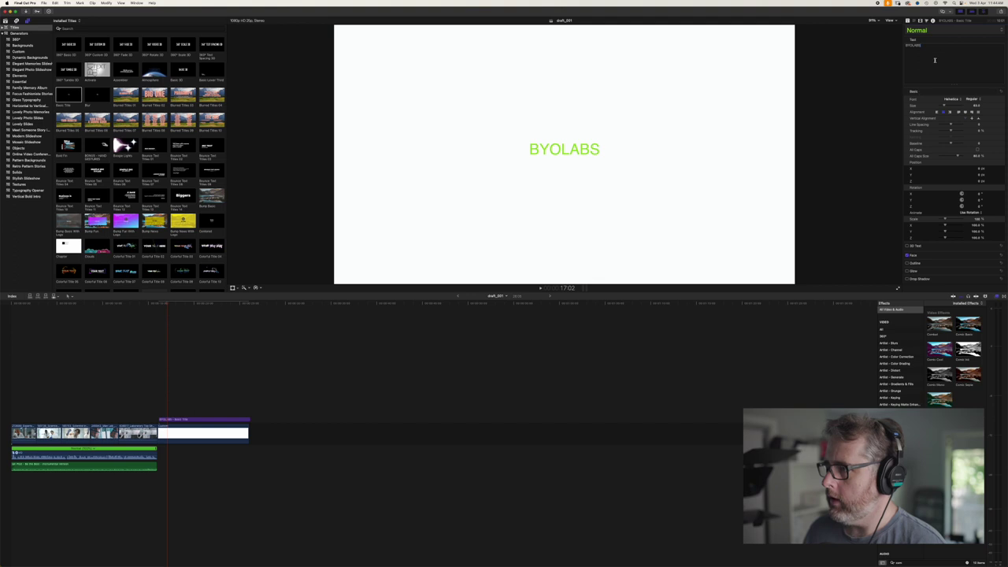
- Set the end title's font to Hiragino Sans W9 and increase its size to about 140
{"action": "left_click", "coordinate": [952, 101]}
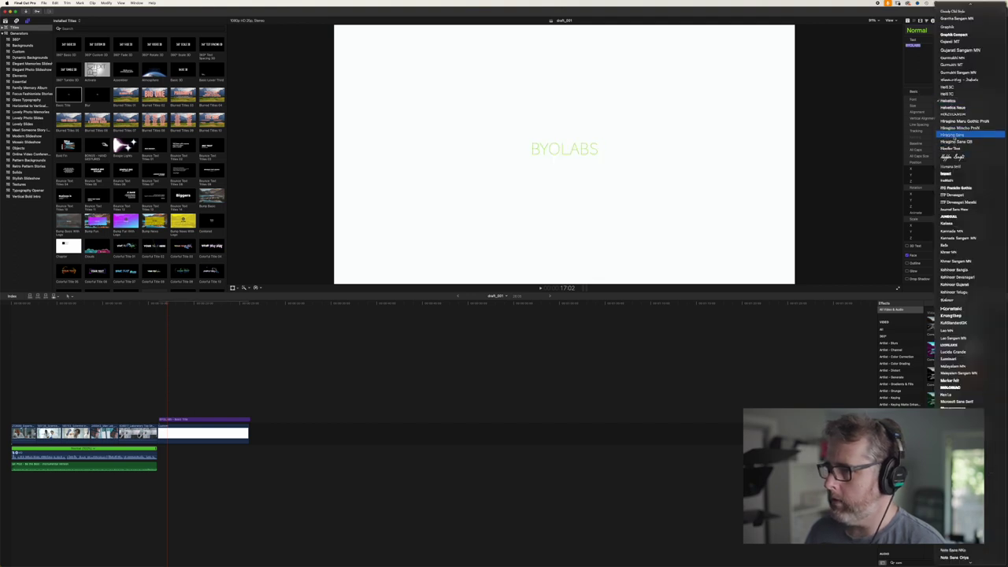
{"action": "left_click", "coordinate": [942, 135]}
{"action": "left_click", "coordinate": [971, 99]}
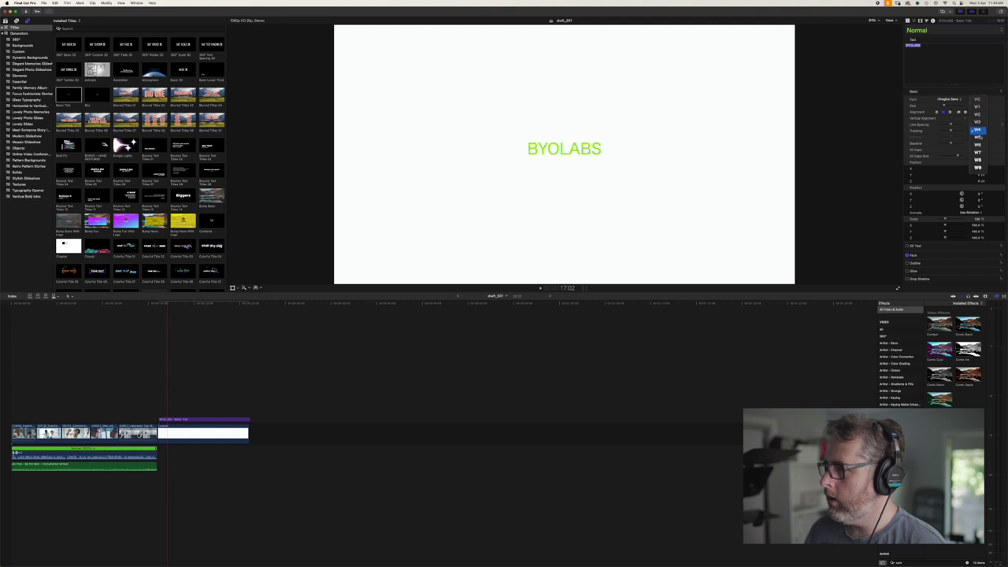
{"action": "left_click", "coordinate": [977, 167]}
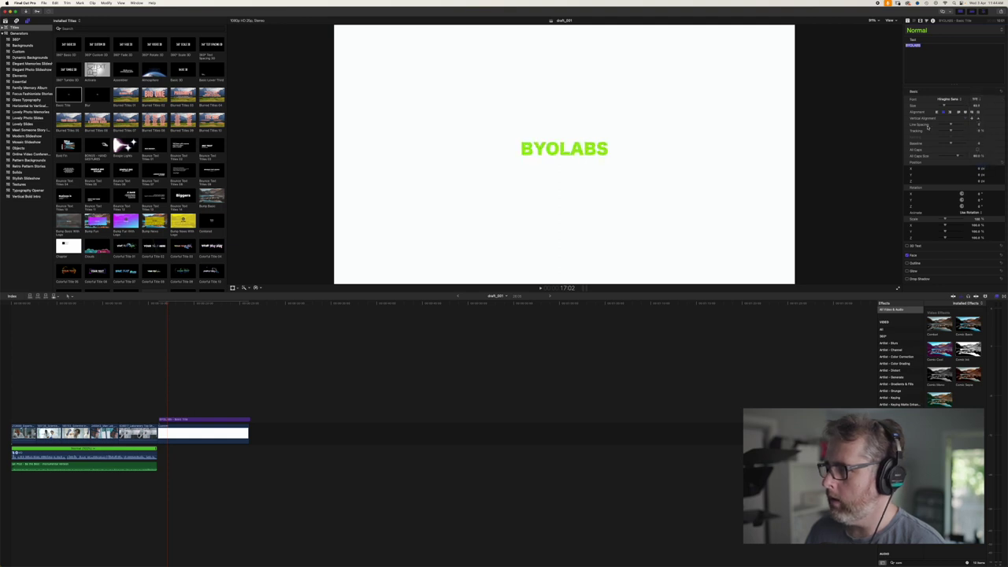
{"action": "left_click_drag", "start_coordinate": [943, 105], "coordinate": [952, 106]}
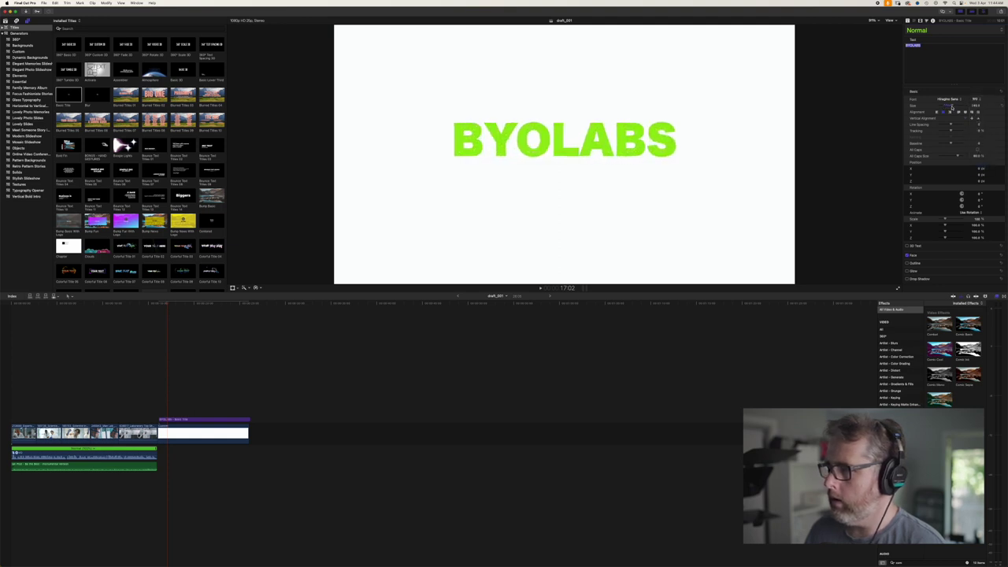
- Move the end title down to the vertical middle of the frame and check its placement against the viewer's center guides
{"action": "left_click_drag", "start_coordinate": [577, 146], "coordinate": [575, 163]}
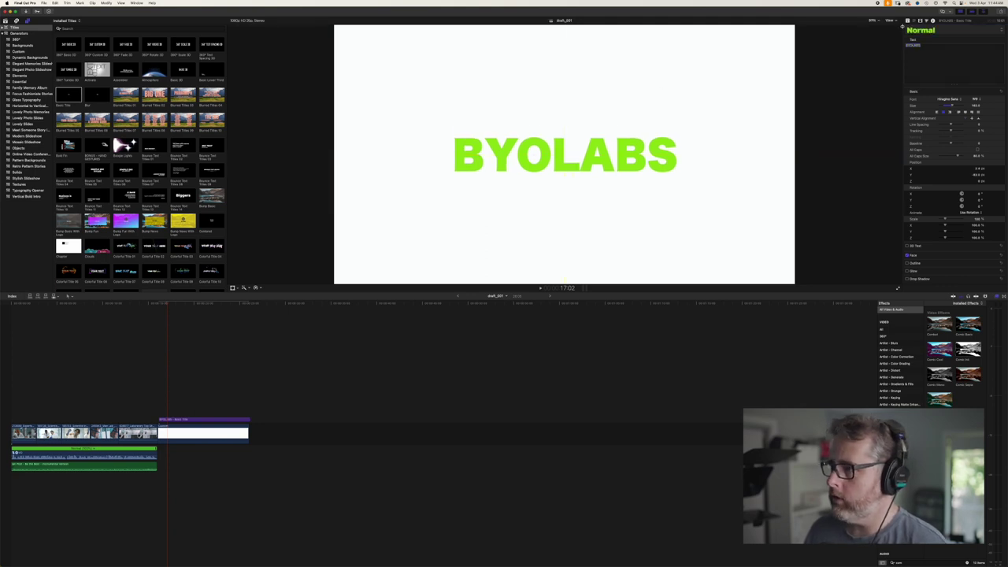
{"action": "left_click", "coordinate": [874, 23]}
{"action": "left_click", "coordinate": [889, 19]}
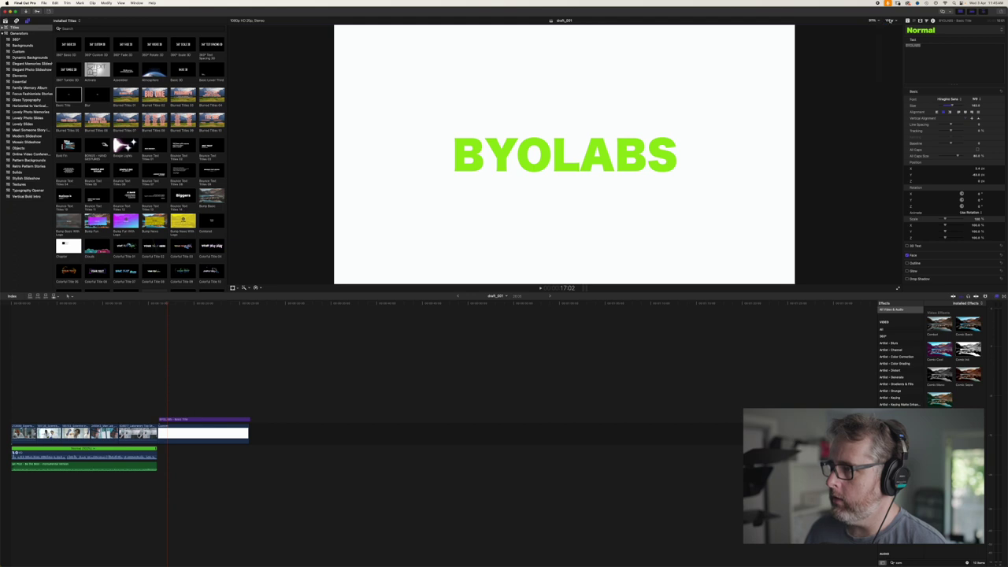
{"action": "left_click", "coordinate": [889, 19]}
{"action": "left_click", "coordinate": [908, 144]}
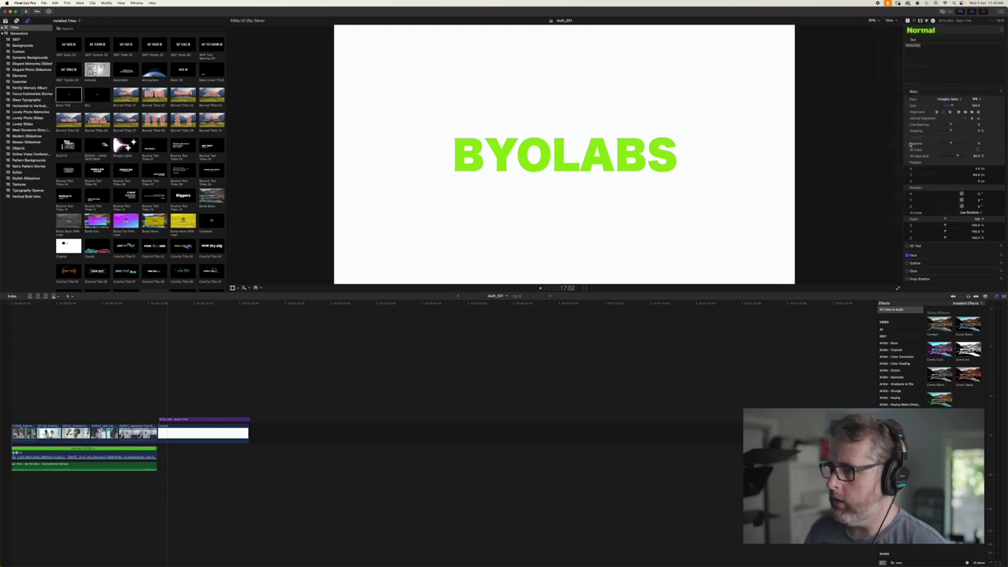
{"action": "left_click", "coordinate": [892, 20]}
{"action": "left_click", "coordinate": [906, 144]}
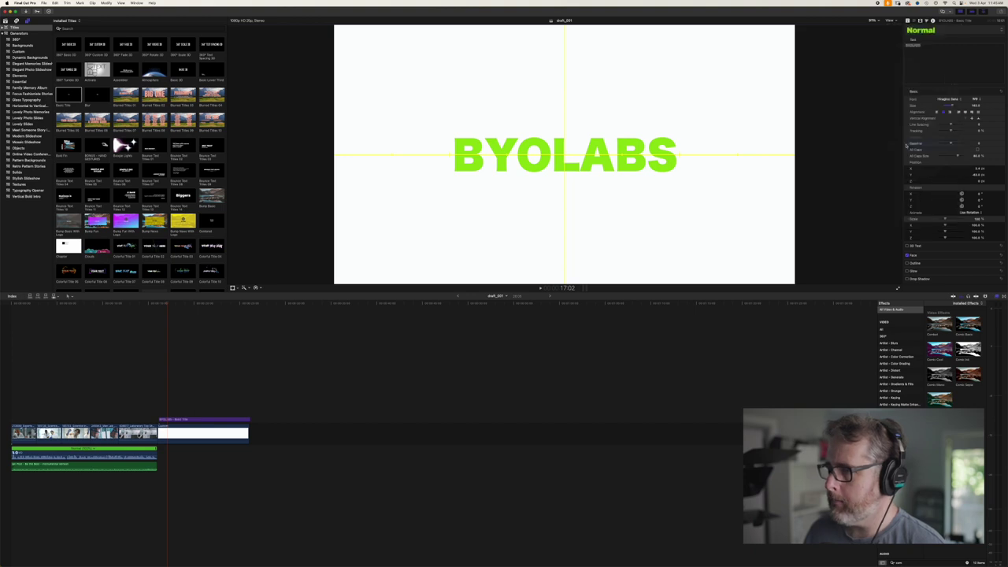
- Align the end title's start with the white solid, add a cross dissolve at its start and play it back
{"action": "left_click", "coordinate": [142, 409]}
{"action": "key", "text": "super+equal"}
{"action": "key", "text": "super+equal"}
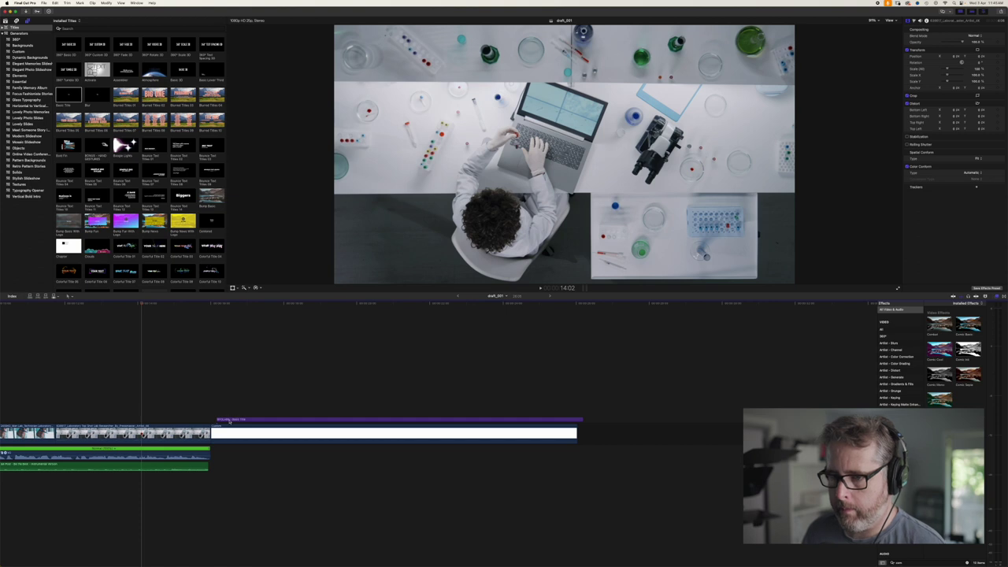
{"action": "left_click", "coordinate": [217, 419]}
{"action": "left_click", "coordinate": [212, 419]}
{"action": "key", "text": "super+t"}
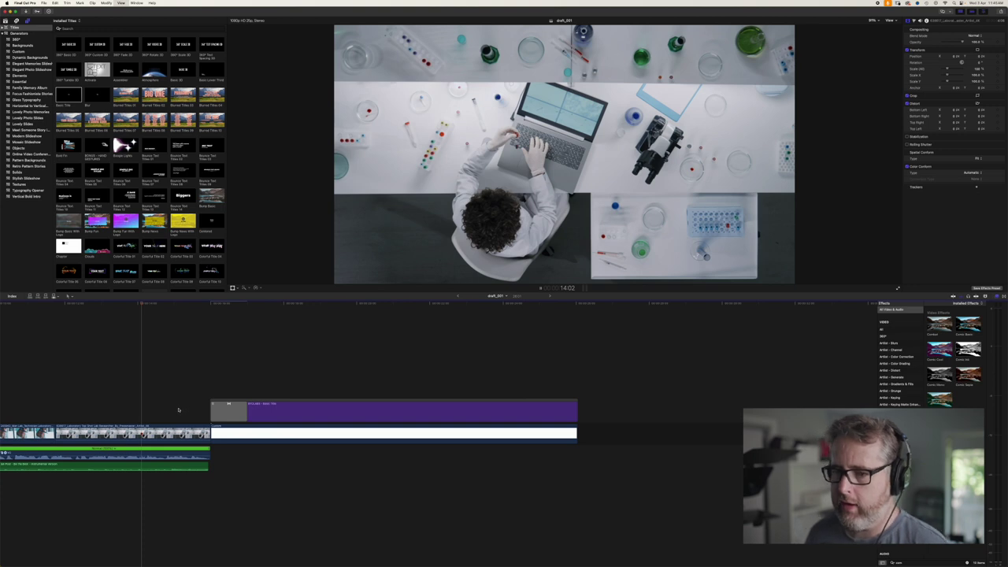
{"action": "key", "text": "space"}
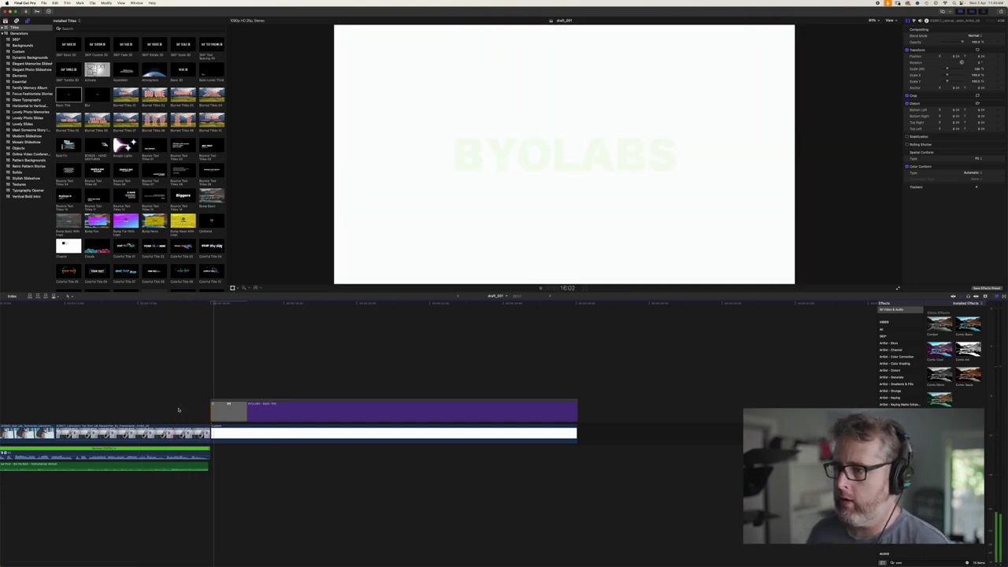
{"action": "key", "text": "space"}
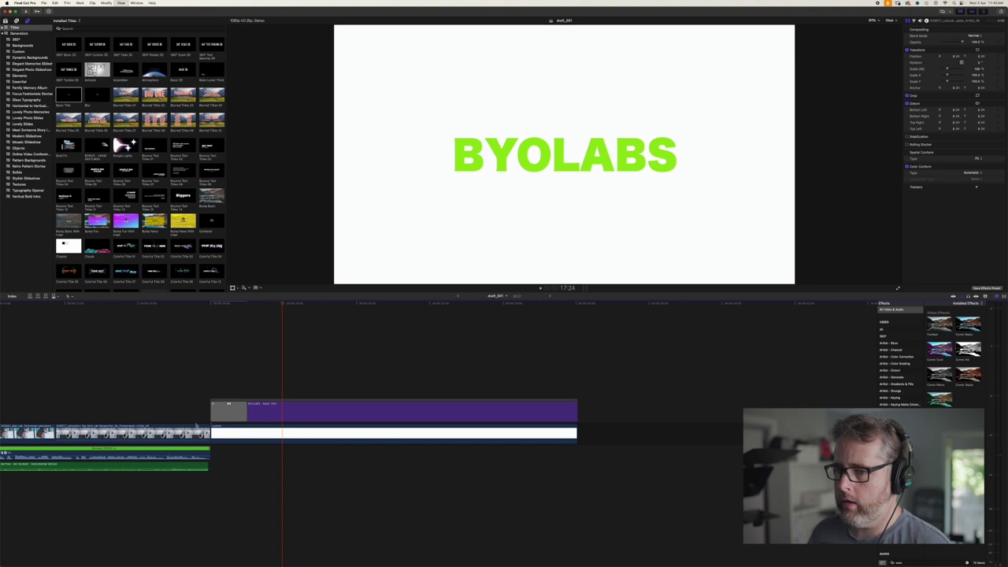
- Extend the music under the end title and raise its volume from just before the end of the footage
{"action": "left_click_drag", "start_coordinate": [209, 466], "coordinate": [562, 466]}
{"action": "left_click_drag", "start_coordinate": [199, 466], "coordinate": [537, 449]}
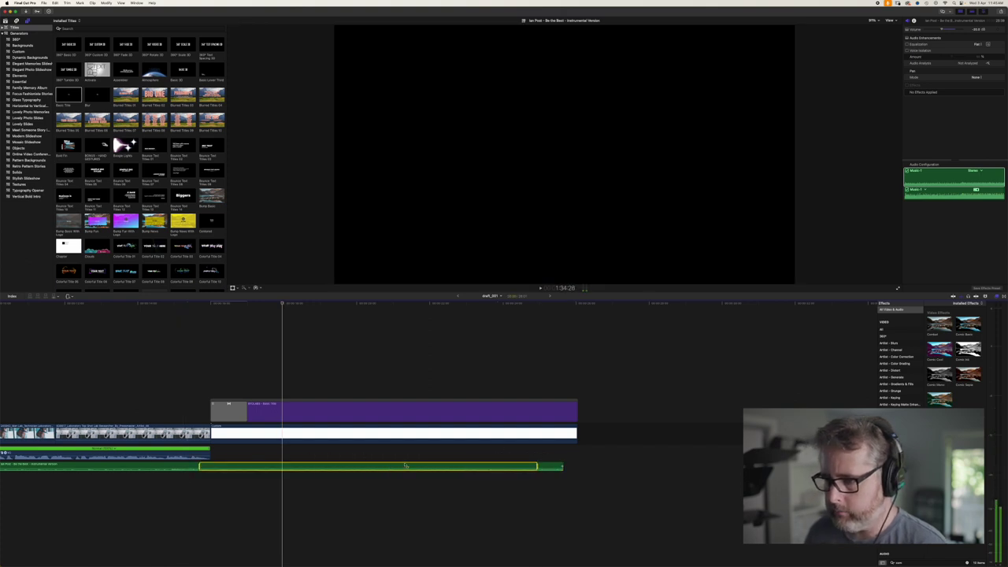
{"action": "left_click_drag", "start_coordinate": [386, 464], "coordinate": [387, 464]}
{"action": "left_click", "coordinate": [183, 514]}
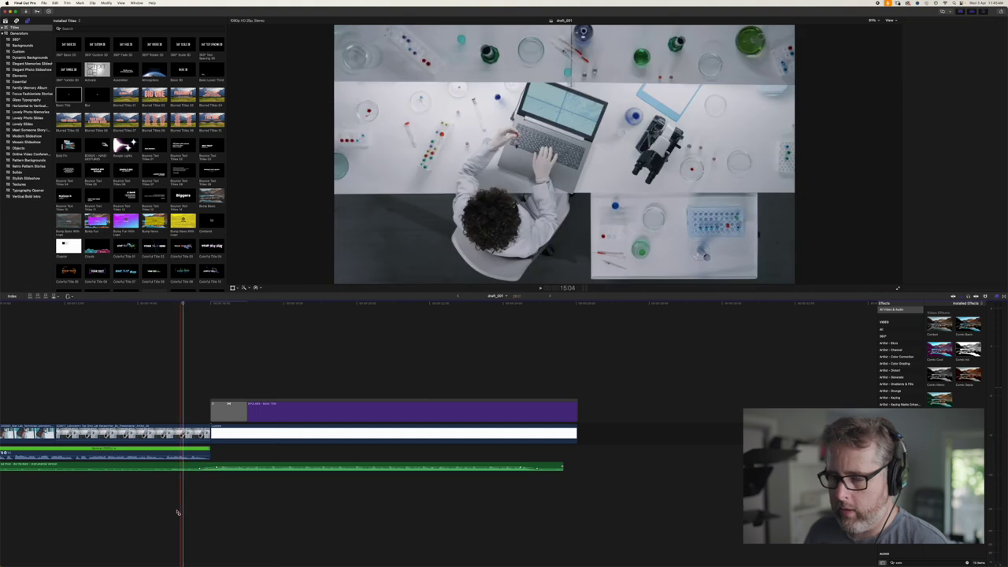
{"action": "left_click", "coordinate": [77, 512]}
{"action": "key", "text": "space"}
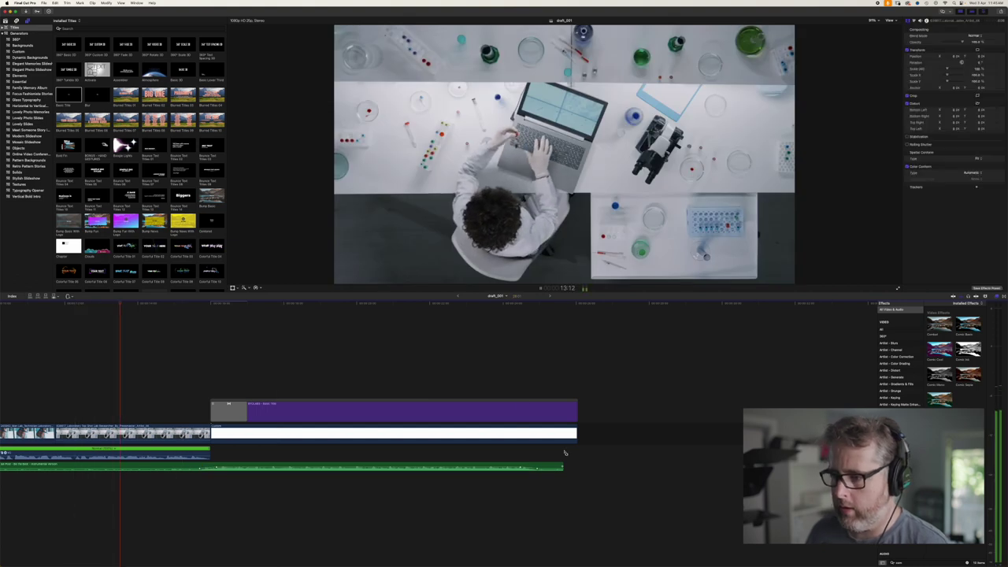
- Move the music's closing volume keyframes earlier under the end title and trim the music to end at the last one
{"action": "left_click_drag", "start_coordinate": [562, 468], "coordinate": [542, 466]}
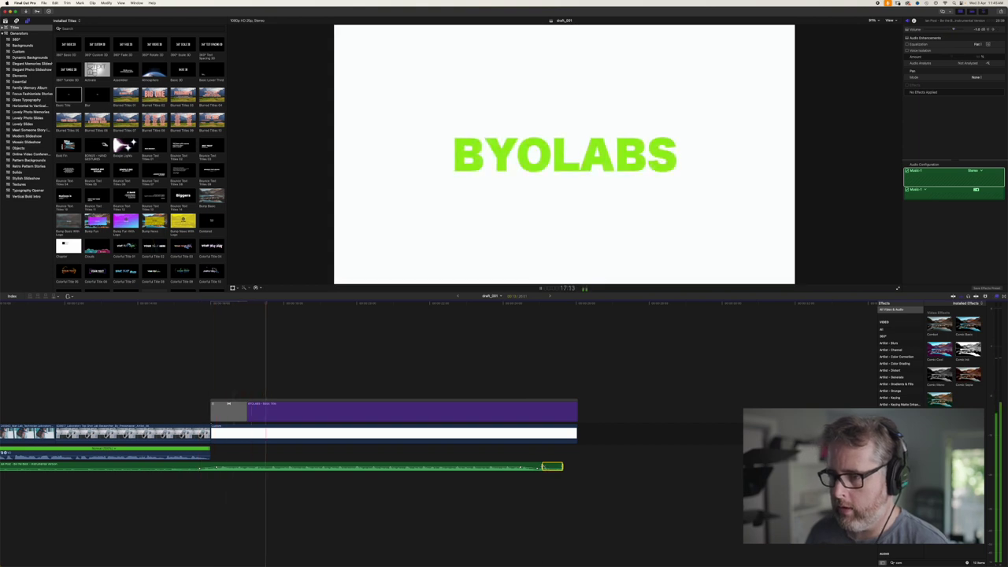
{"action": "left_click_drag", "start_coordinate": [521, 467], "coordinate": [458, 467]}
{"action": "key", "text": "space"}
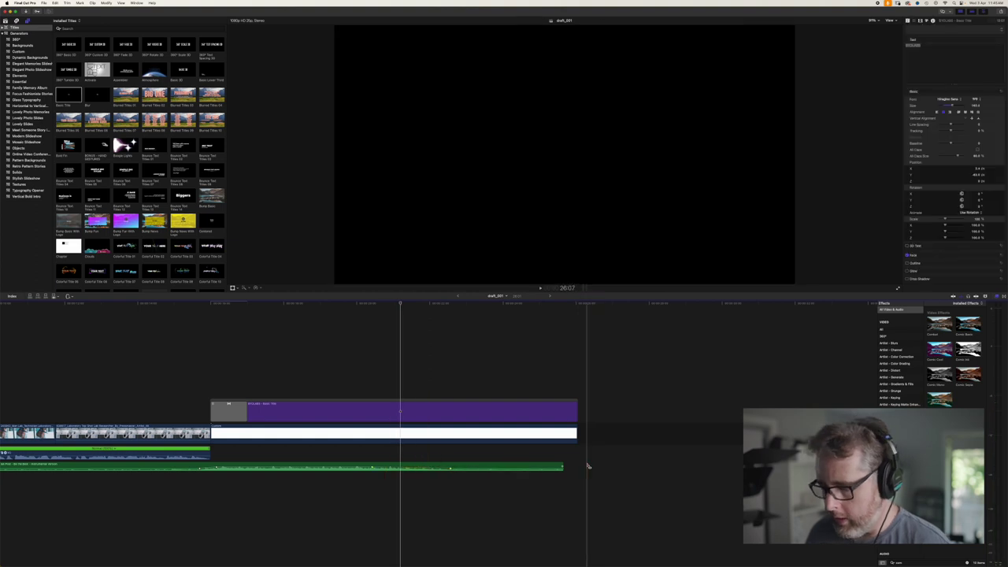
{"action": "left_click_drag", "start_coordinate": [561, 466], "coordinate": [452, 466]}
- Trim the white solid and the end title to finish together with the music, and play back the ending
{"action": "left_click_drag", "start_coordinate": [576, 432], "coordinate": [452, 433]}
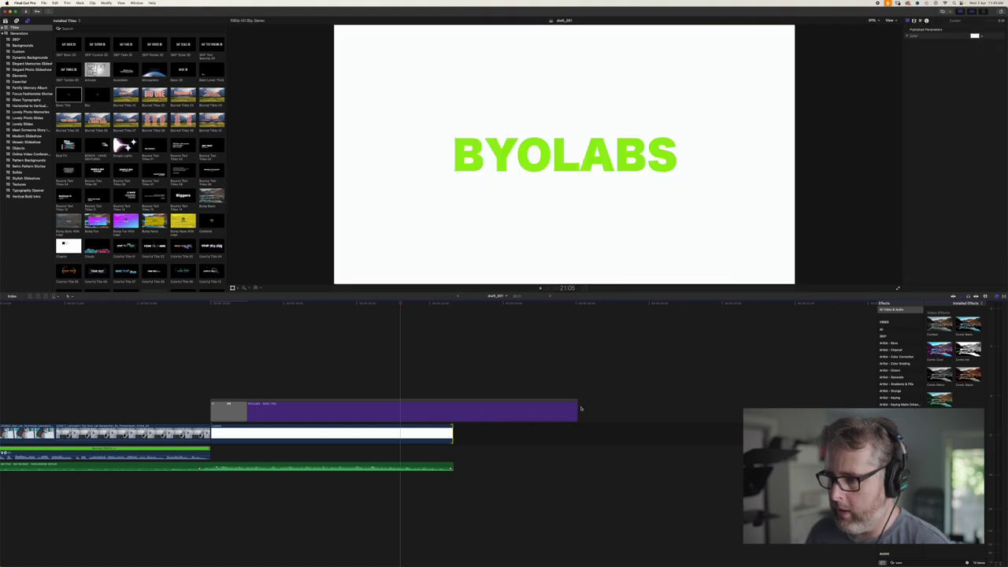
{"action": "left_click_drag", "start_coordinate": [575, 409], "coordinate": [453, 409]}
{"action": "left_click", "coordinate": [310, 386]}
{"action": "key", "text": "space"}
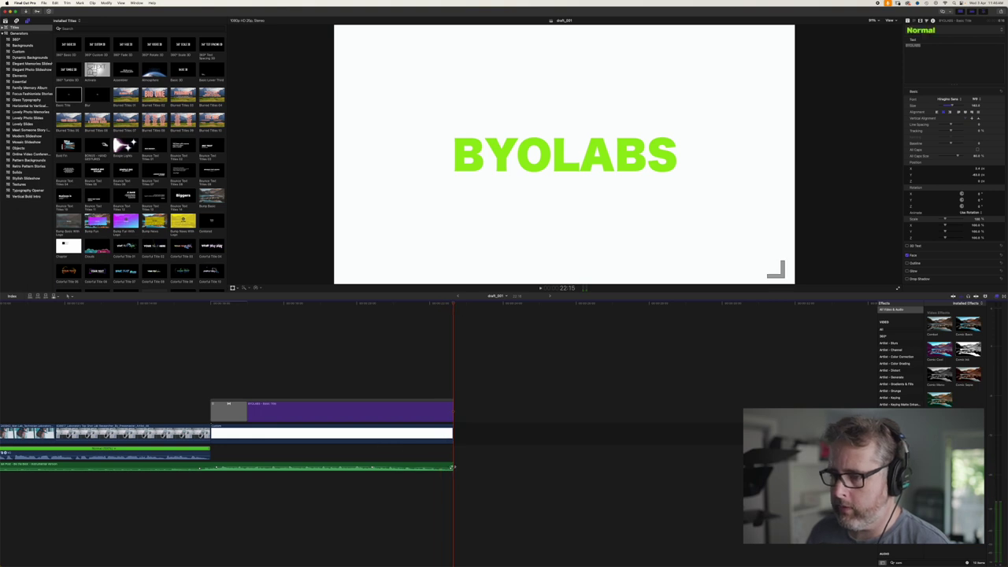
- Fit the whole edit in the timeline and play it back from the beginning
{"action": "key", "text": "shift+z"}
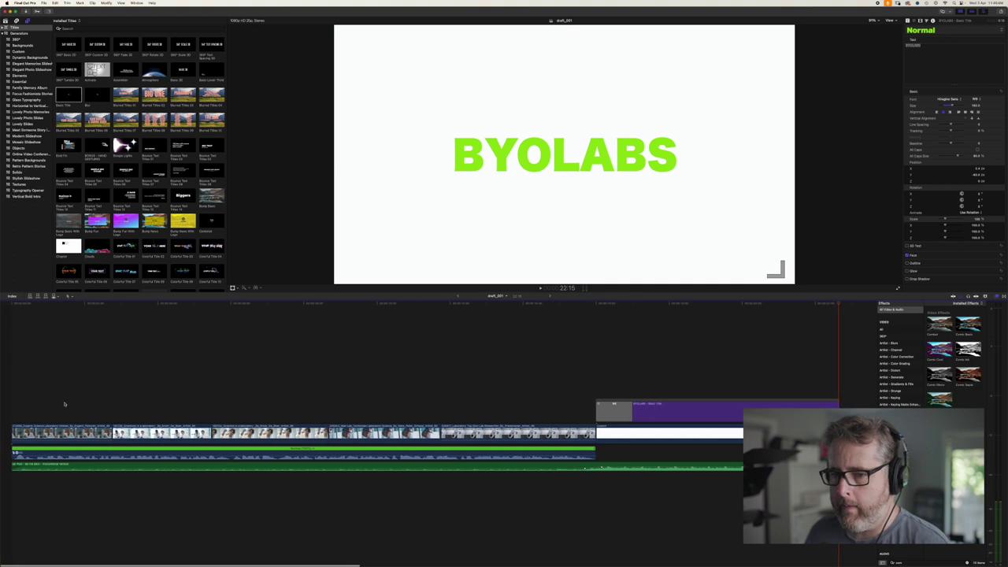
{"action": "key", "text": "Home"}
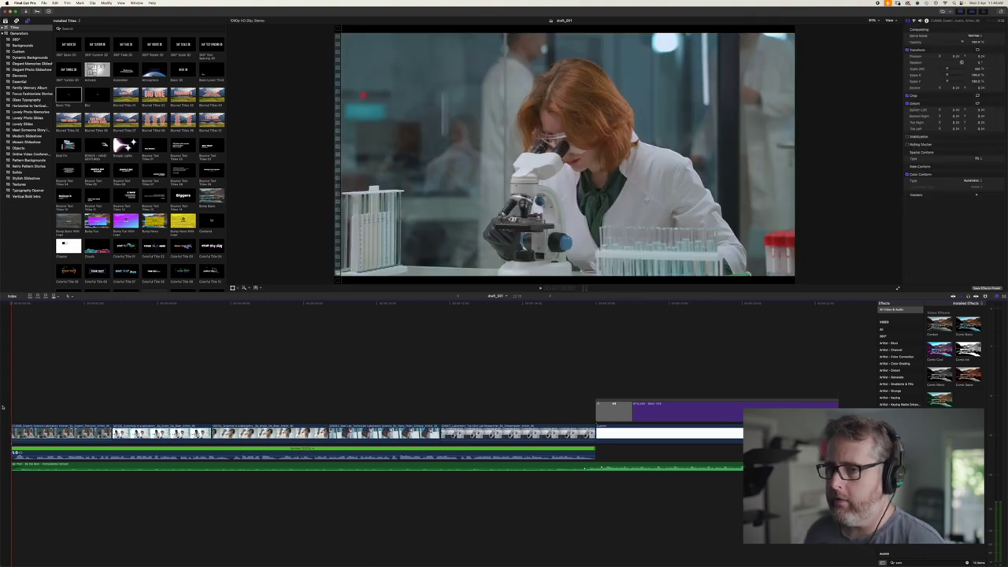
{"action": "key", "text": "space"}
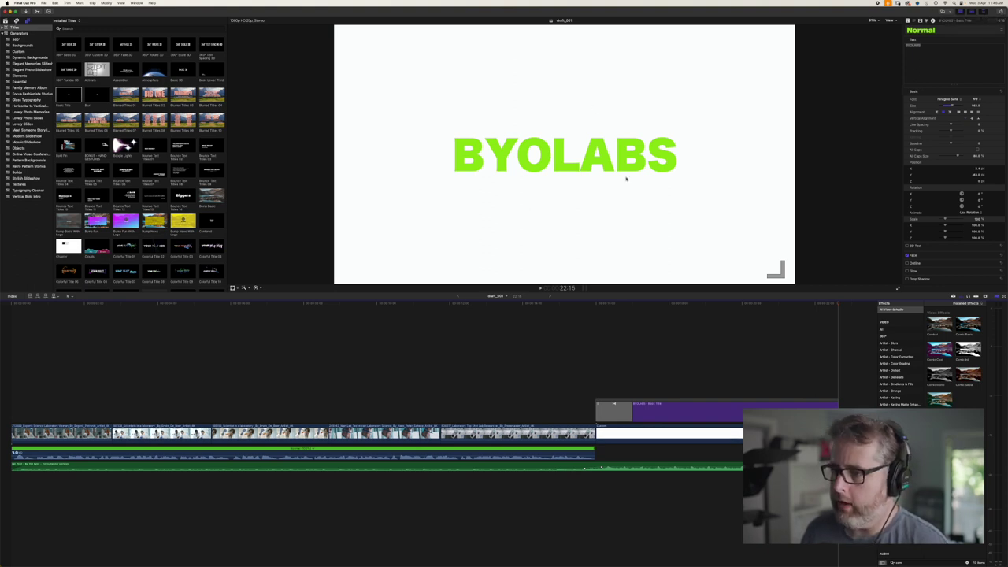
- Open the list of share destinations for exporting the draft
{"action": "left_click", "coordinate": [1001, 12]}
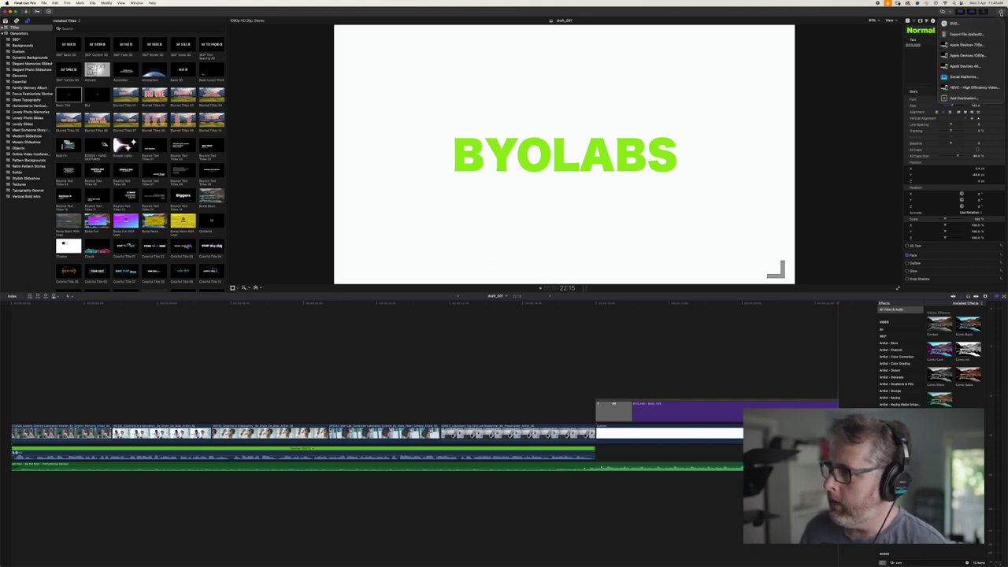